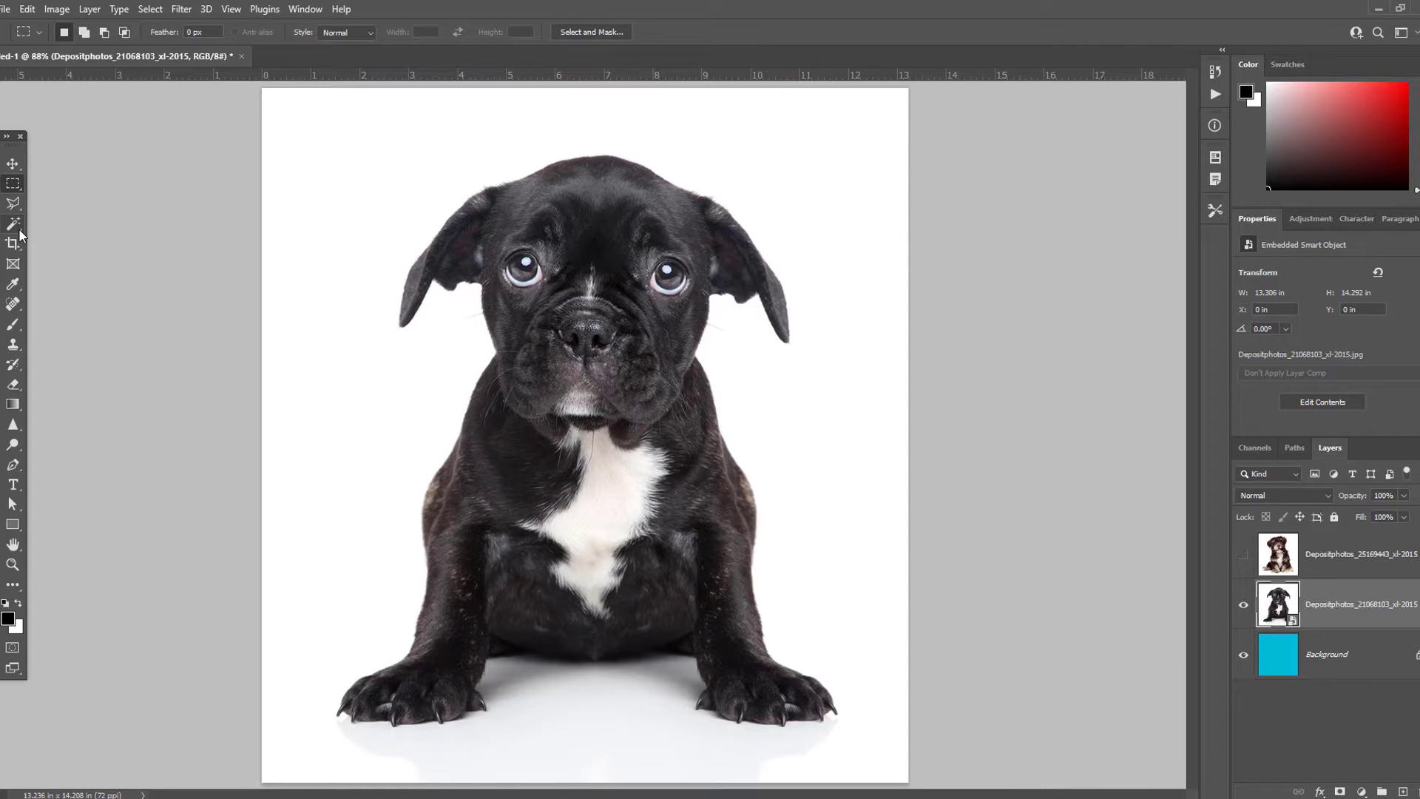
Select the white background around the black puppy with the Magic Wand and add a layer mask from it.
left_click(15, 224)
left_click(432, 185)
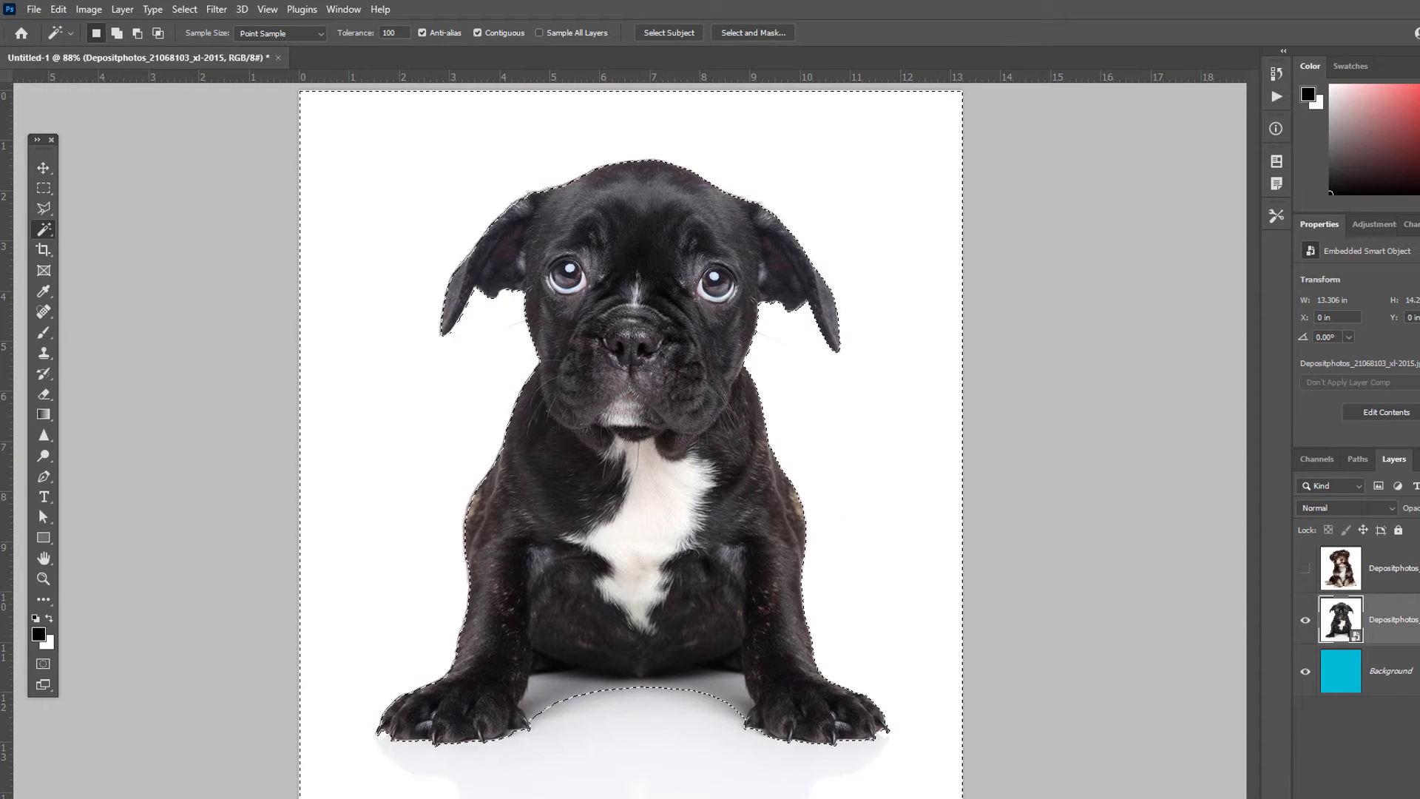
left_click(1419, 798)
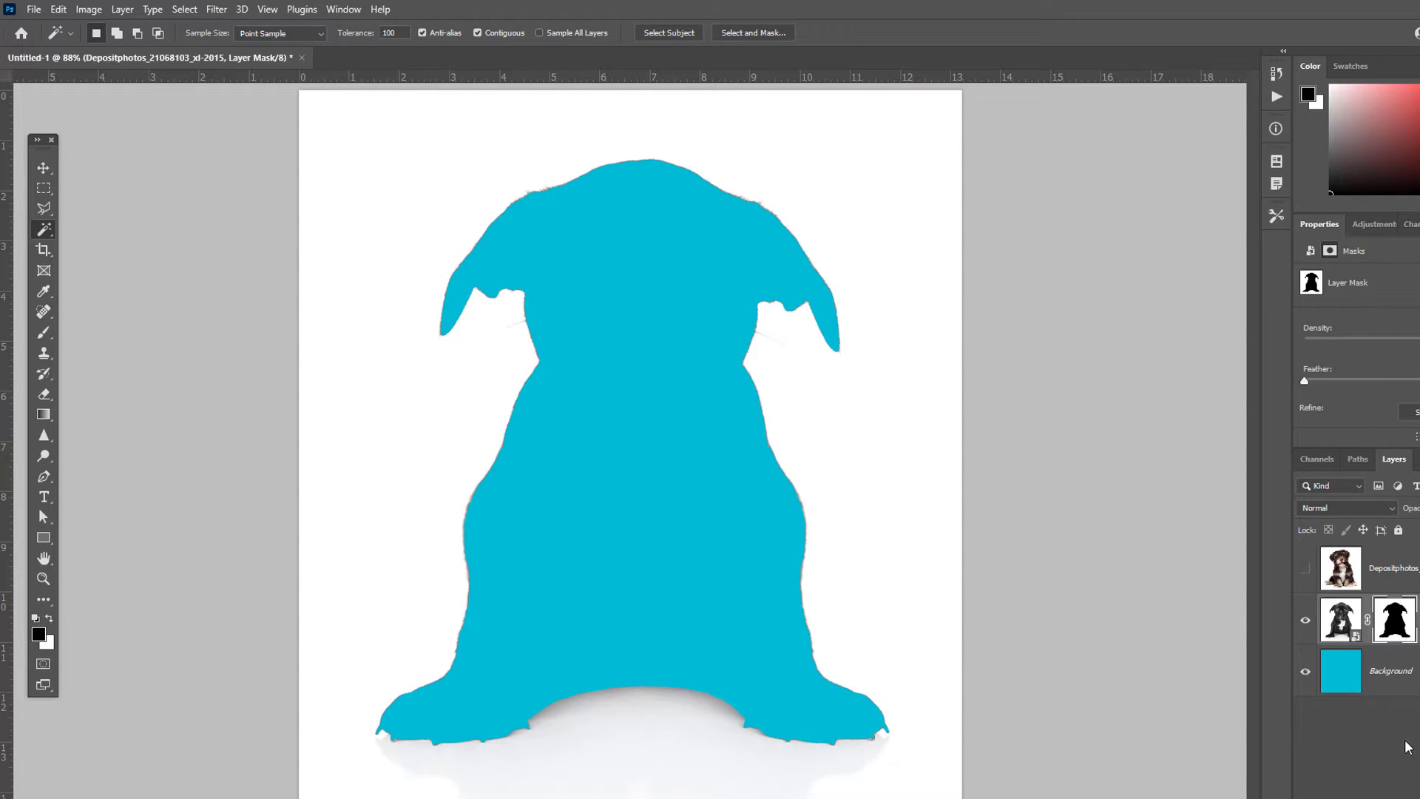
Undo the layer mask, then mask the puppy's layer with the inverted selection.
key("ctrl+z")
key("ctrl+shift+i")
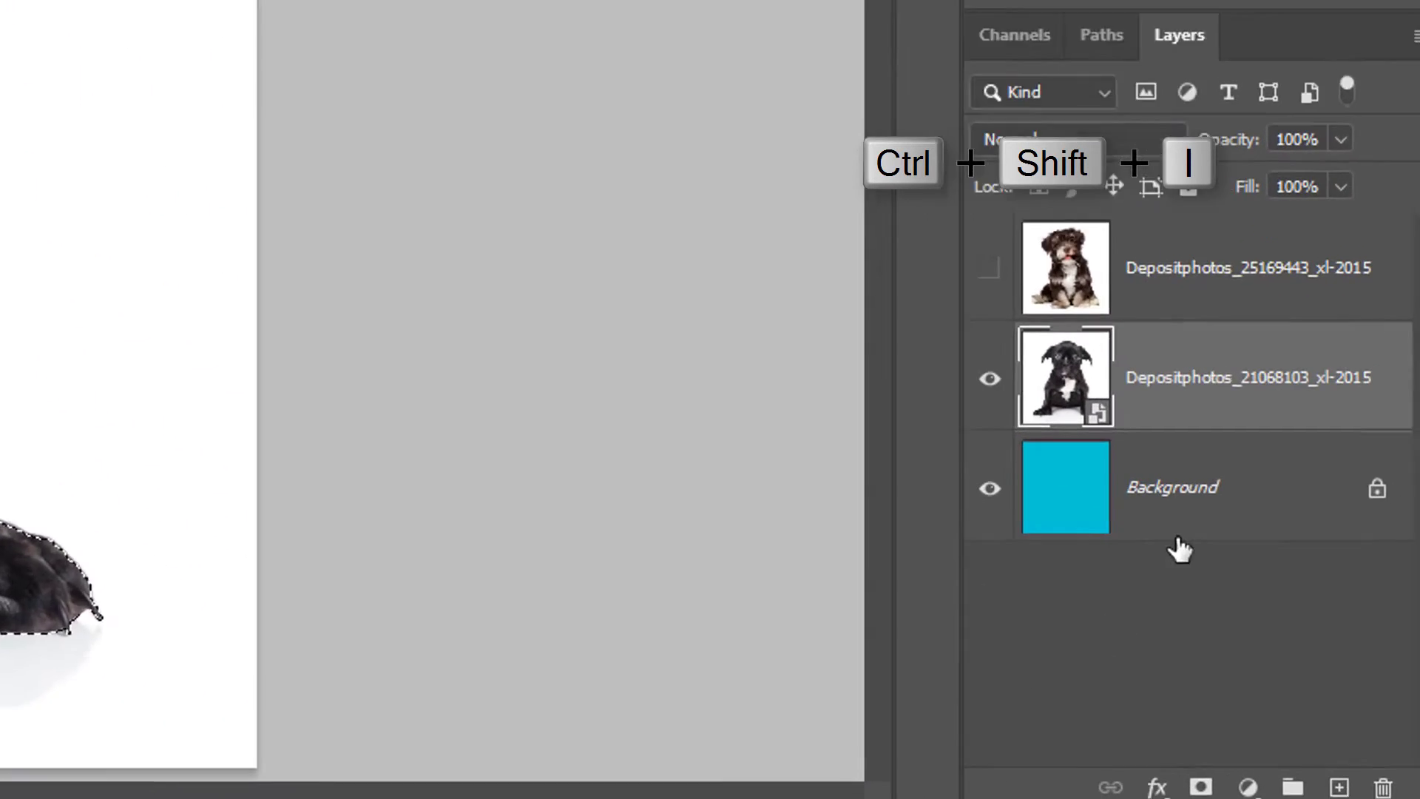
left_click(1200, 786)
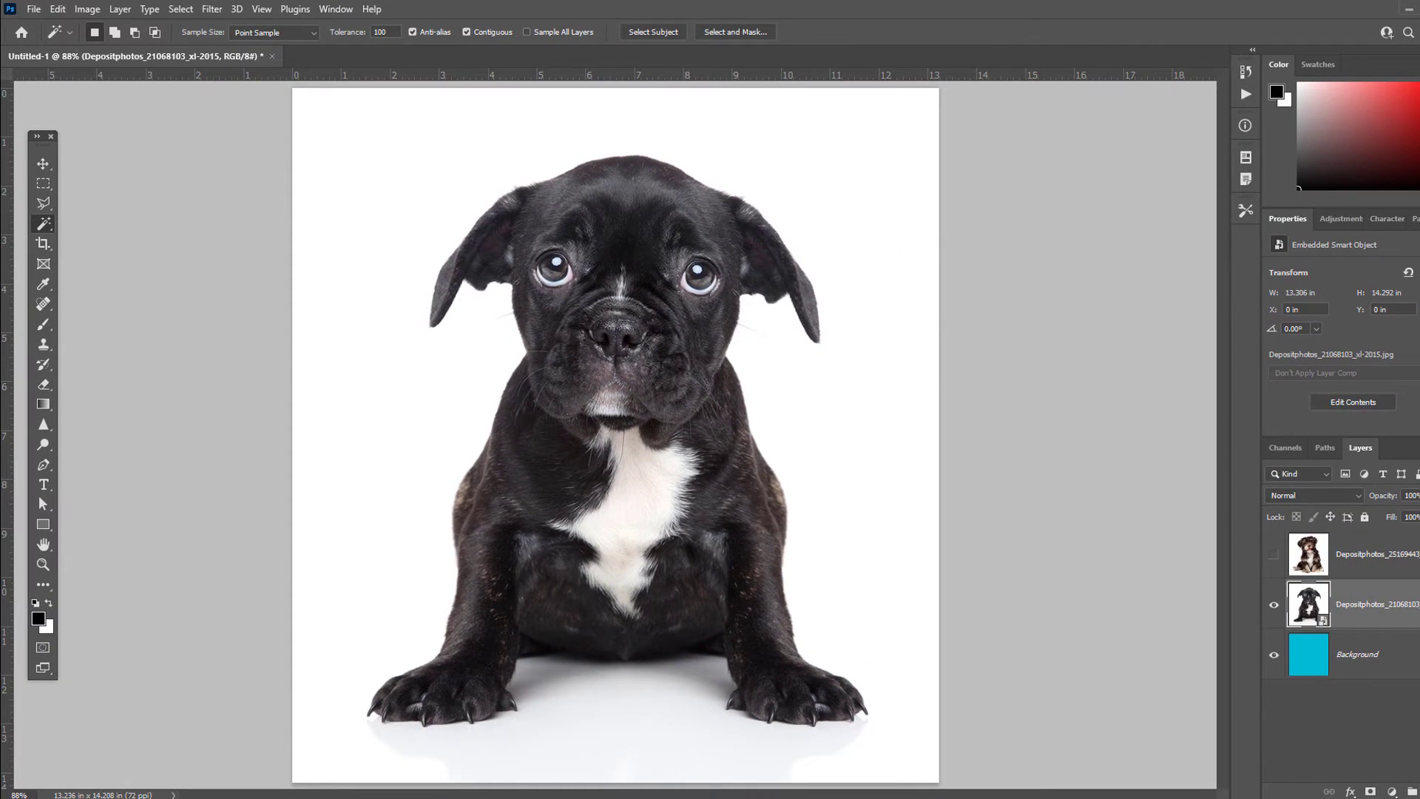
Select the white background around the black puppy with the Magic Wand and invert the selection in Select and Mask.
left_click(46, 186)
left_click(46, 228)
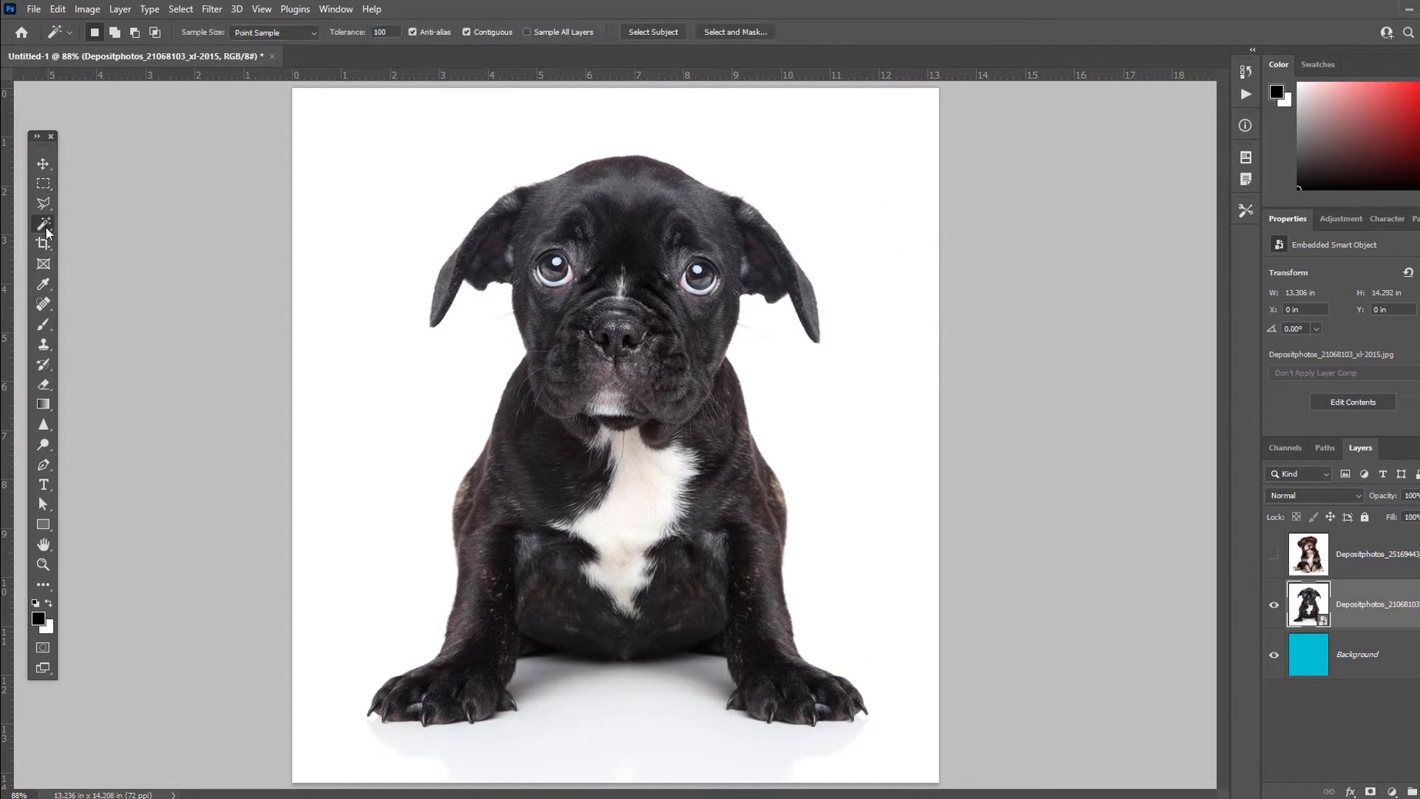
left_click(386, 195)
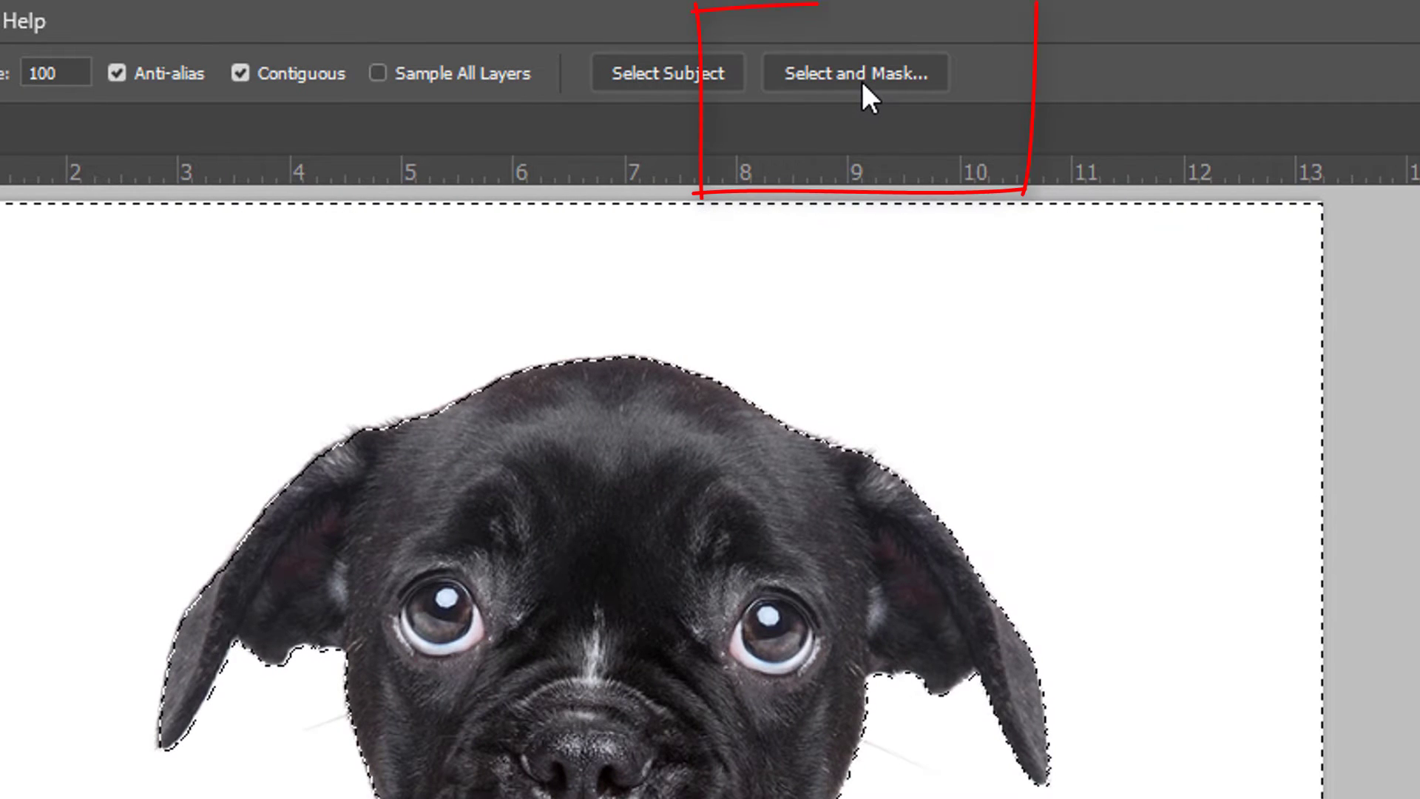
left_click(862, 84)
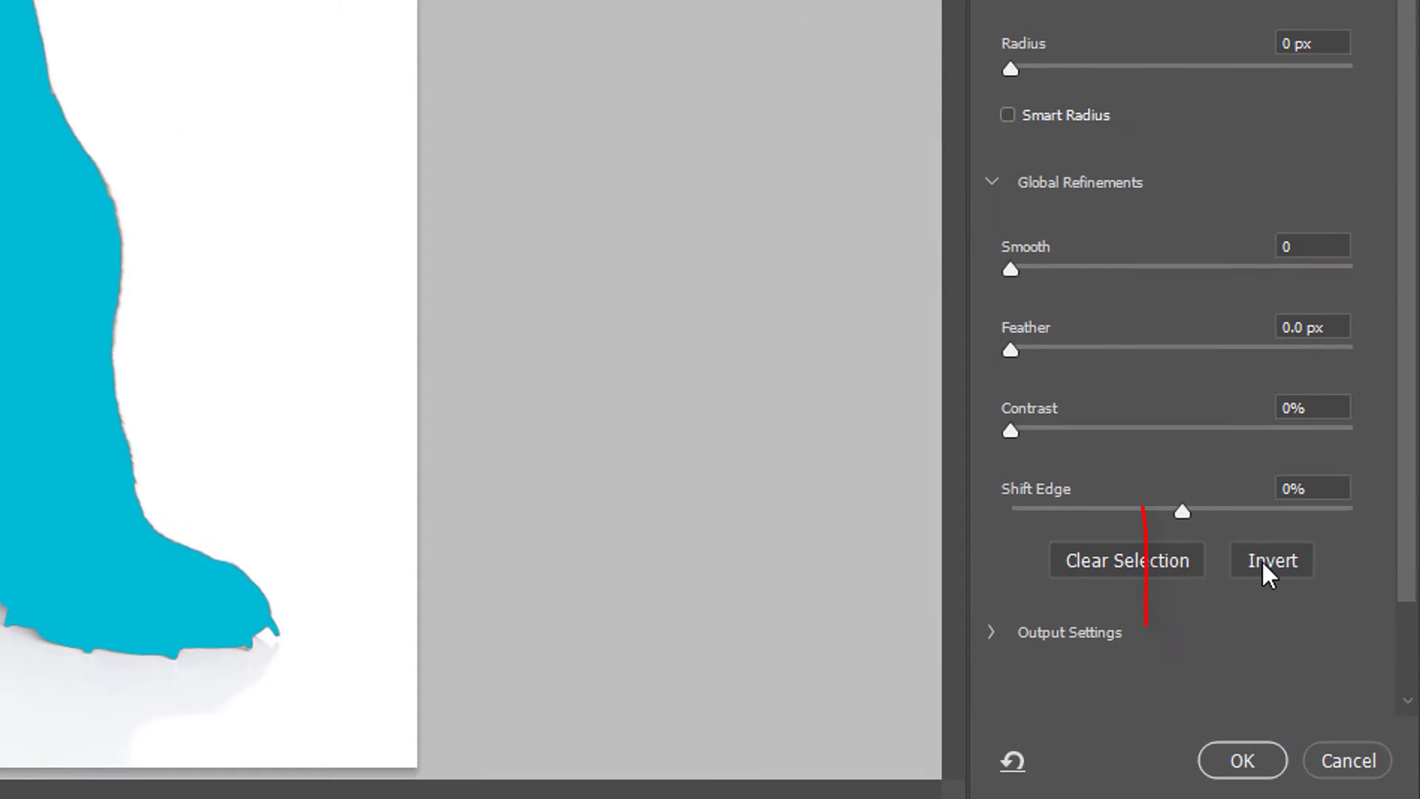
left_click(1262, 559)
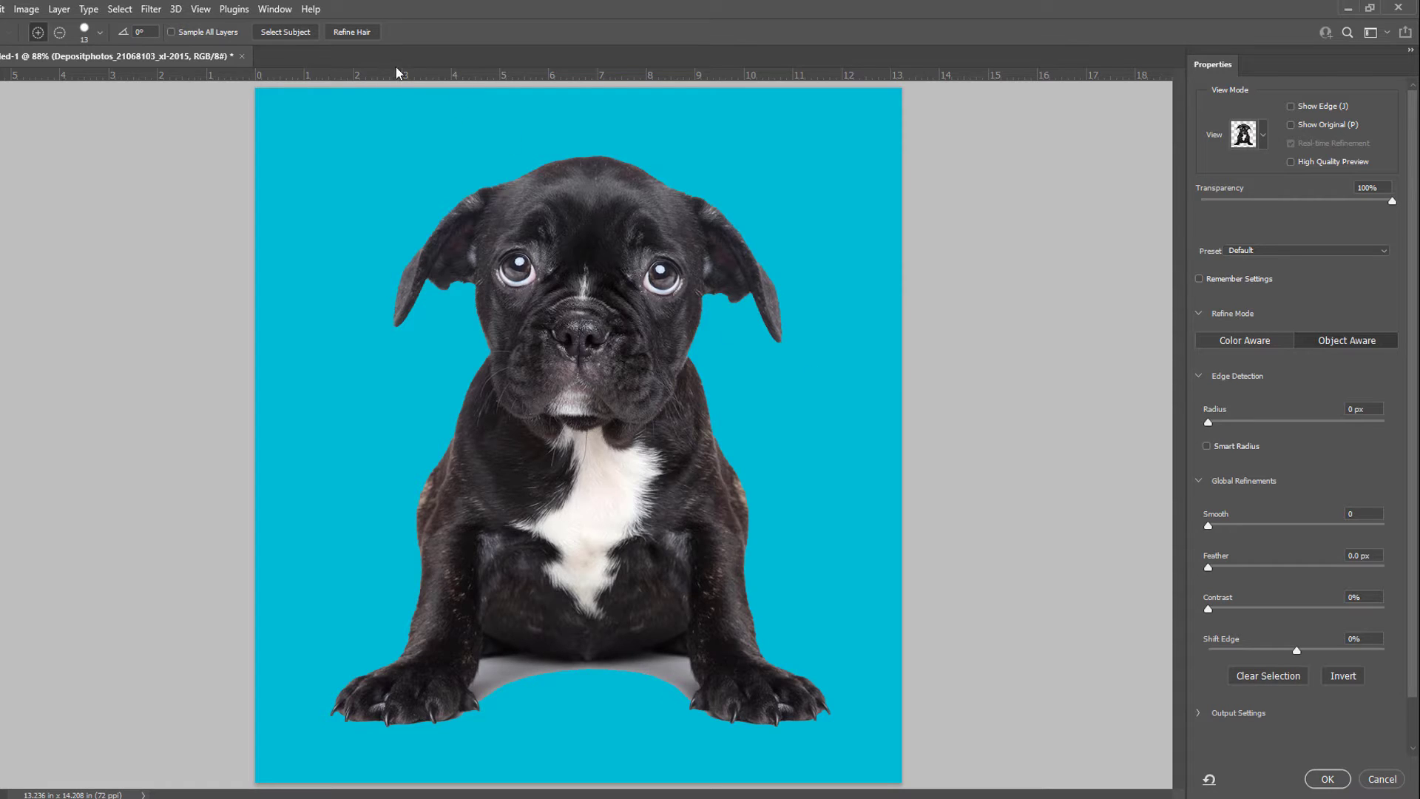
Apply Refine Hair to the puppy's selection and inspect the fur edges around the ears, body and paws.
left_click(352, 33)
scroll(481, 195, "up", 6)
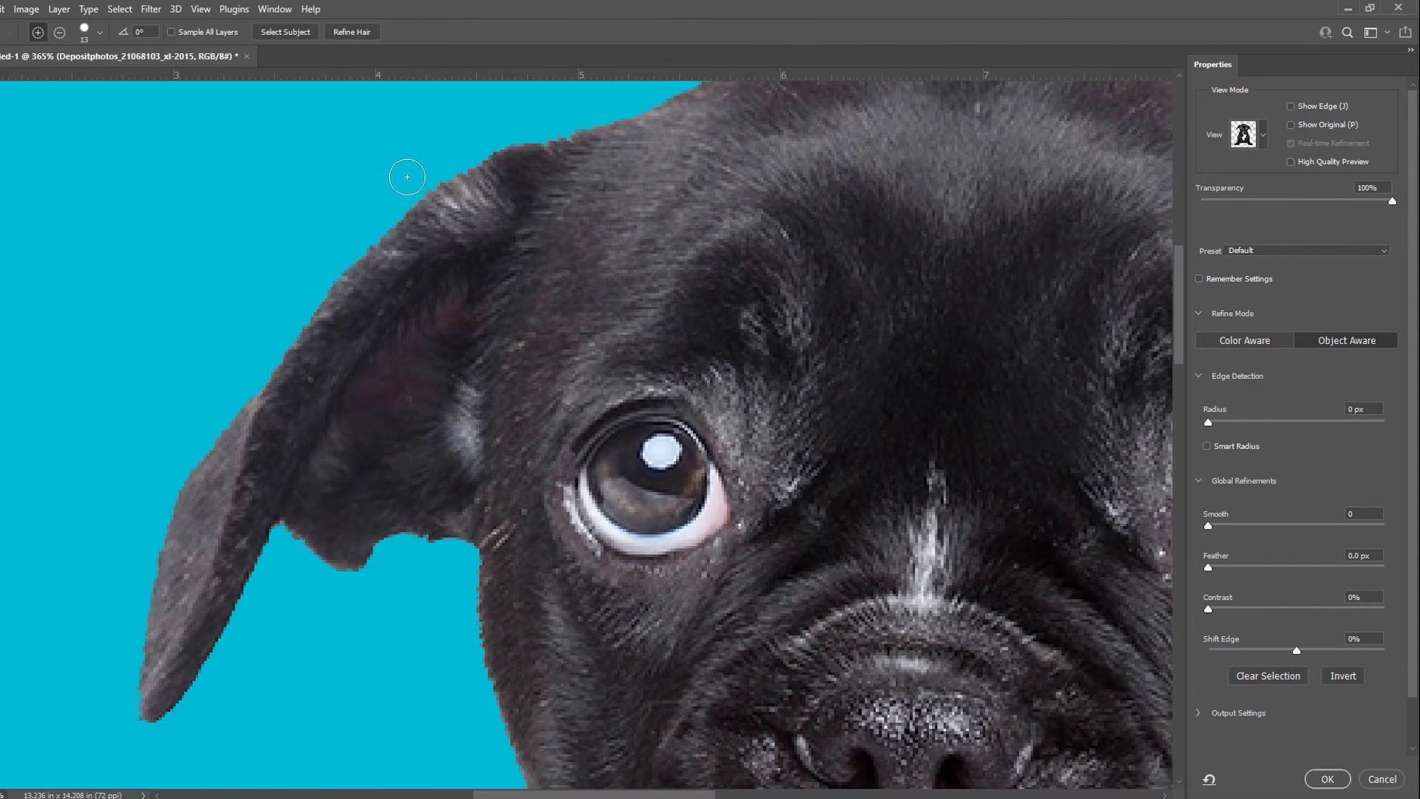
scroll(310, 342, "down", 6)
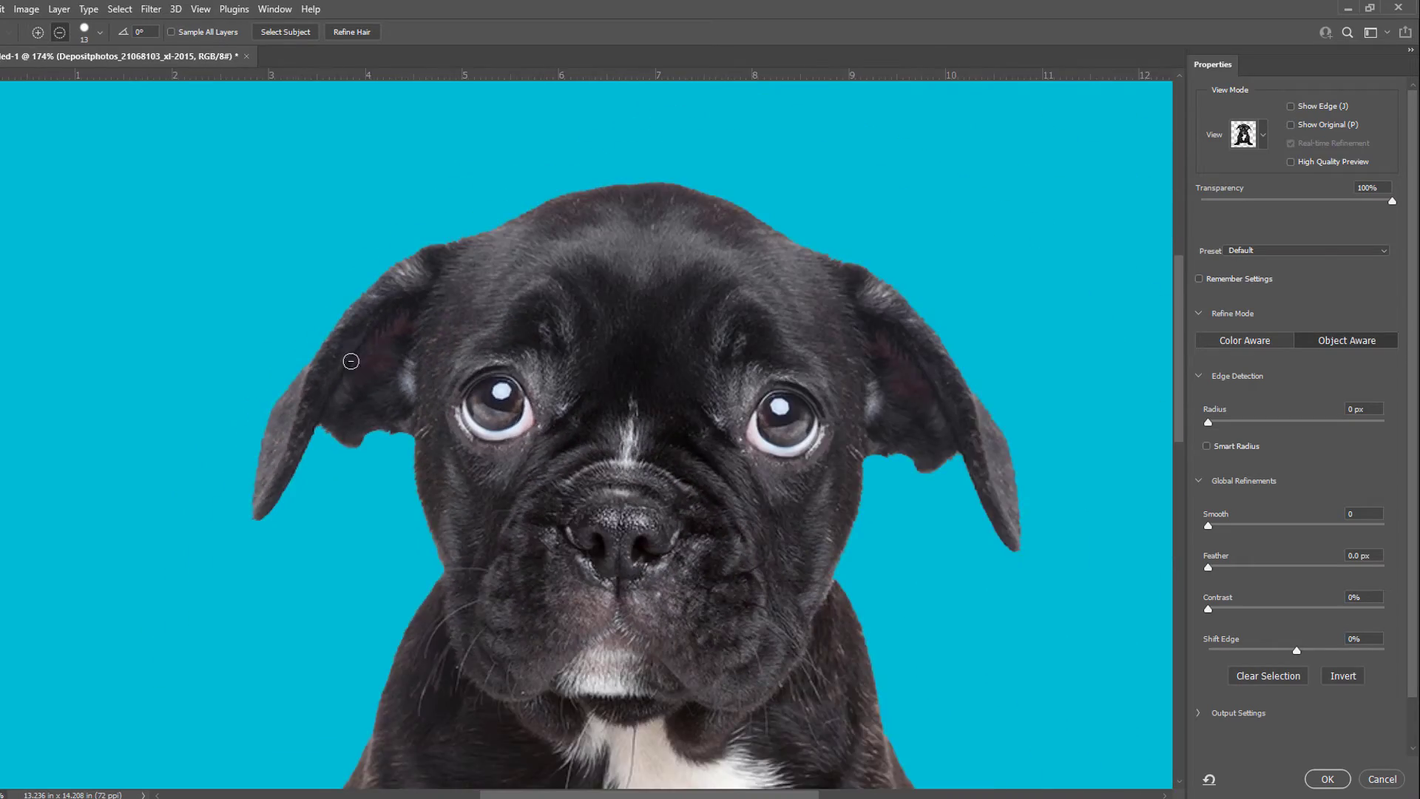
scroll(480, 413, "down", 2)
scroll(435, 582, "up", 10)
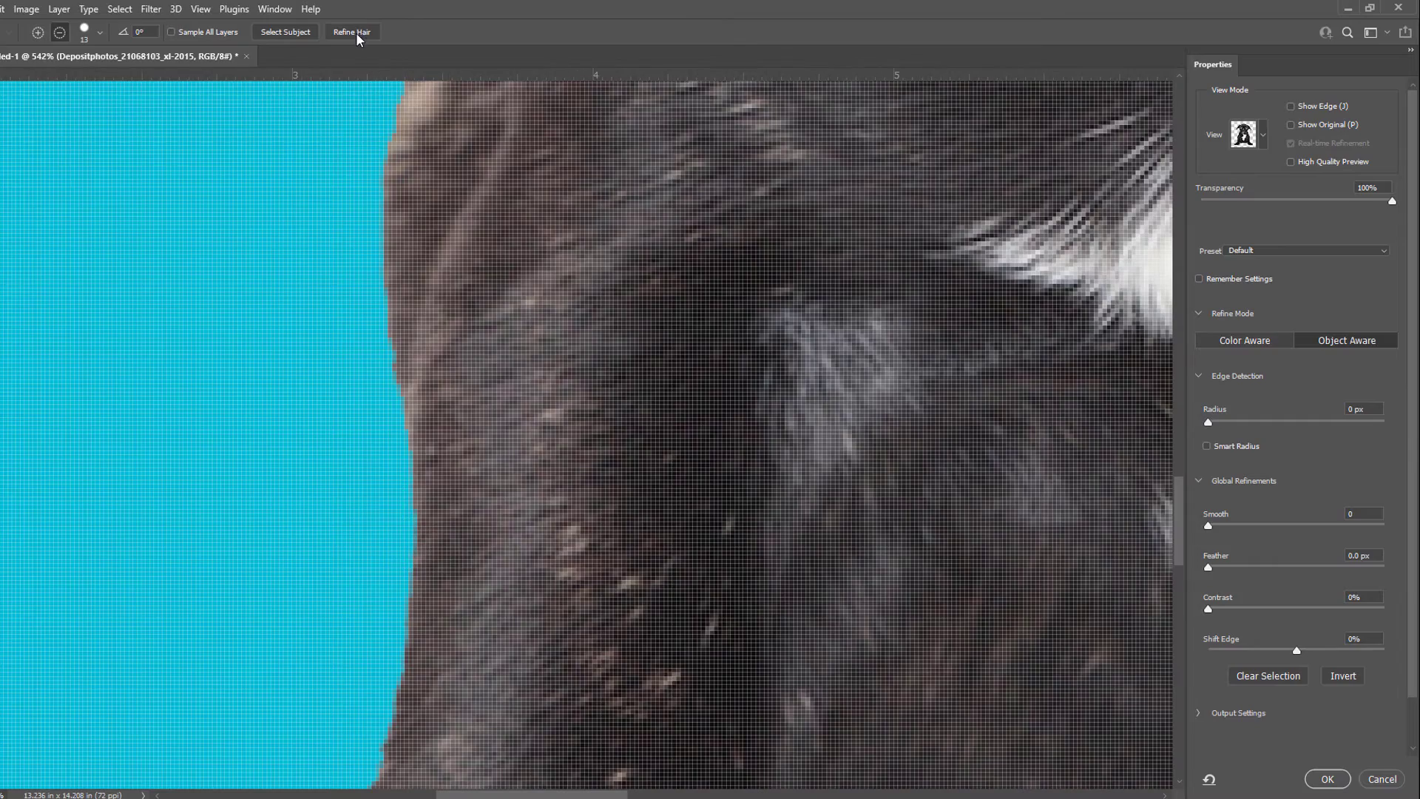
left_click(353, 33)
left_click(340, 39)
scroll(447, 396, "down", 3)
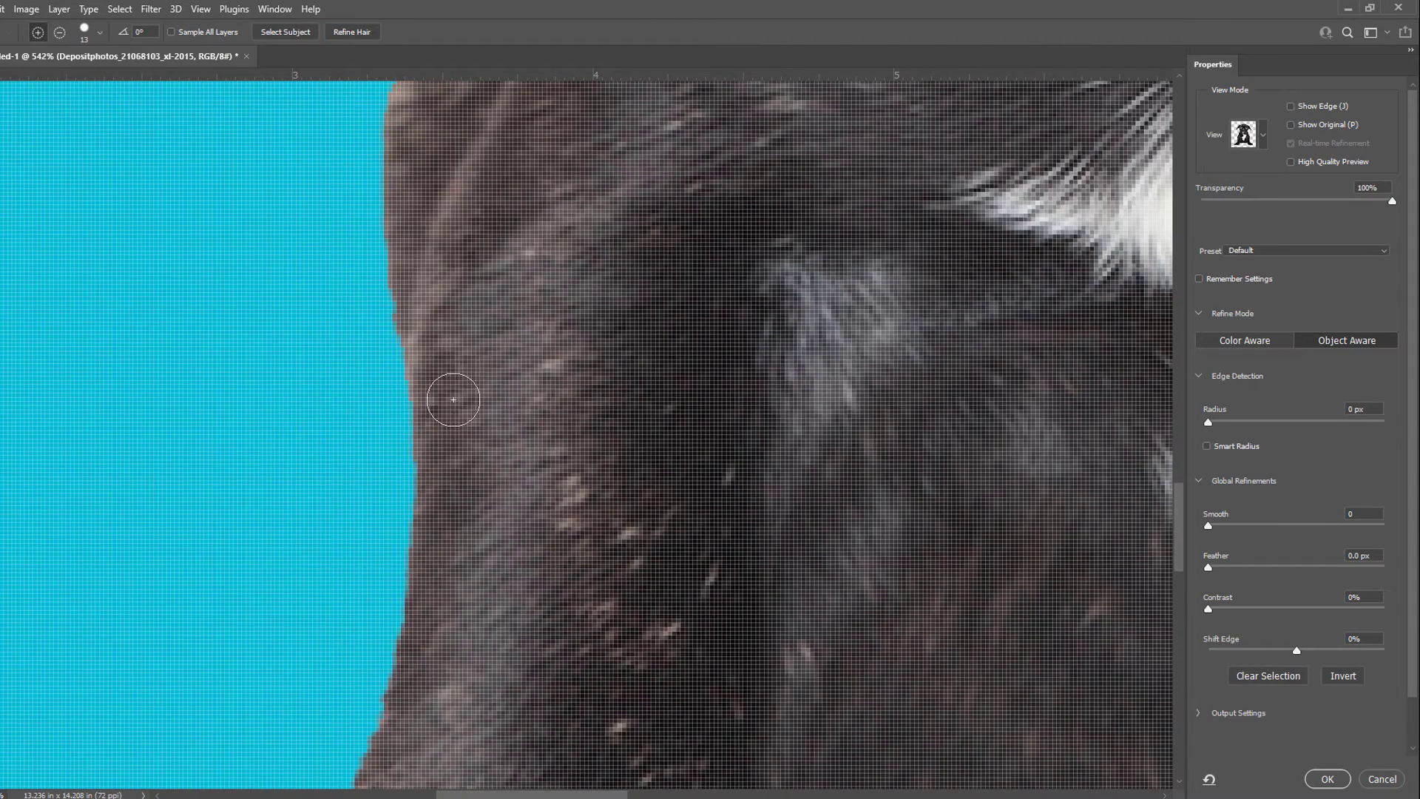
scroll(444, 446, "down", 6)
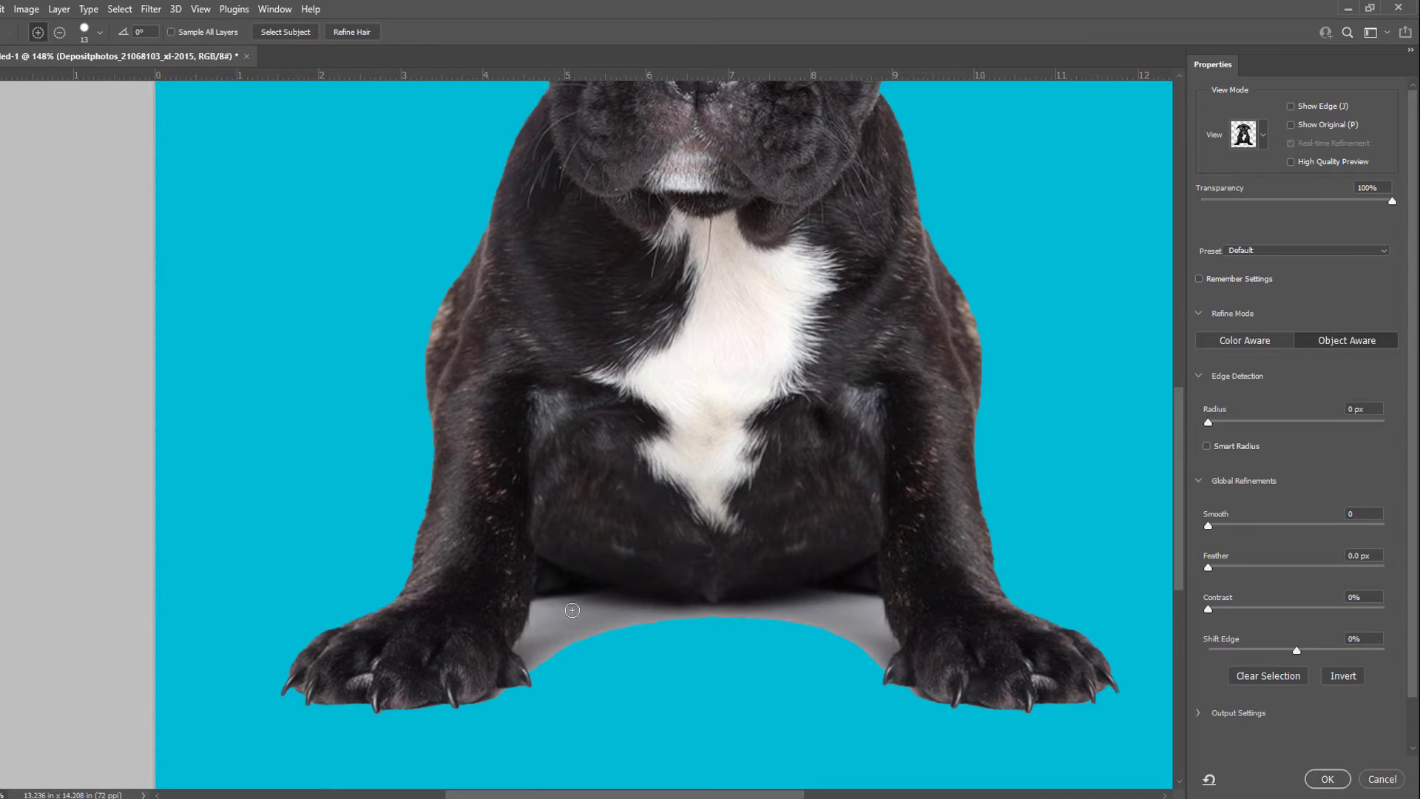
Try adding to the selection with the Brush beside the puppy's left-hand paw, and subtract the gray floor there.
scroll(612, 666, "up", 5)
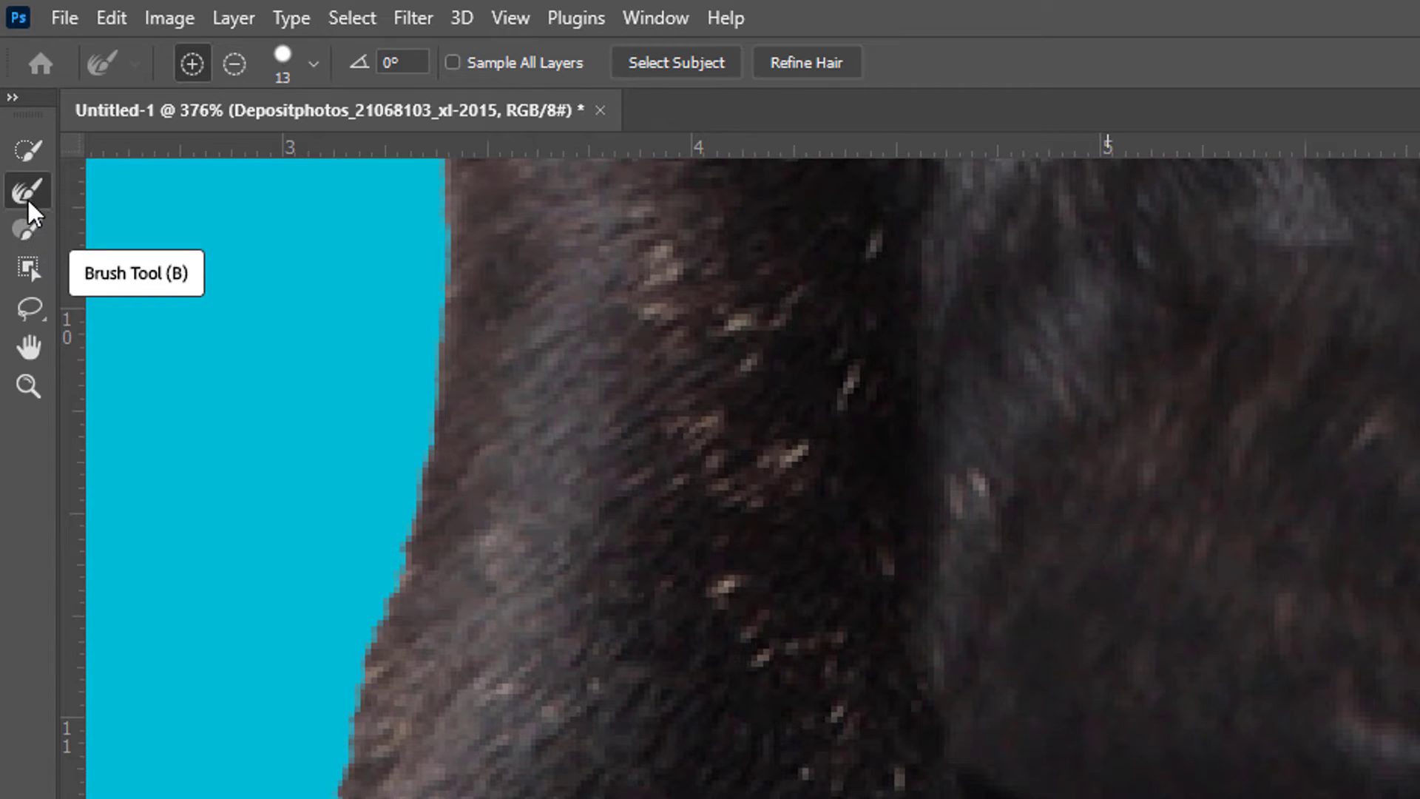
left_click(30, 223)
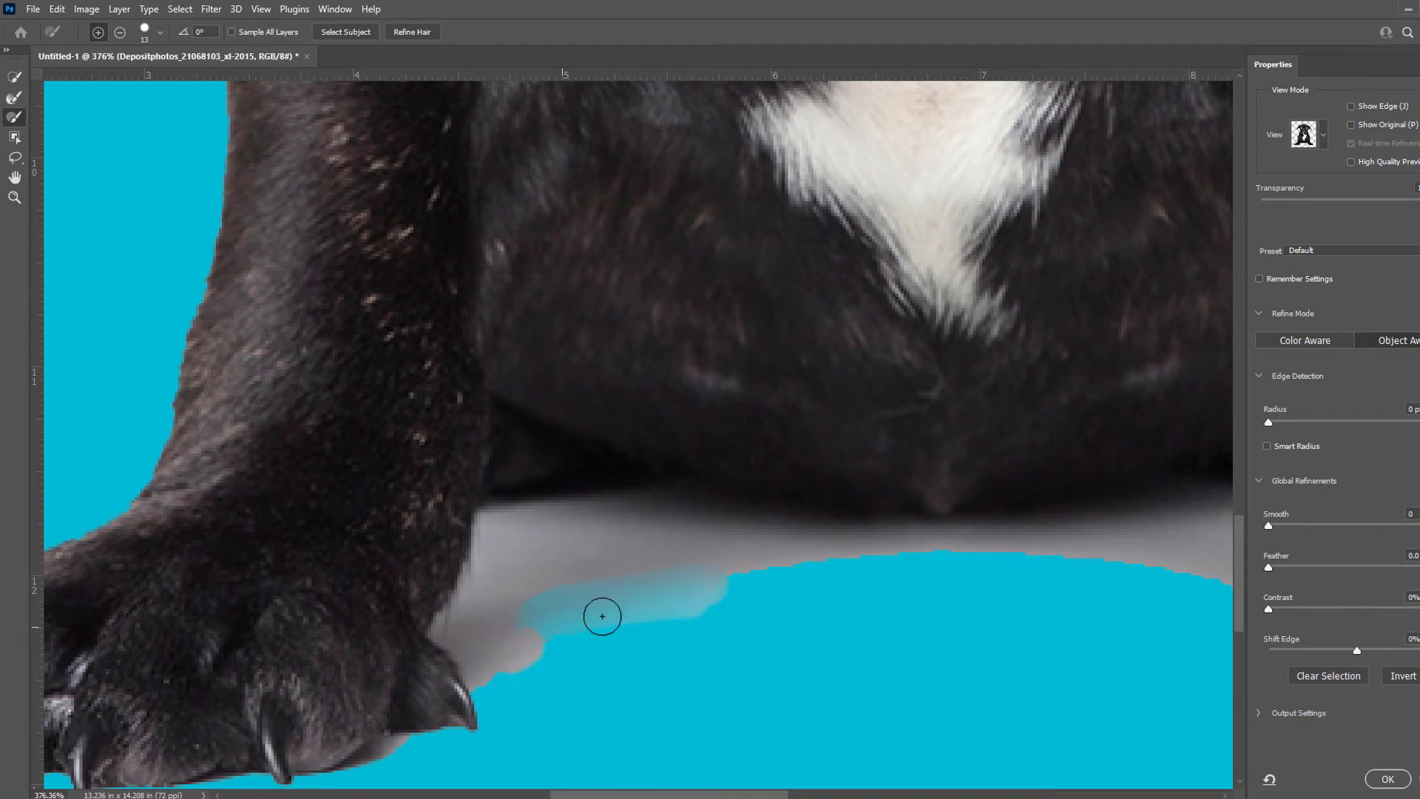
left_click_drag(602, 616, 549, 612)
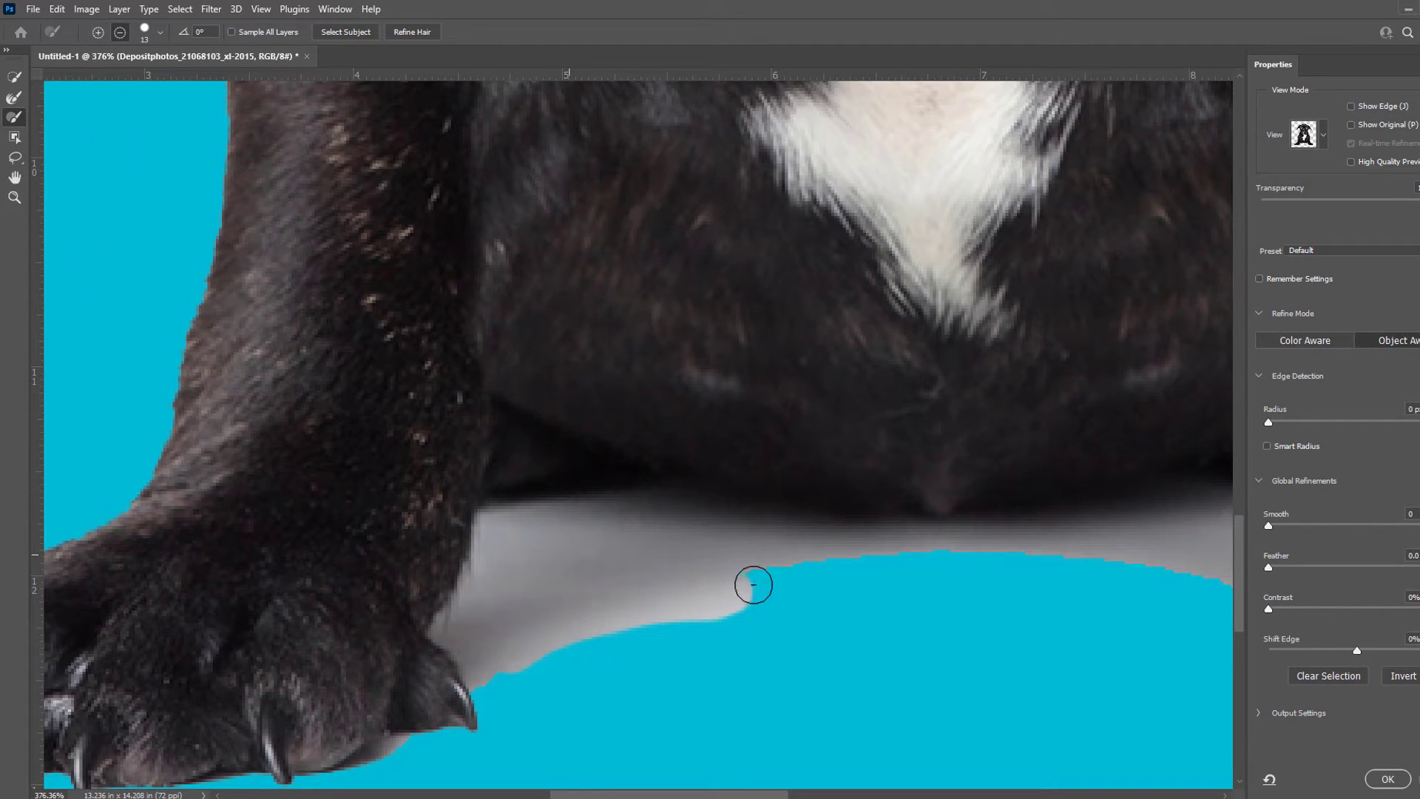
key("alt")
mouse_move(761, 587)
left_mouse_down()
mouse_move(681, 592)
mouse_move(722, 602)
mouse_move(696, 607)
mouse_move(562, 555)
mouse_move(577, 533)
mouse_move(545, 517)
mouse_move(510, 528)
mouse_move(592, 653)
left_mouse_up()
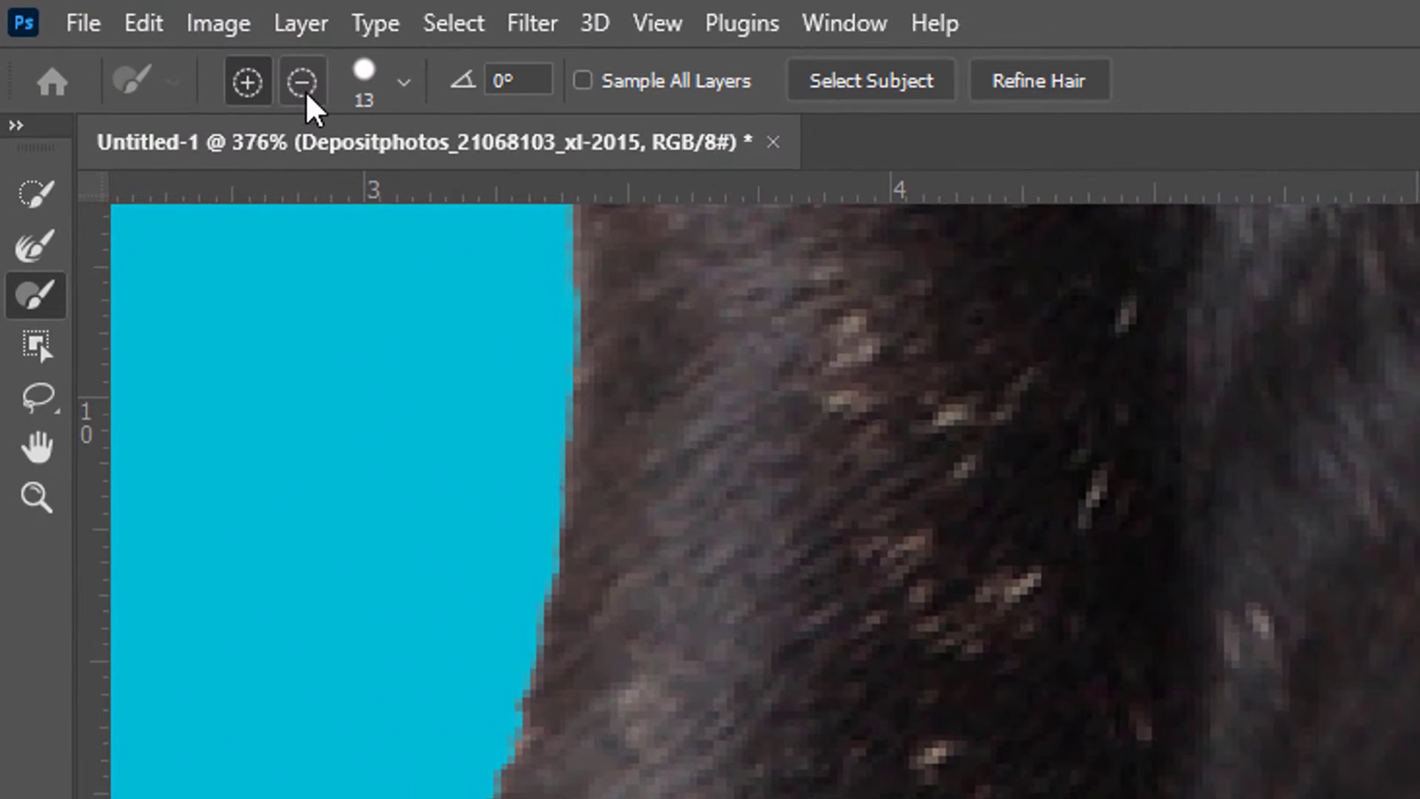
Subtract the gray floor shadow beside the left-hand leg and beneath the belly from the selection with the Brush.
left_click(132, 37)
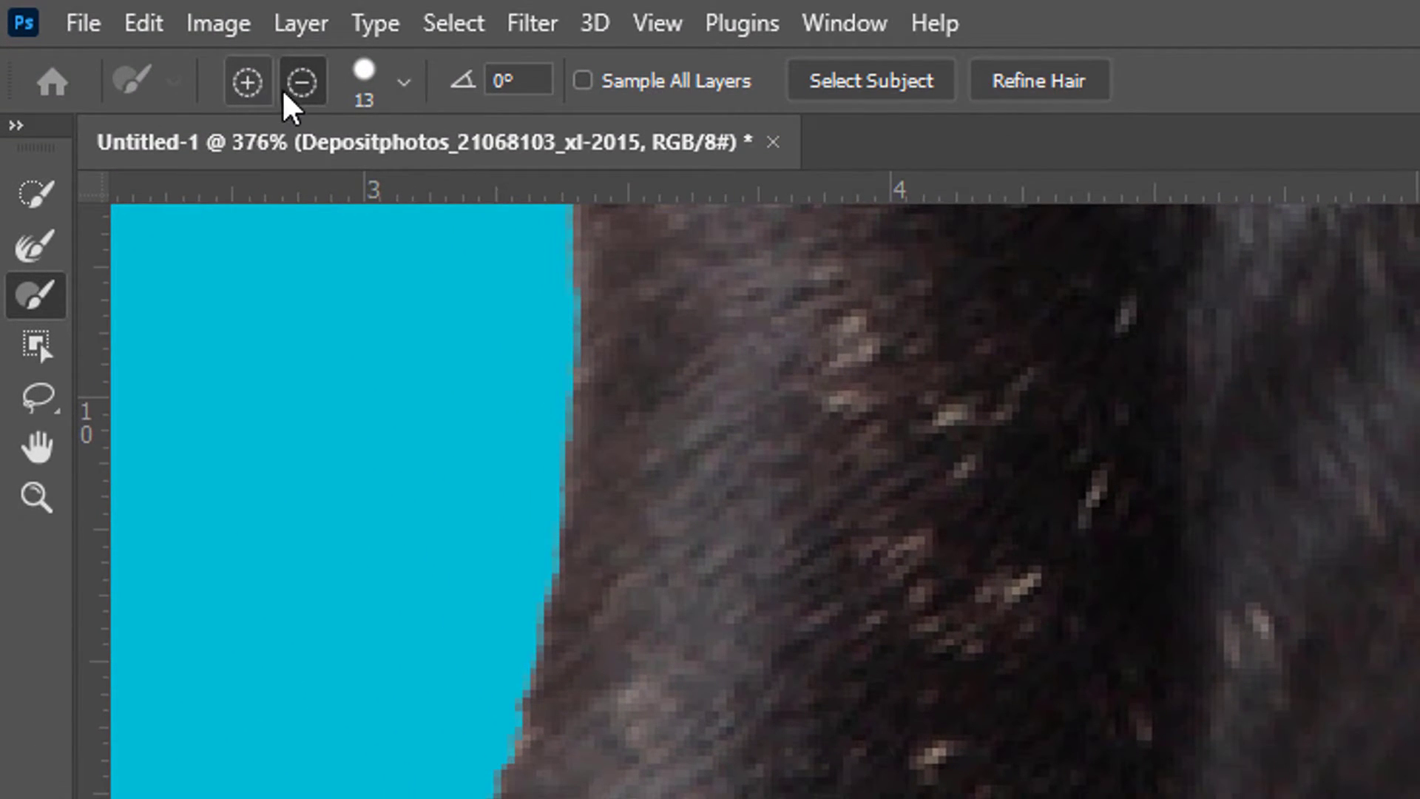
left_click(247, 81)
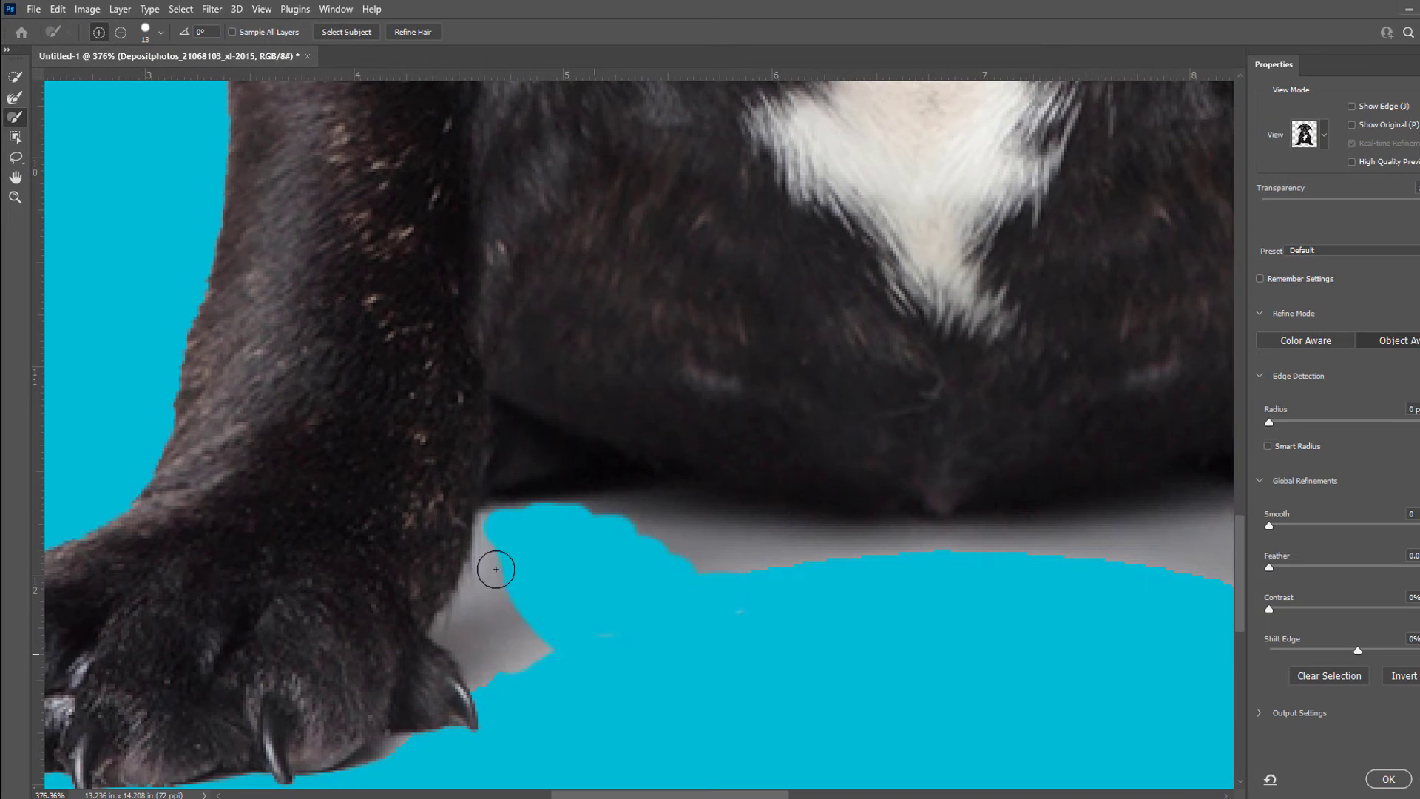
key("alt")
mouse_move(489, 580)
left_mouse_down()
mouse_move(456, 631)
mouse_move(489, 684)
mouse_move(513, 639)
mouse_move(509, 609)
mouse_move(520, 648)
mouse_move(589, 666)
left_mouse_up()
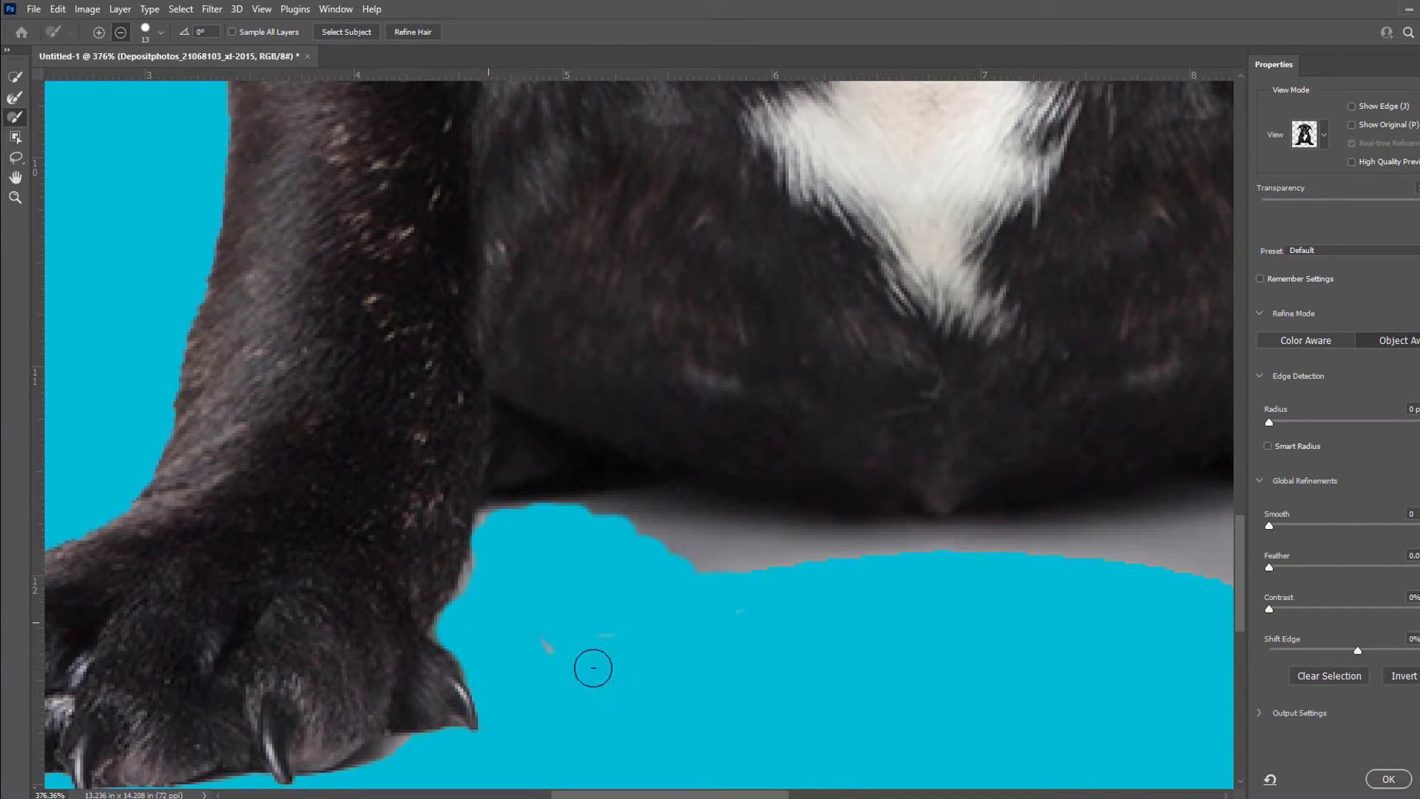
mouse_move(607, 537)
left_mouse_down()
mouse_move(691, 535)
mouse_move(865, 568)
left_mouse_up()
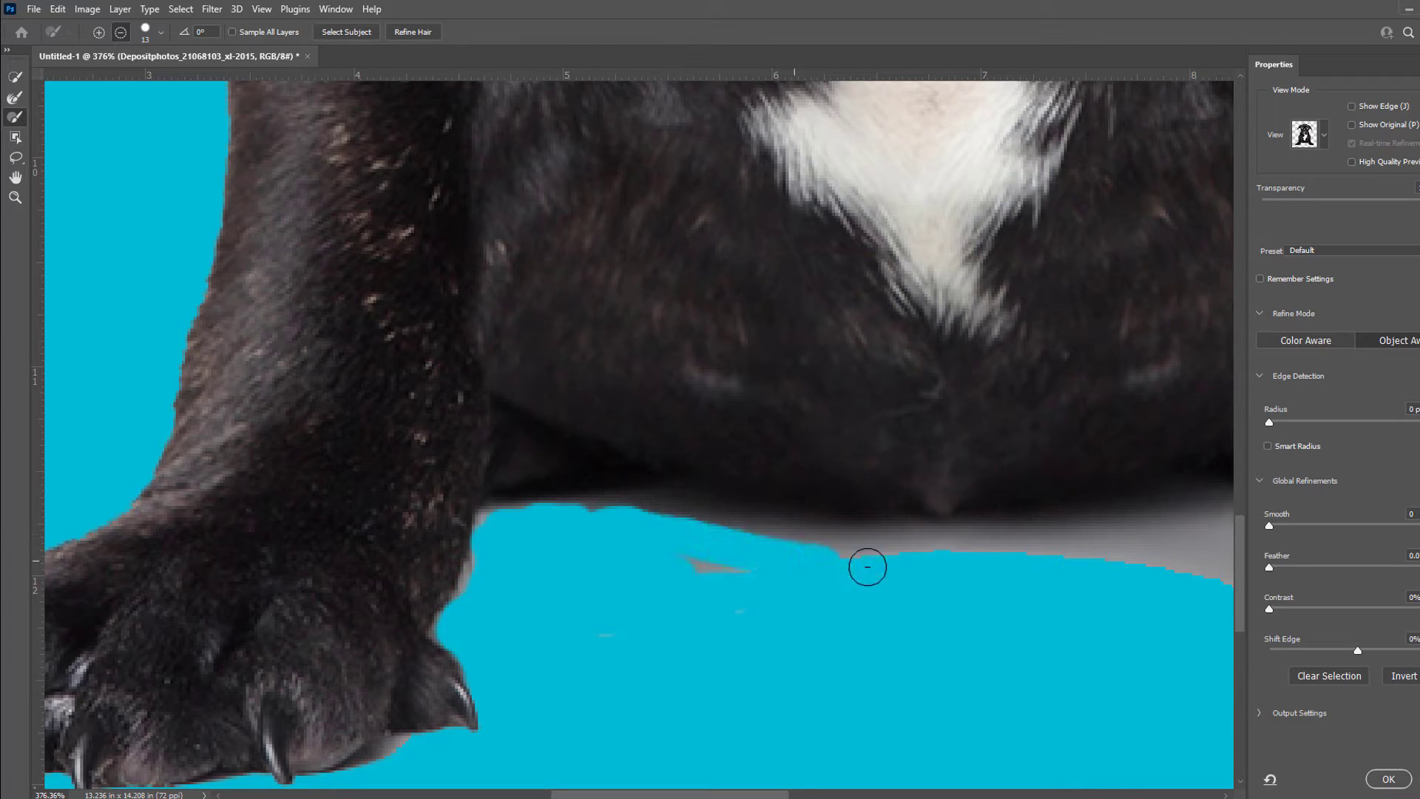
mouse_move(586, 530)
left_mouse_down()
mouse_move(644, 520)
mouse_move(913, 565)
mouse_move(1160, 565)
left_mouse_up()
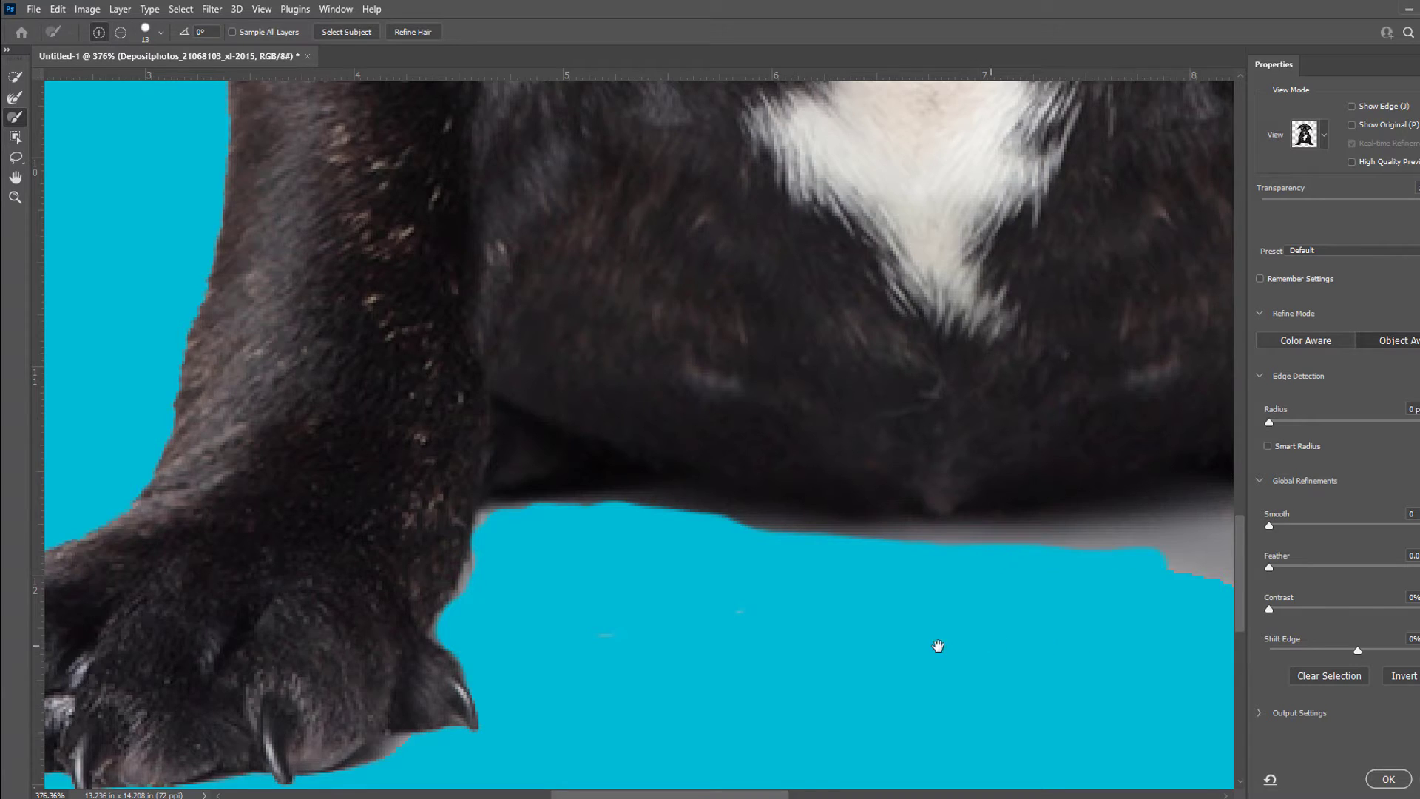
Brush away the remaining floor shadow between the belly's lower edge and the right-hand leg.
left_click_drag(937, 646, 429, 637)
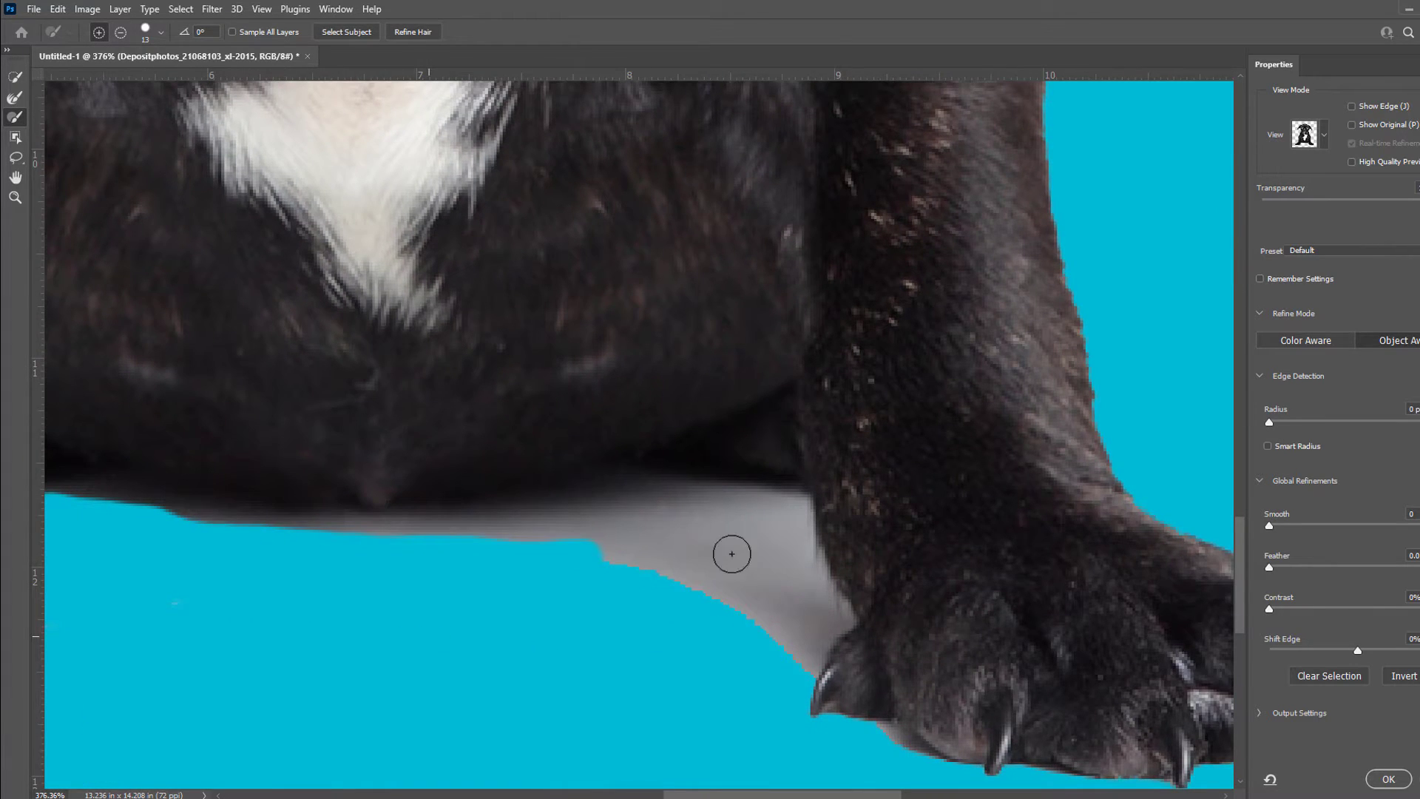
mouse_move(710, 499)
left_mouse_down()
mouse_move(513, 539)
mouse_move(370, 546)
left_mouse_up()
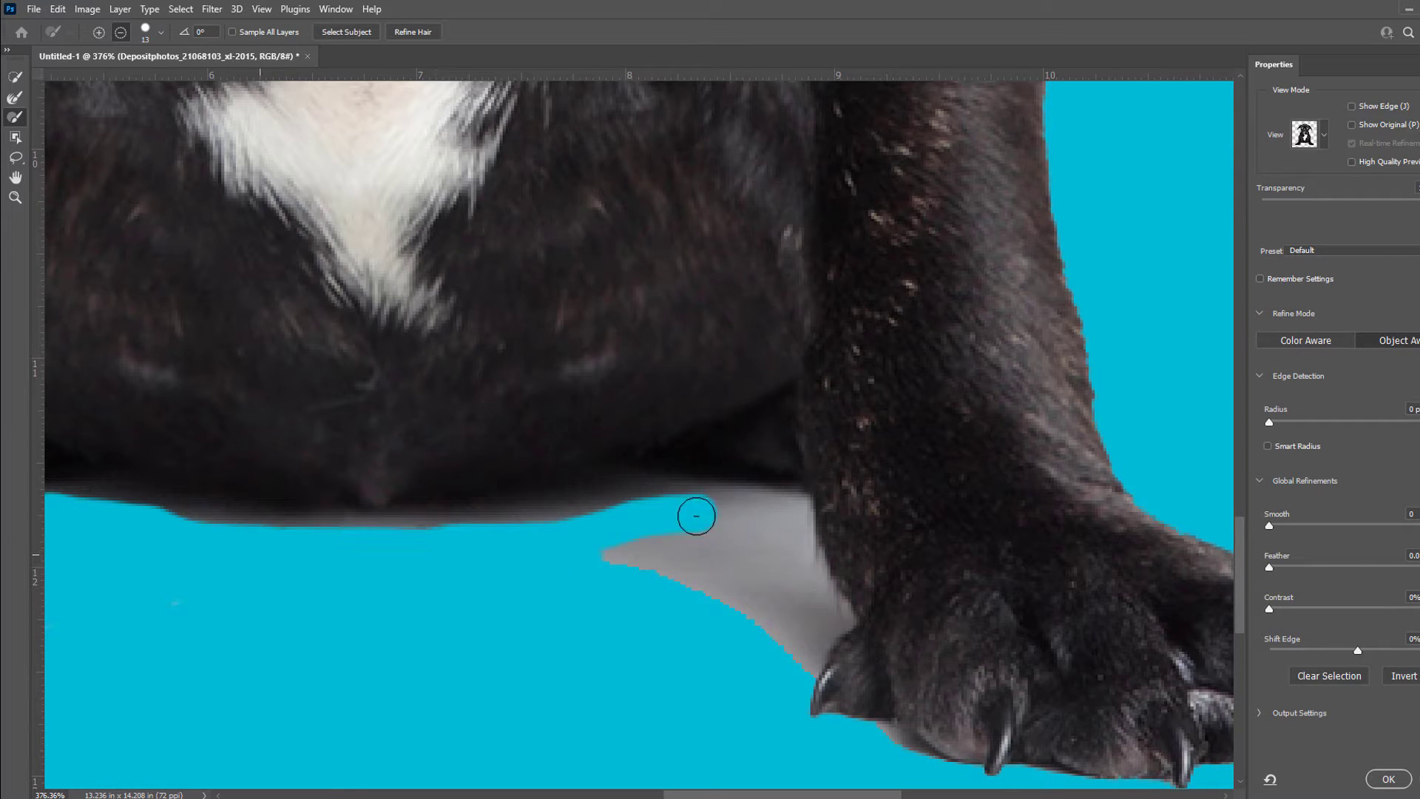
mouse_move(695, 514)
left_mouse_down()
mouse_move(779, 524)
mouse_move(816, 630)
mouse_move(778, 667)
mouse_move(779, 611)
mouse_move(752, 557)
mouse_move(648, 548)
mouse_move(612, 566)
mouse_move(751, 611)
mouse_move(728, 577)
mouse_move(678, 575)
mouse_move(707, 590)
left_mouse_up()
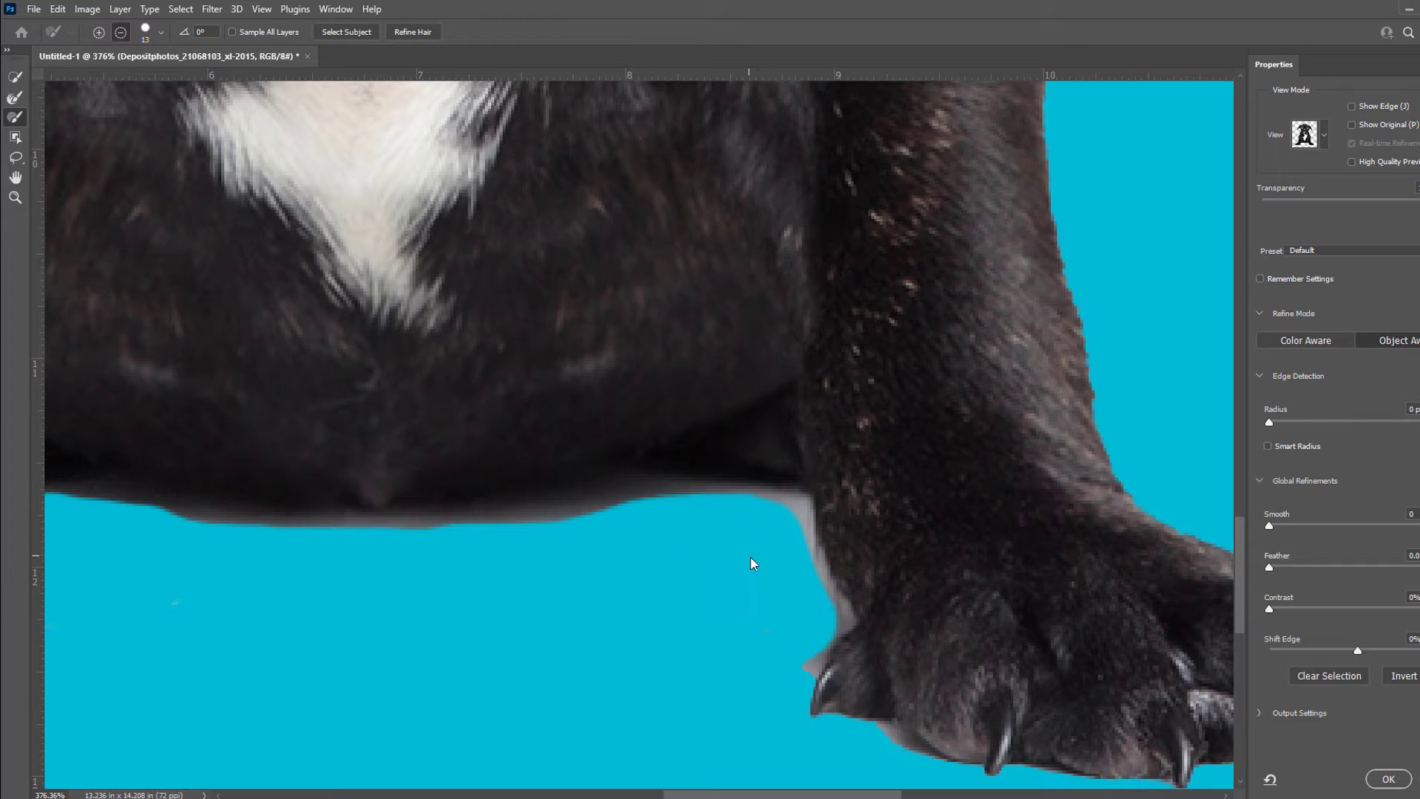
left_click_drag(787, 519, 776, 522)
mouse_move(687, 514)
left_mouse_down()
mouse_move(453, 537)
mouse_move(164, 539)
left_mouse_up()
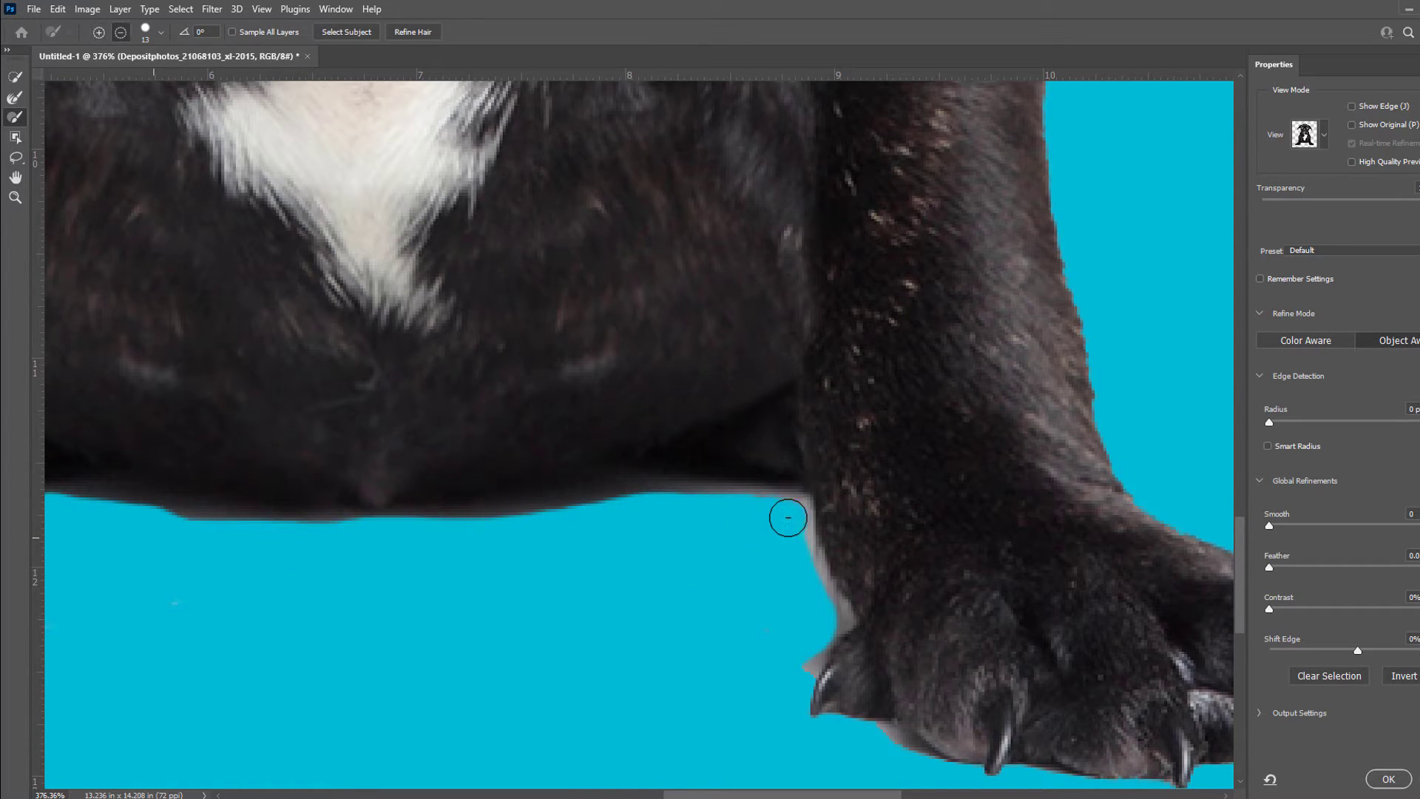
Subtract the leftover floor fringe along the inner edge of the right-hand leg and under its paw.
mouse_move(787, 517)
left_mouse_down()
mouse_move(828, 623)
mouse_move(802, 654)
left_mouse_up()
left_click_drag(881, 744, 918, 771)
left_click_drag(934, 530, 1176, 468)
left_click_drag(661, 433, 567, 473)
Refine the inner fur edge of the left-hand leg above the paw with the Refine Edge Brush.
scroll(498, 485, "down", 6)
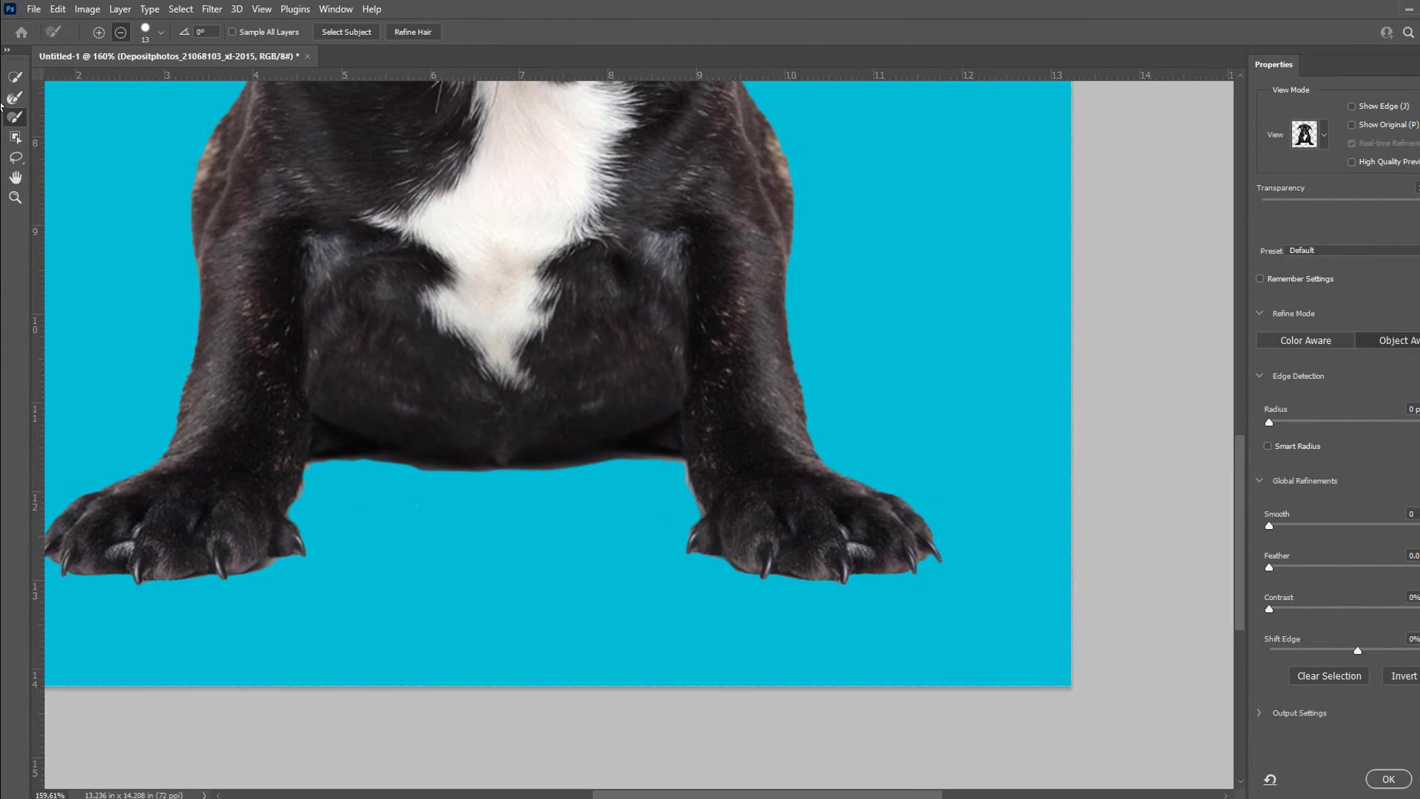
left_click(16, 100)
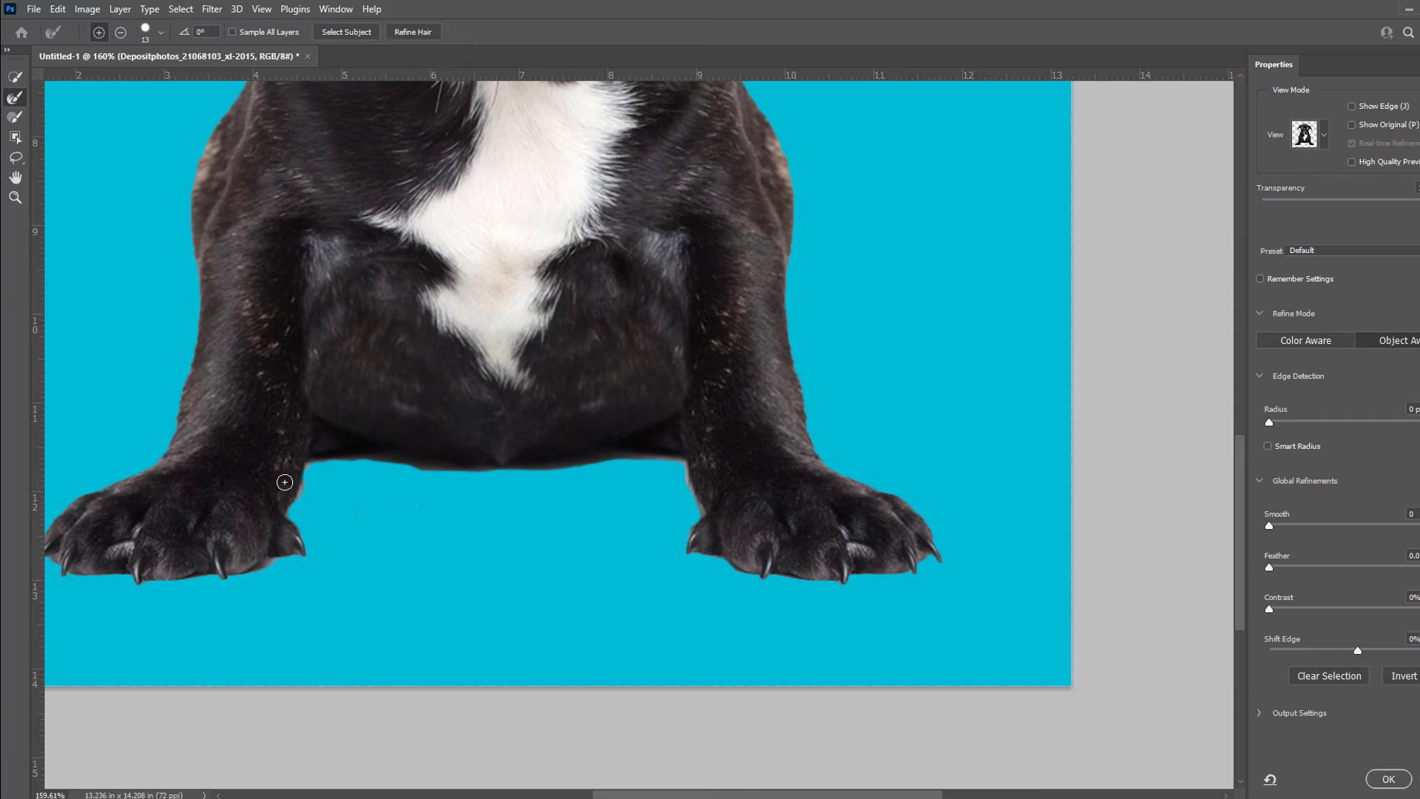
scroll(284, 482, "up", 7)
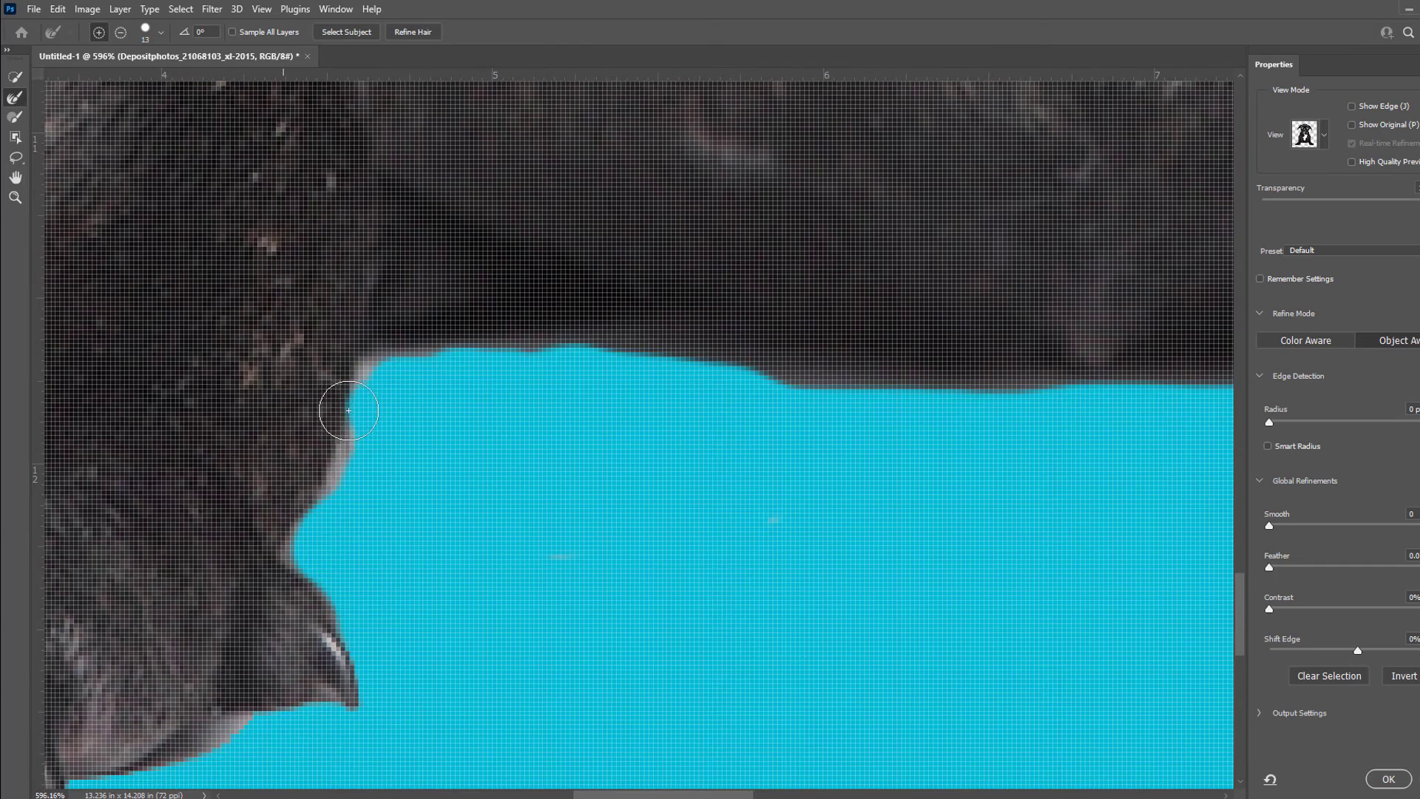
mouse_move(349, 410)
left_mouse_down()
mouse_move(330, 377)
mouse_move(313, 477)
mouse_move(279, 517)
mouse_move(287, 568)
mouse_move(285, 555)
left_mouse_up()
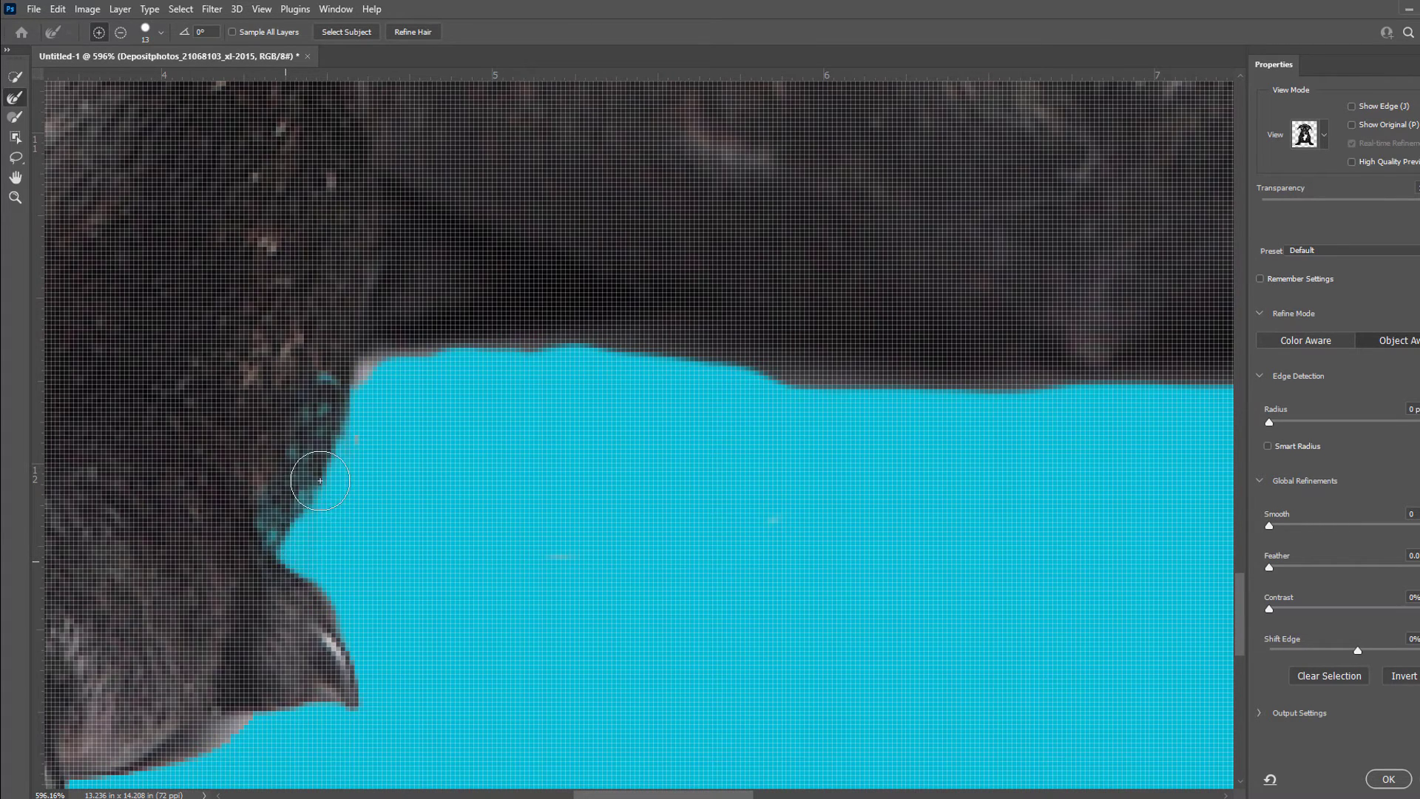
scroll(320, 480, "down", 3)
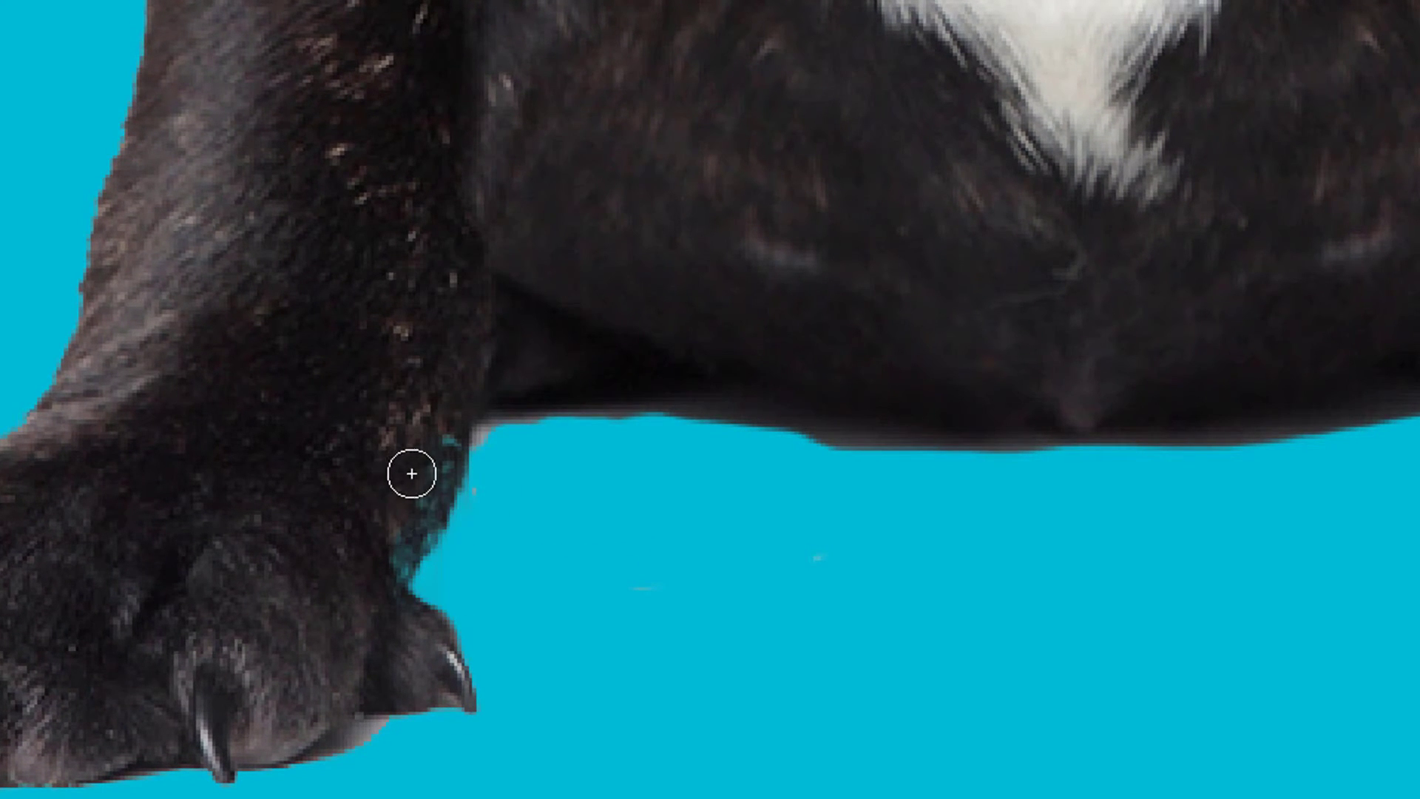
mouse_move(412, 474)
left_mouse_down()
mouse_move(433, 433)
mouse_move(388, 554)
mouse_move(364, 574)
left_mouse_up()
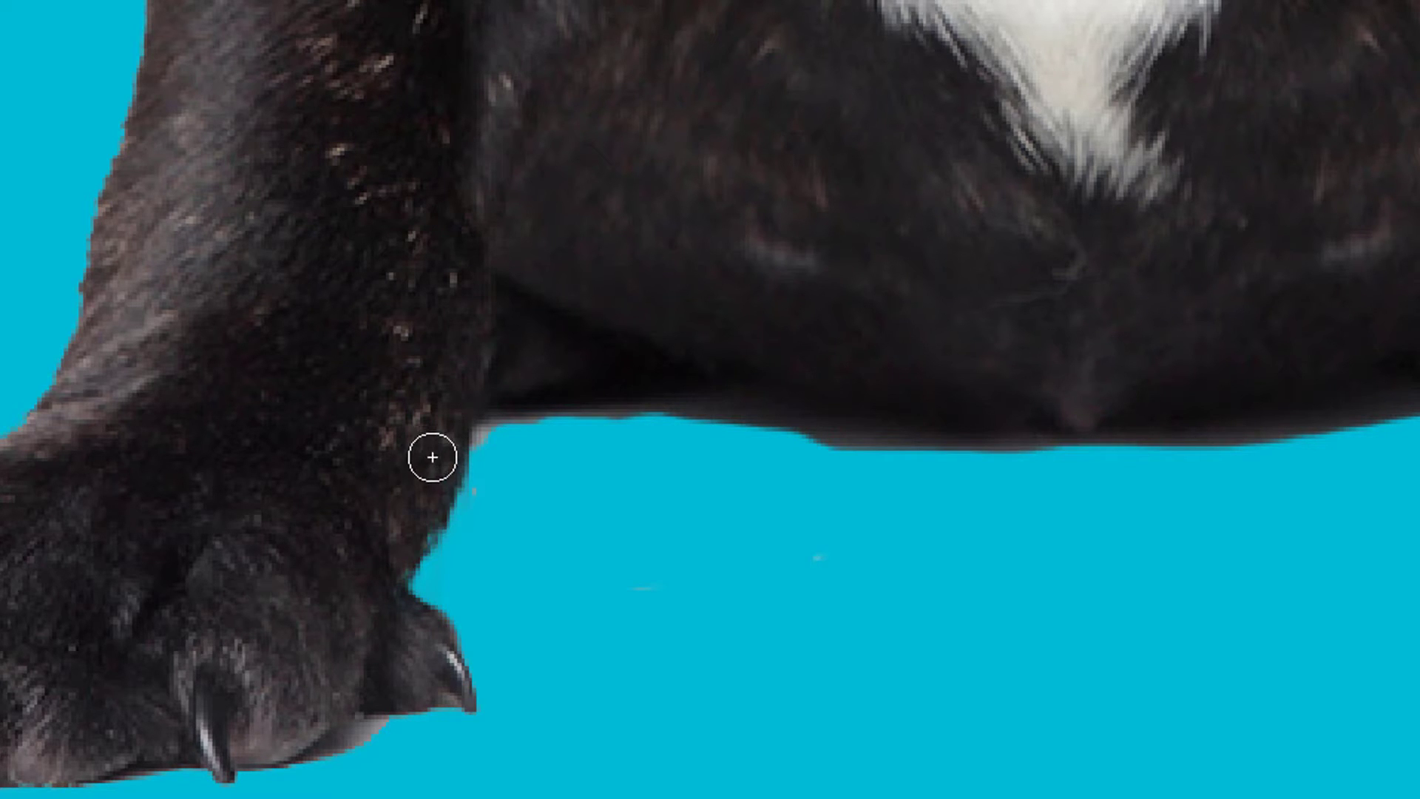
Refine the belly's lower edge, the right-hand leg's inner edge and the undersides of both front paws with the Refine Edge Brush.
mouse_move(433, 457)
left_mouse_down()
mouse_move(485, 431)
mouse_move(485, 443)
mouse_move(504, 422)
mouse_move(661, 421)
mouse_move(832, 453)
mouse_move(1042, 453)
mouse_move(1393, 422)
left_mouse_up()
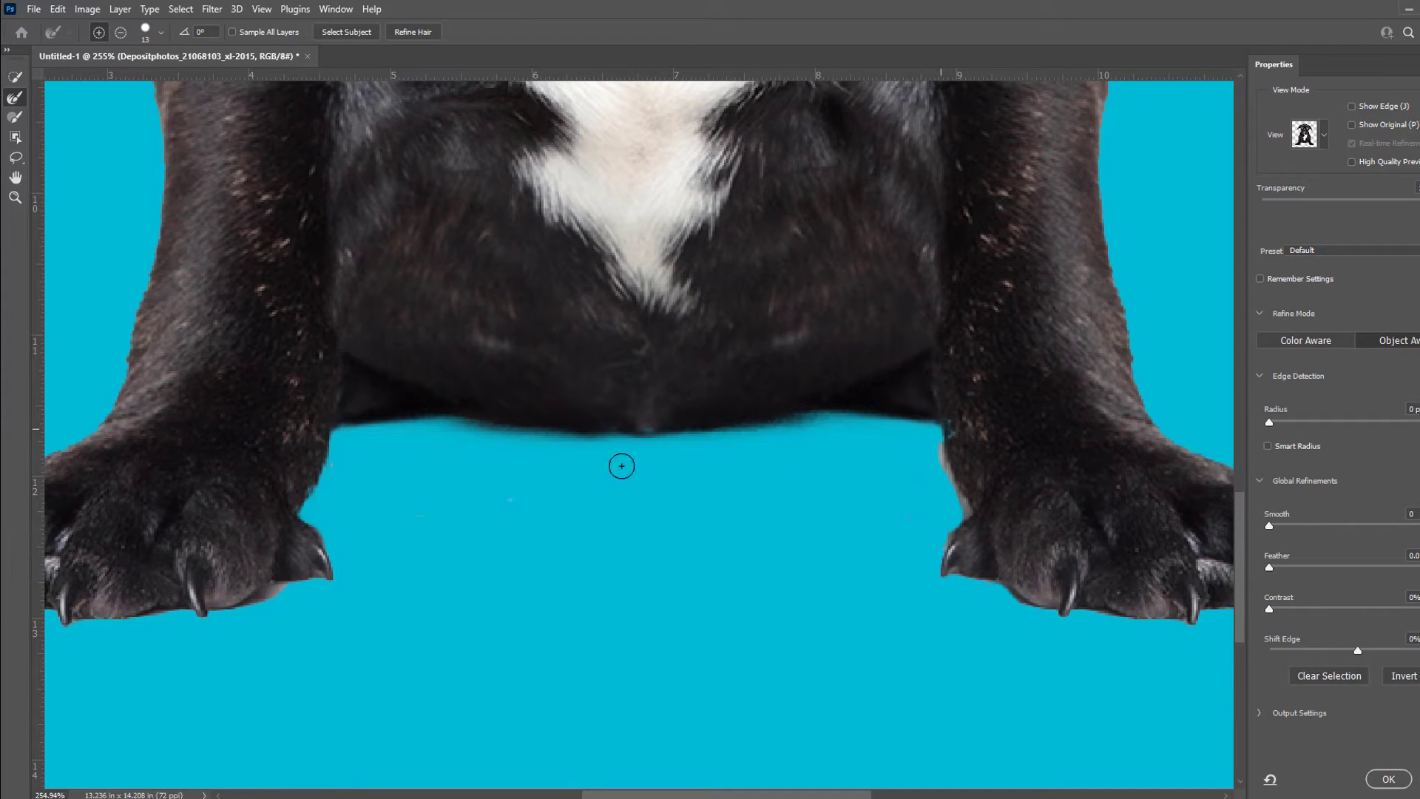
mouse_move(939, 434)
left_mouse_down()
mouse_move(966, 514)
mouse_move(960, 551)
mouse_move(965, 519)
mouse_move(940, 548)
mouse_move(940, 591)
mouse_move(979, 579)
mouse_move(1018, 604)
mouse_move(1217, 633)
left_mouse_up()
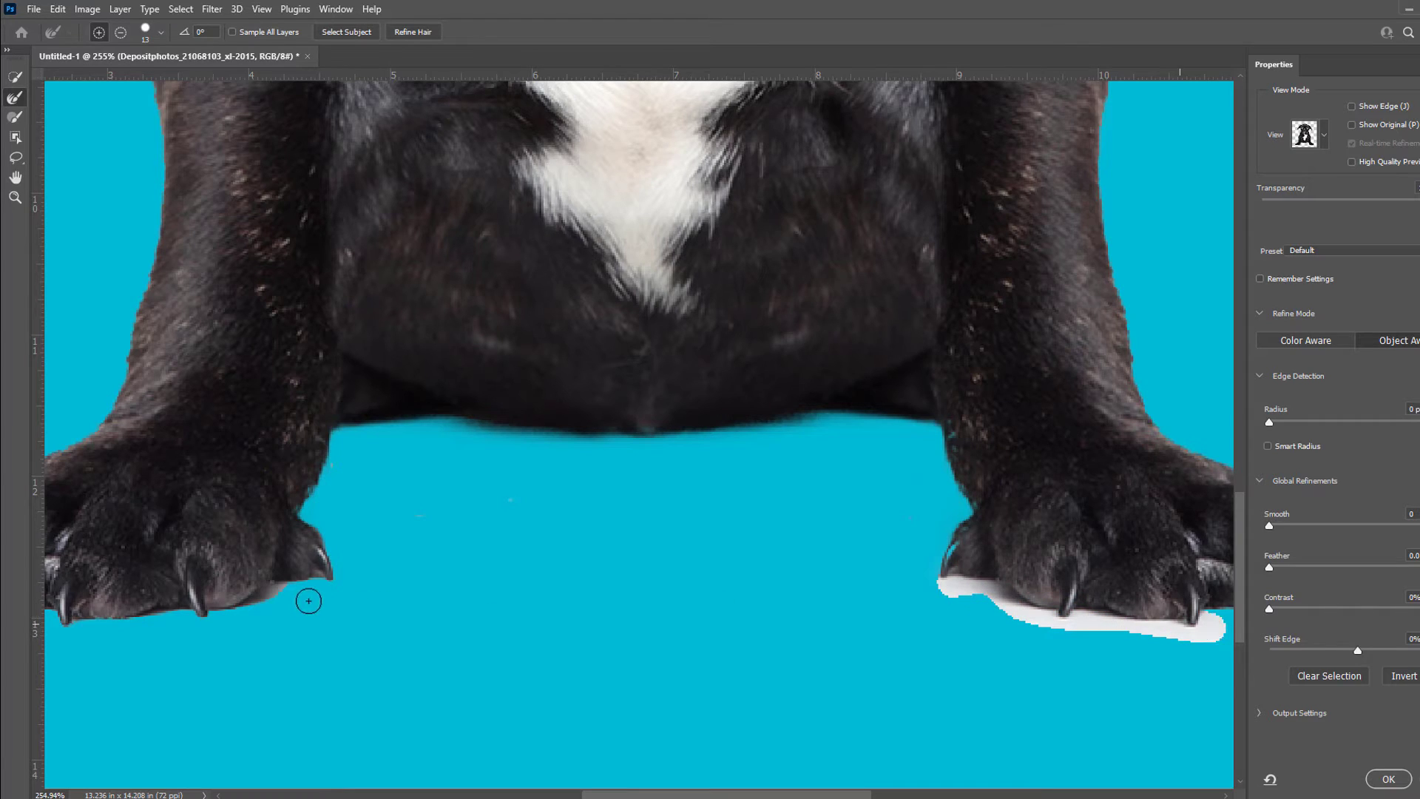
left_click_drag(287, 587, 115, 621)
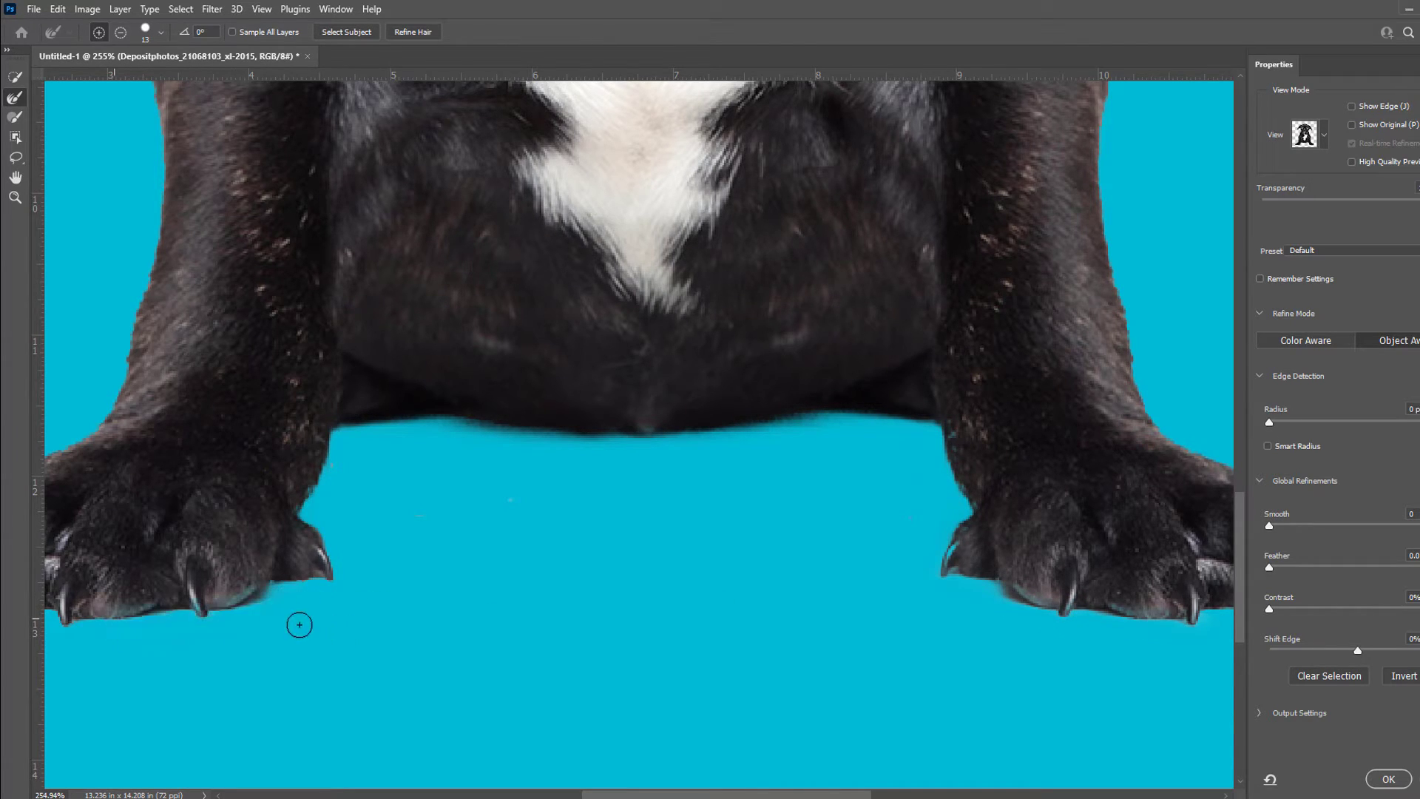
Refine the edge of the right-hand paw's inner claw with the Refine Edge Brush and restore the claw and fur inside it.
key("alt")
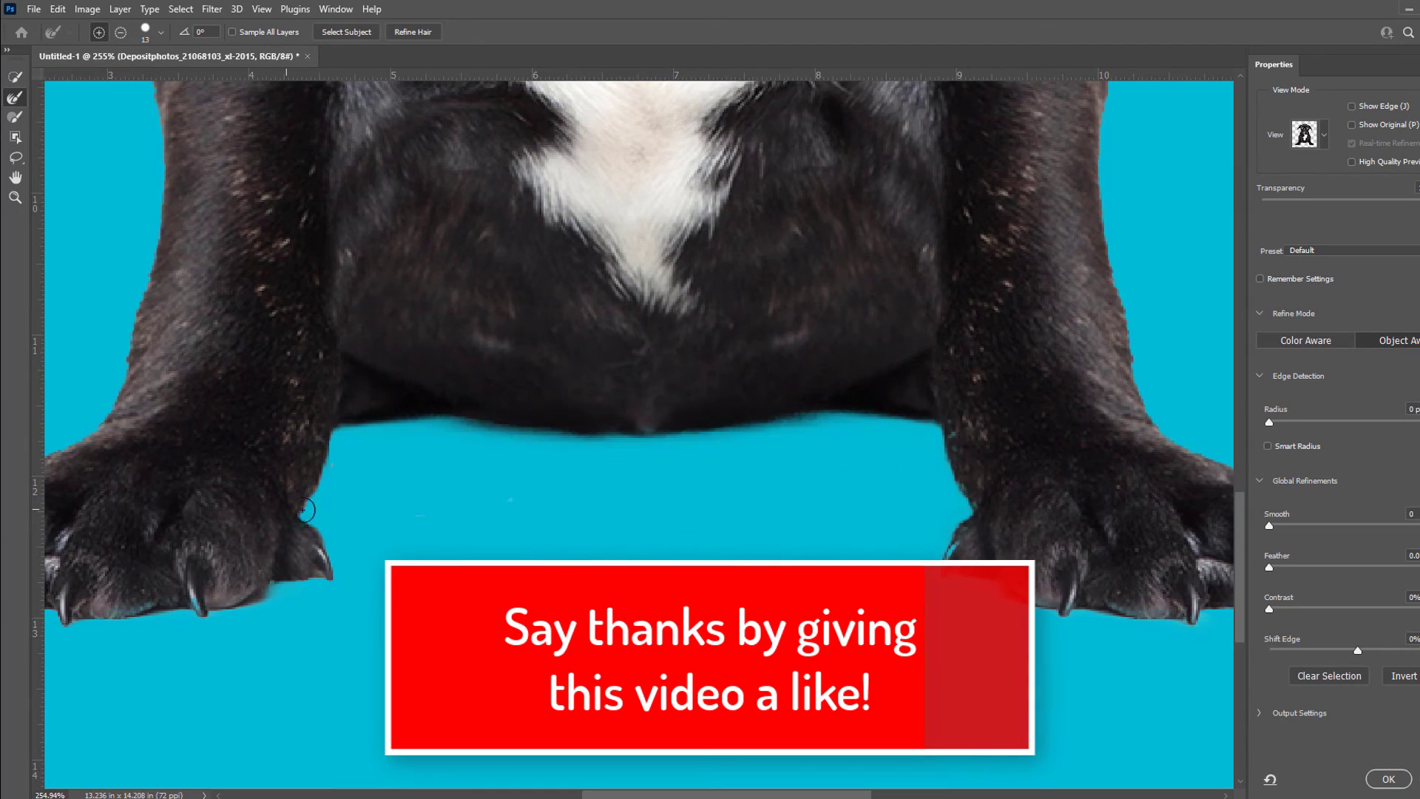
left_click_drag(312, 509, 333, 467)
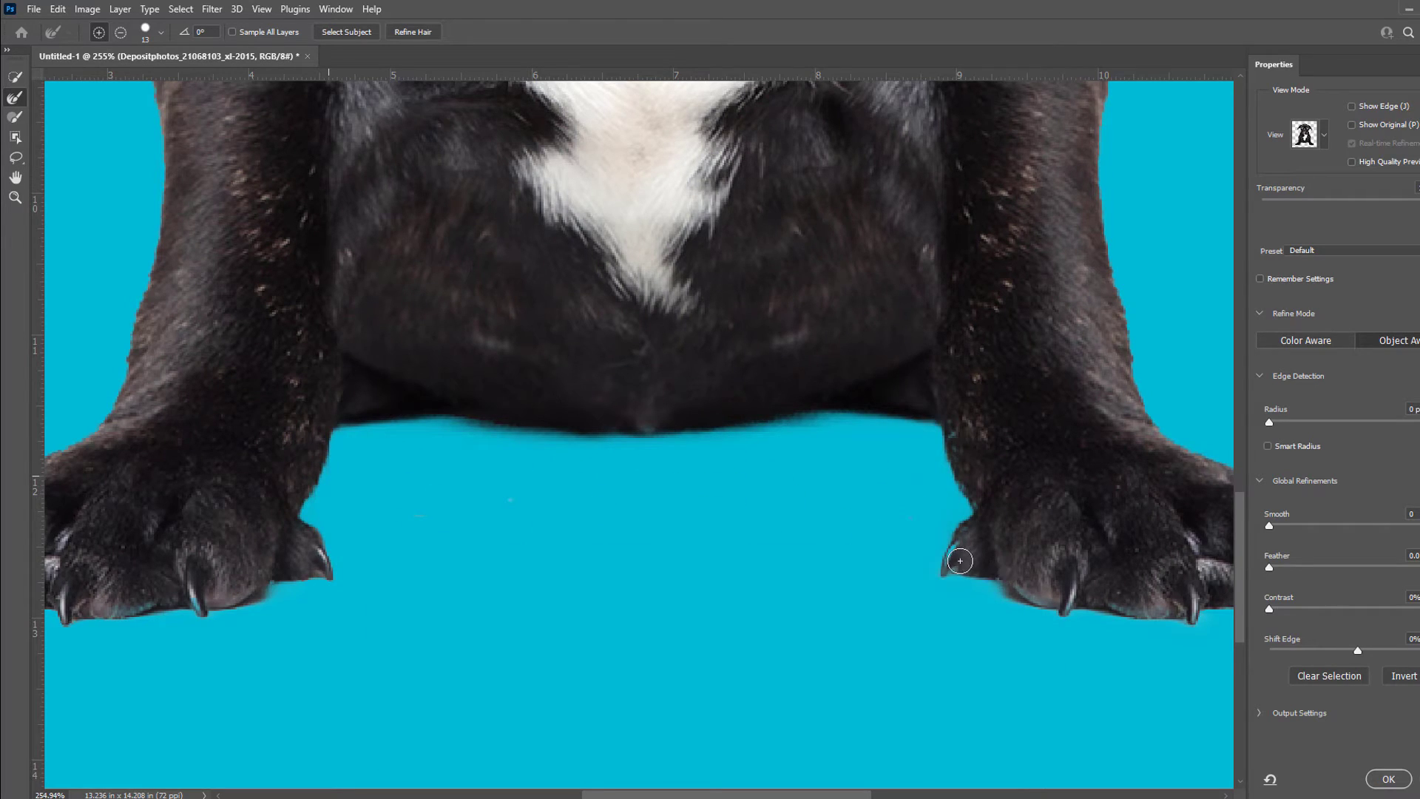
scroll(965, 563, "up", 6, "alt")
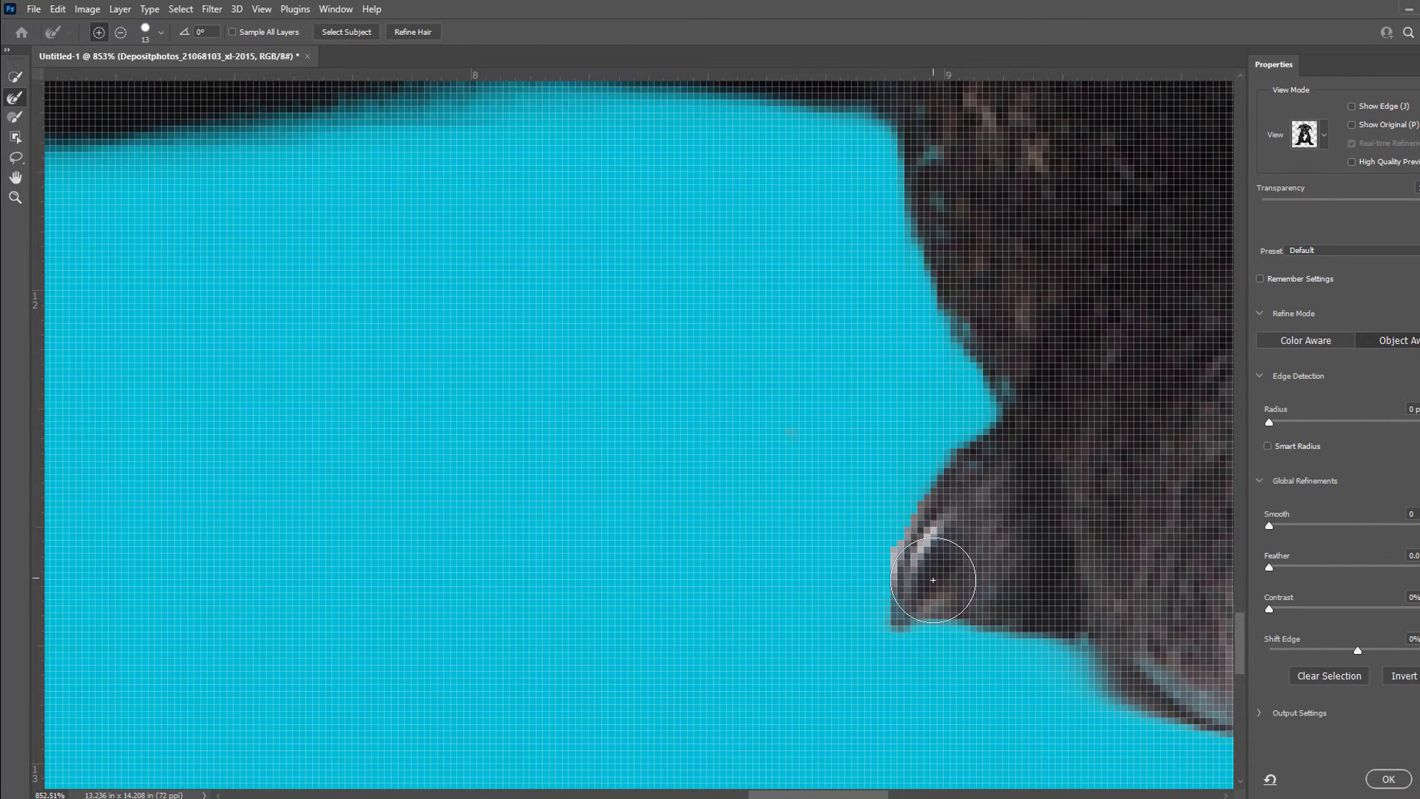
left_click_drag(968, 629, 996, 629)
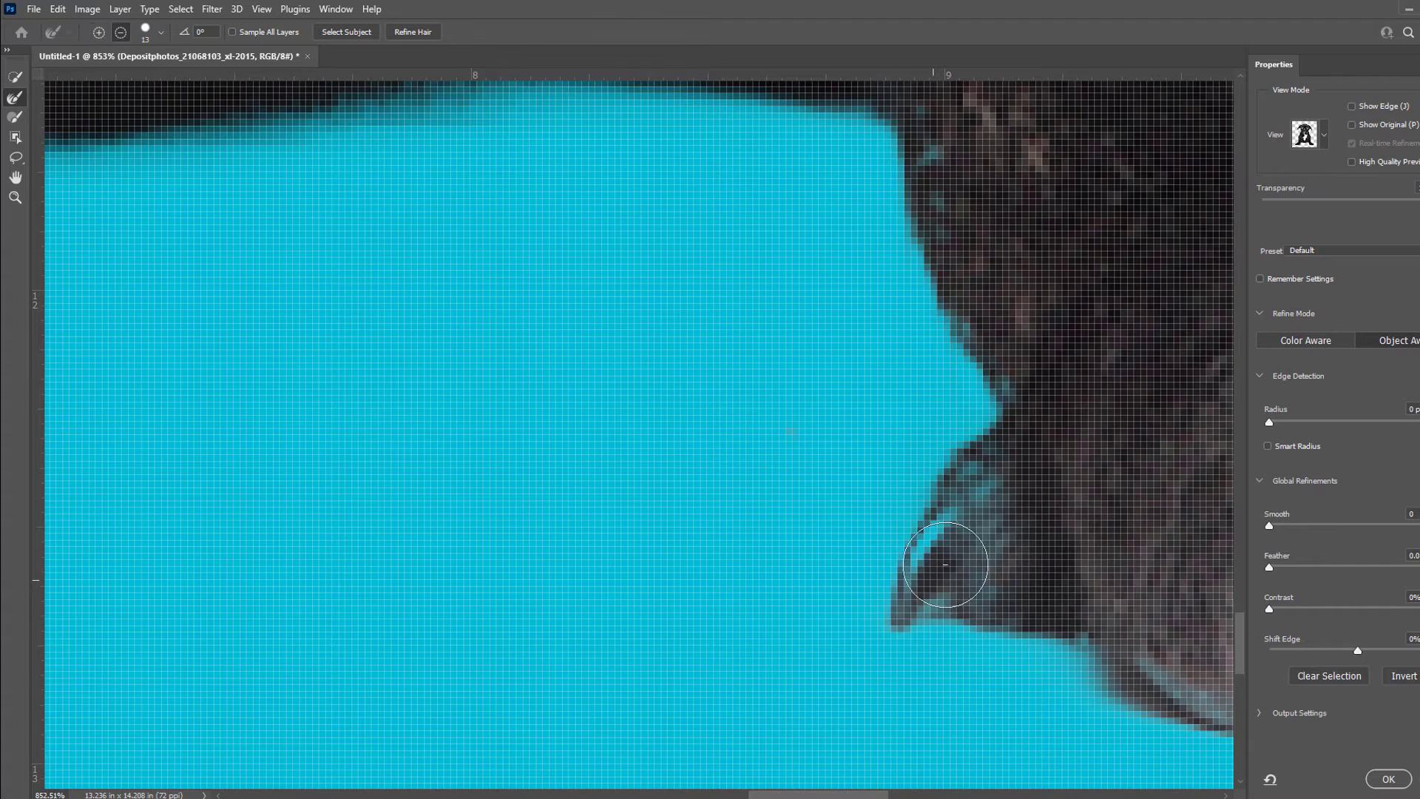
mouse_move(952, 564)
left_mouse_down("alt")
mouse_move(958, 540)
mouse_move(1048, 472)
mouse_move(939, 590)
mouse_move(1055, 565)
left_mouse_up("alt")
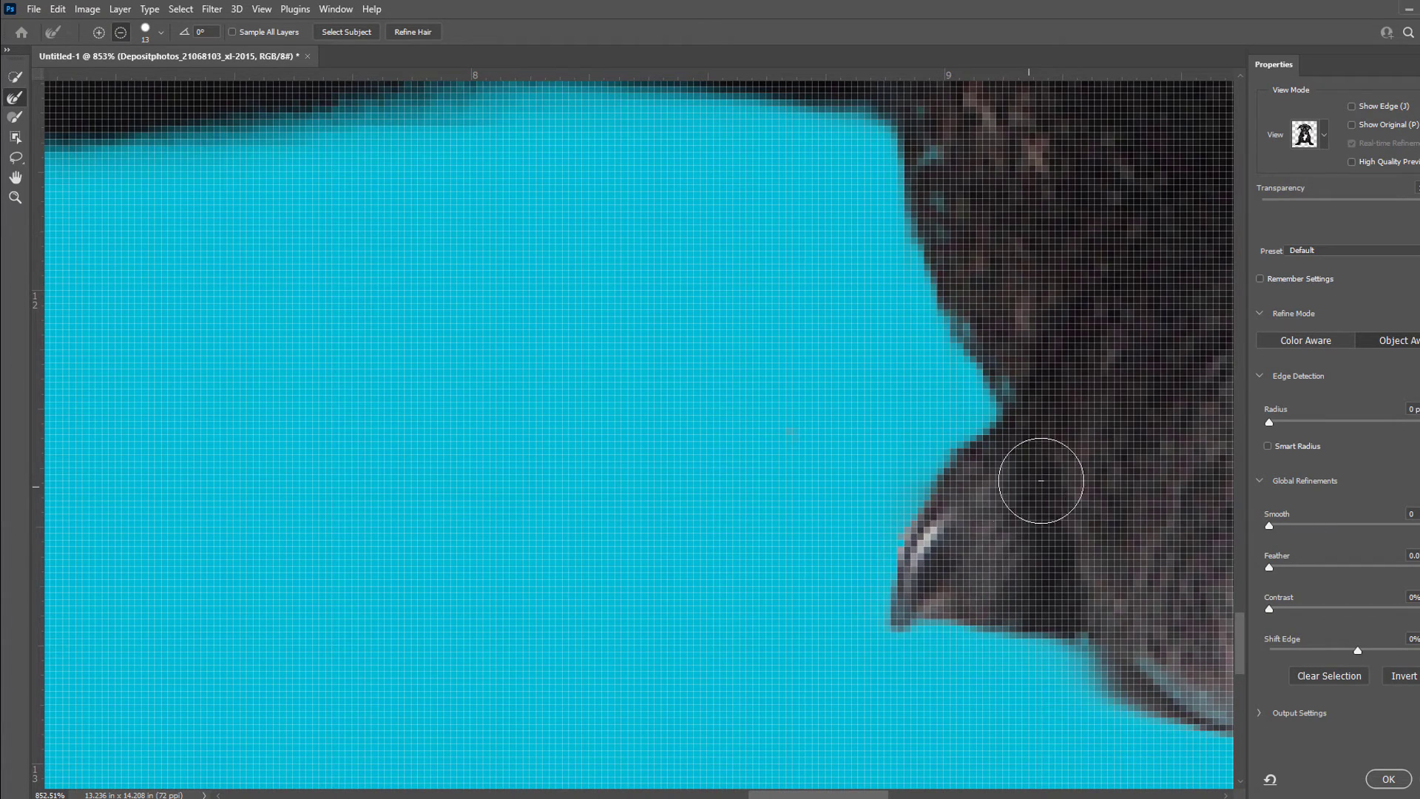
Examine the cutout's paw and belly edges up close and the whole black puppy against the blue background.
scroll(824, 491, "down", 2)
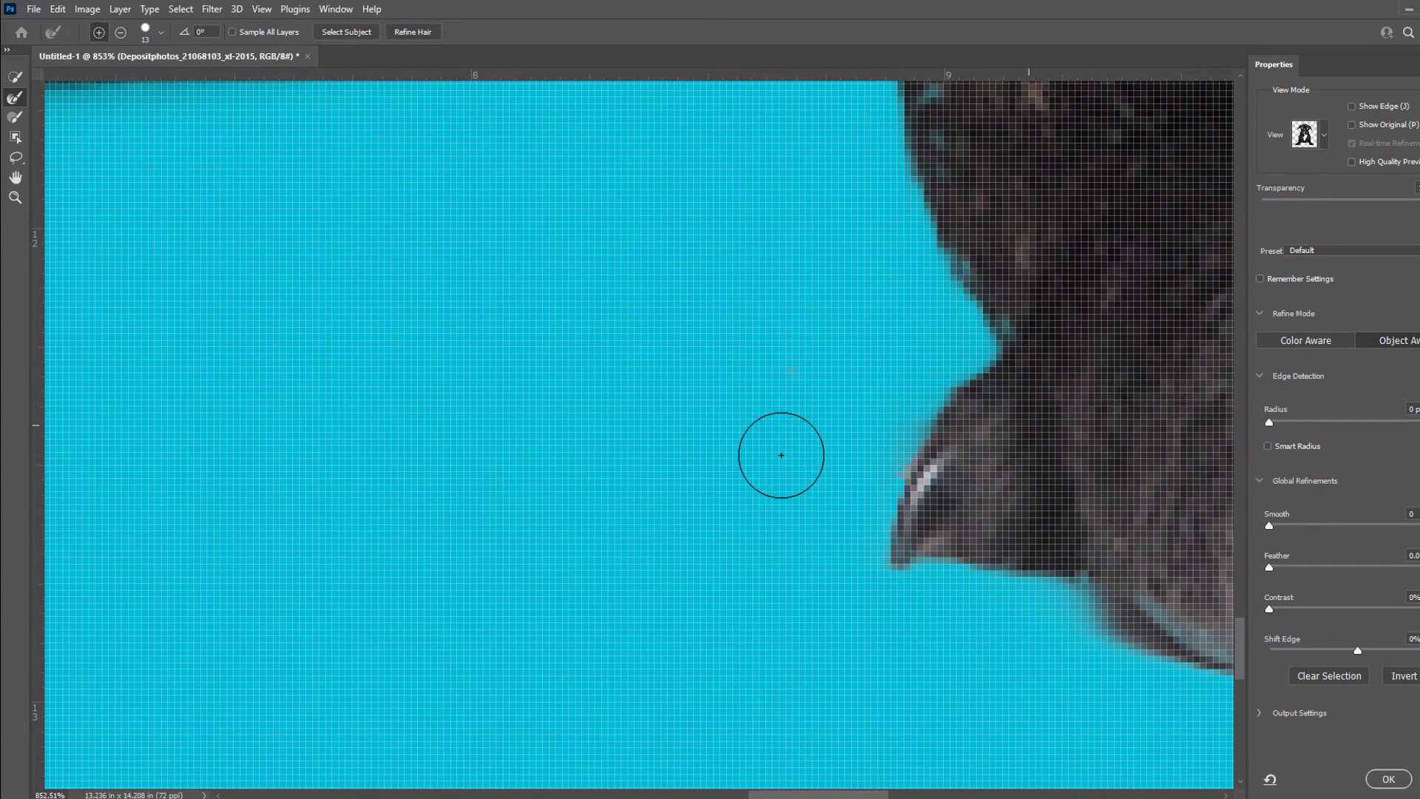
scroll(742, 447, "down", 3)
scroll(440, 311, "down", 10)
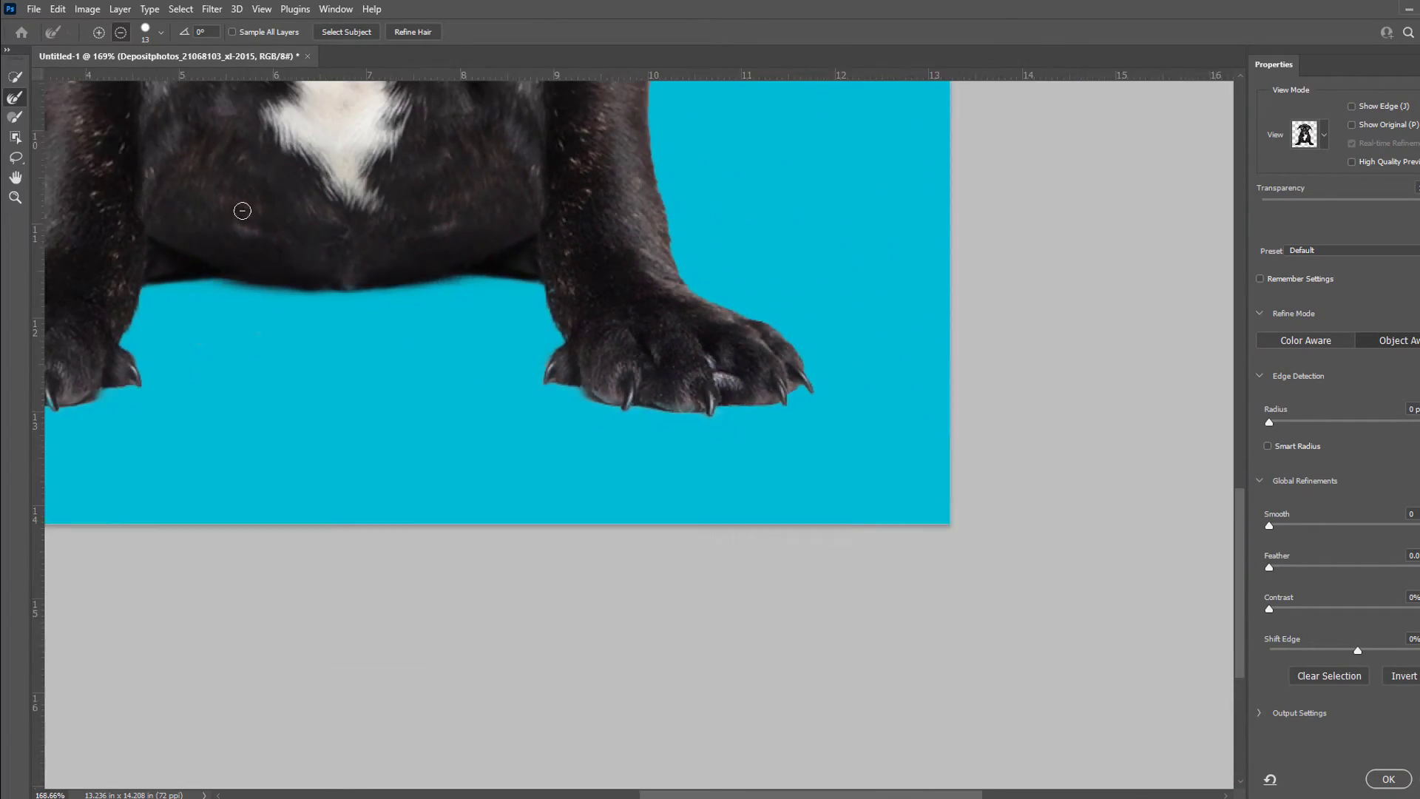
scroll(212, 228, "up", 5)
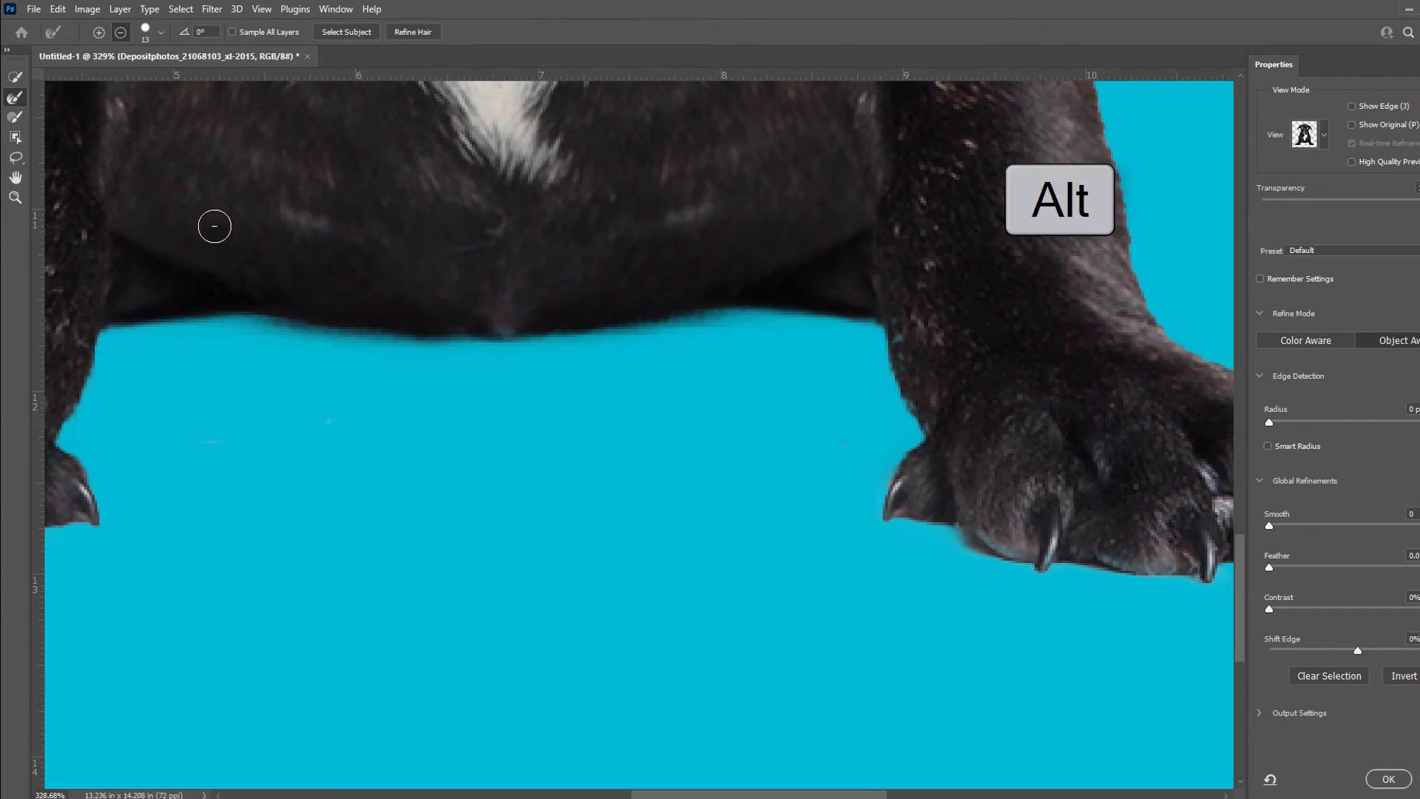
scroll(222, 244, "down", 3)
scroll(244, 277, "down", 4)
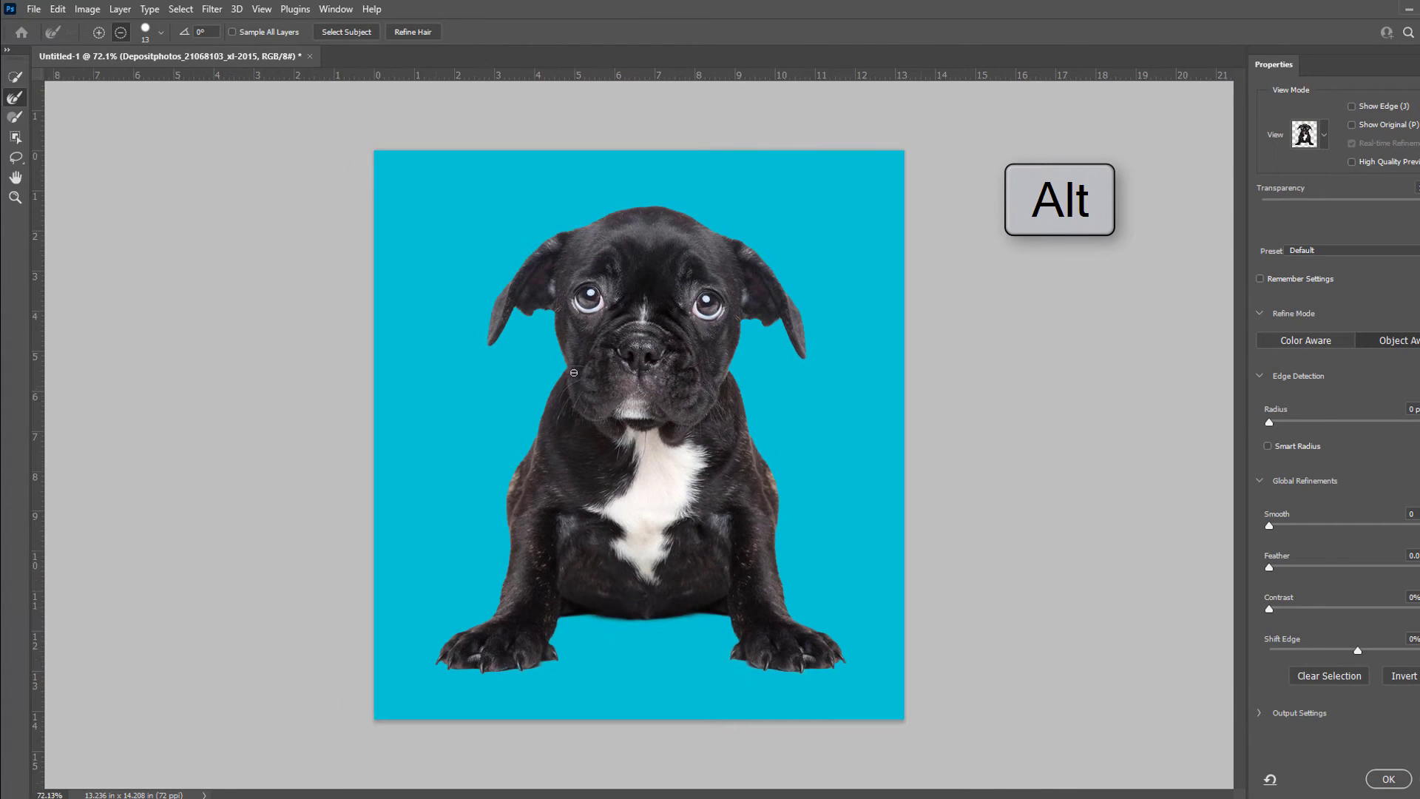
scroll(600, 386, "up", 3)
scroll(600, 386, "down", 2)
scroll(599, 386, "down", 1)
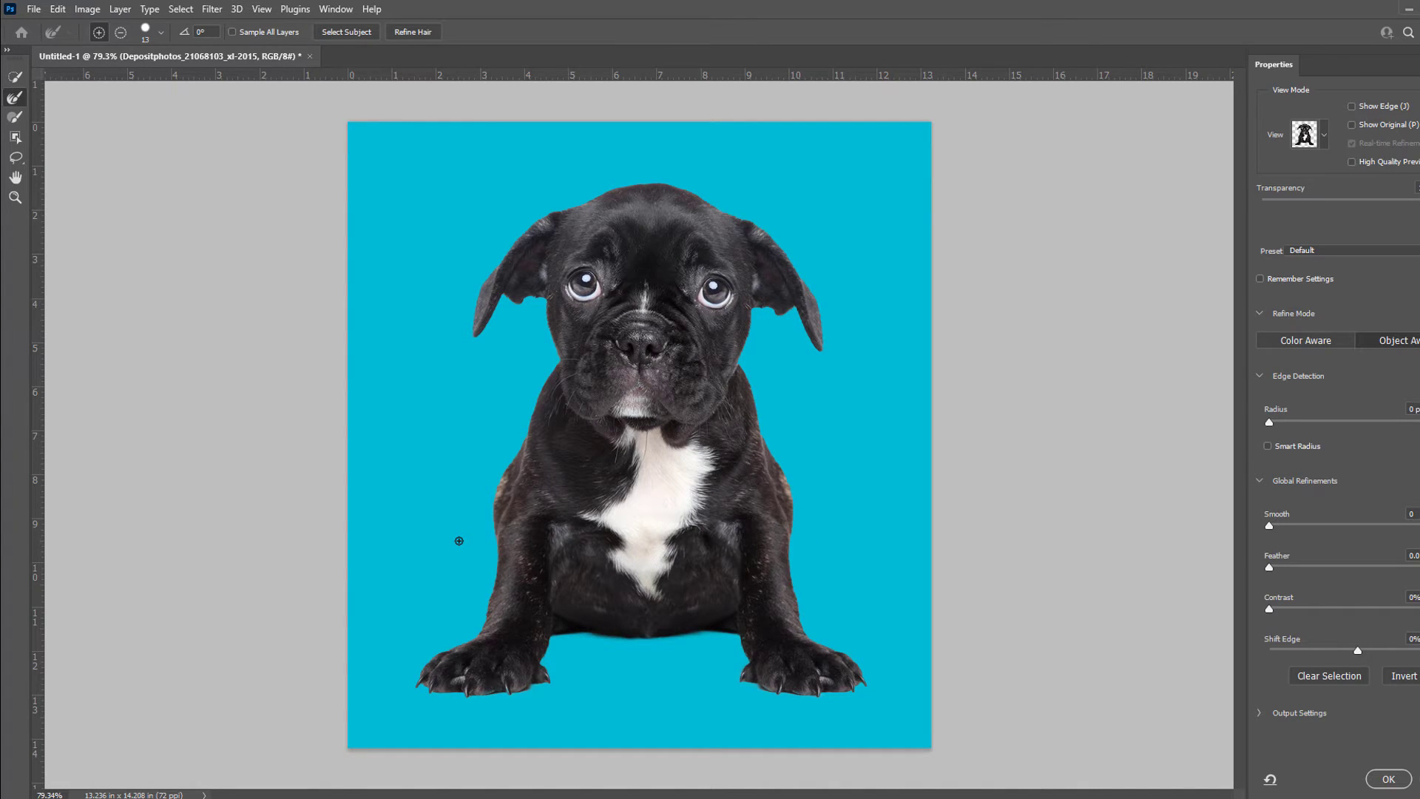
Accept the refined selection and apply it as a layer mask on the black puppy's layer.
left_click(1387, 783)
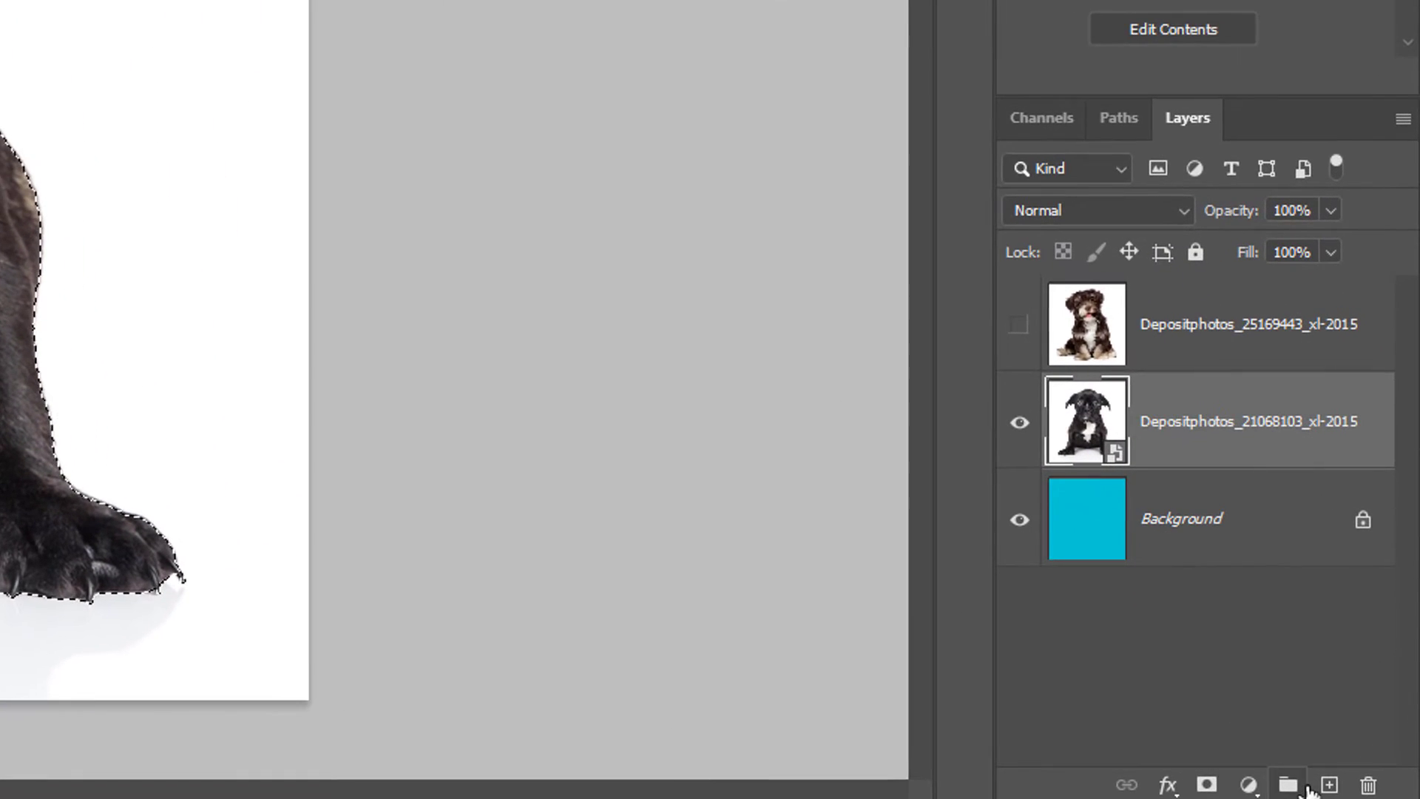
left_click(1239, 786)
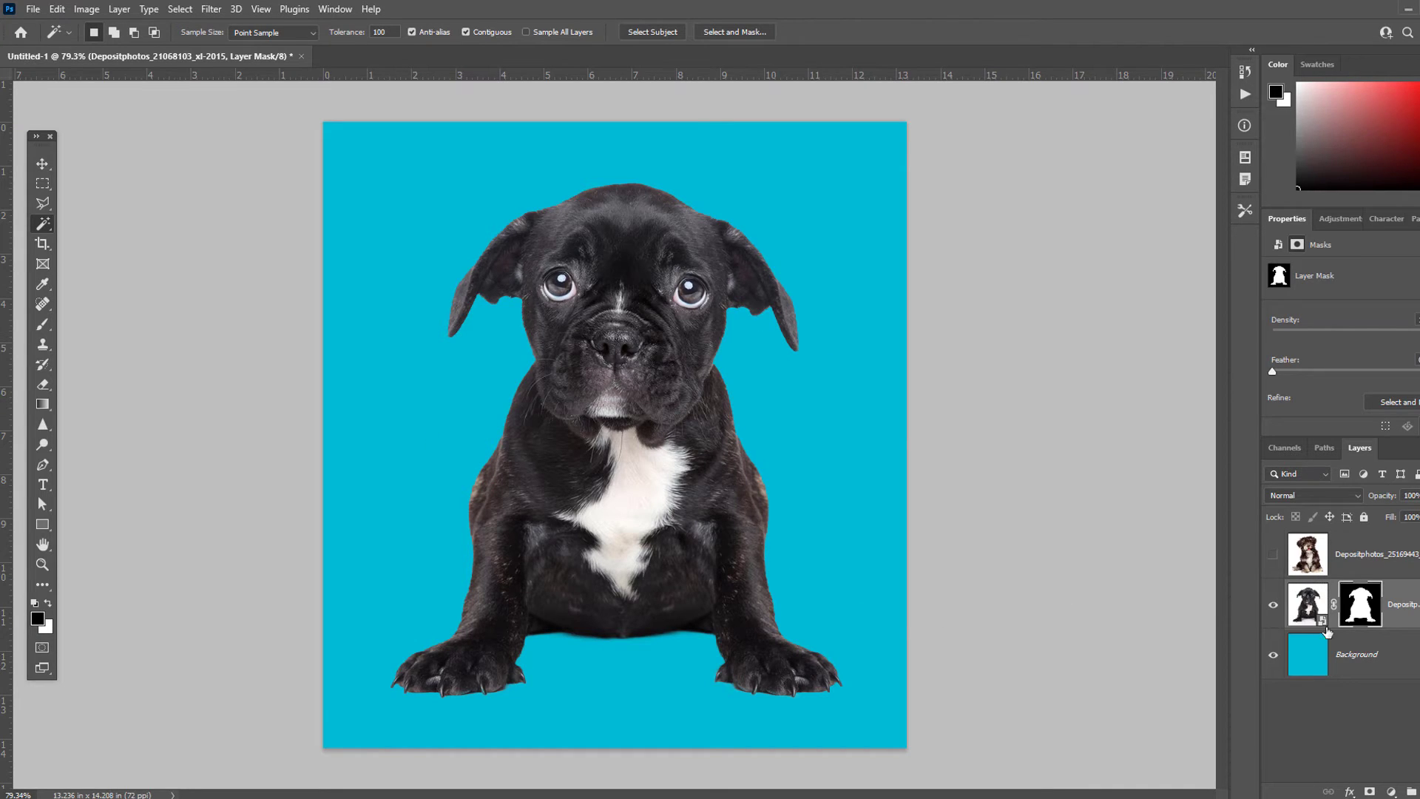
Hide the black puppy's layer, show the brown puppy's layer and clear any active selection.
left_click(1273, 605)
left_click(1272, 556)
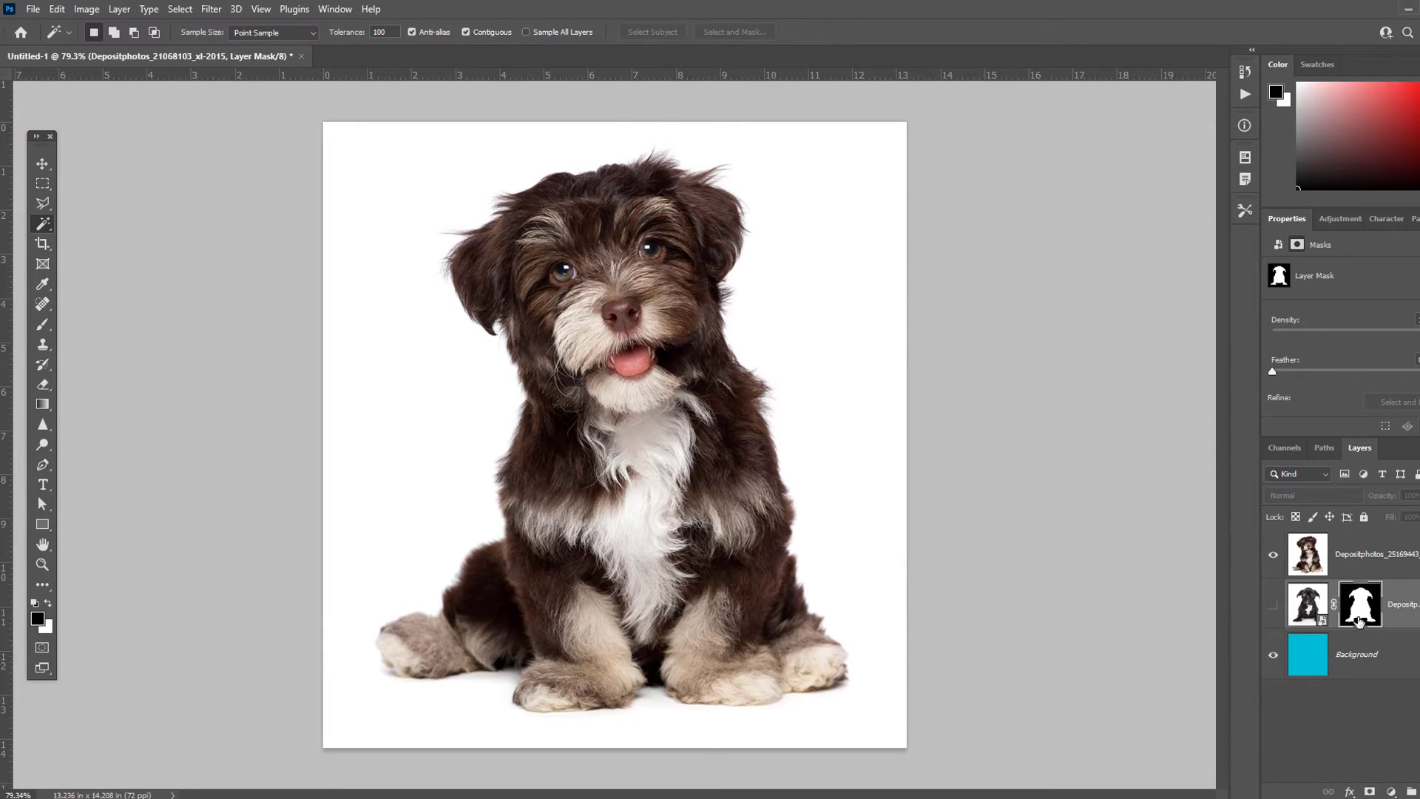
left_click(805, 227)
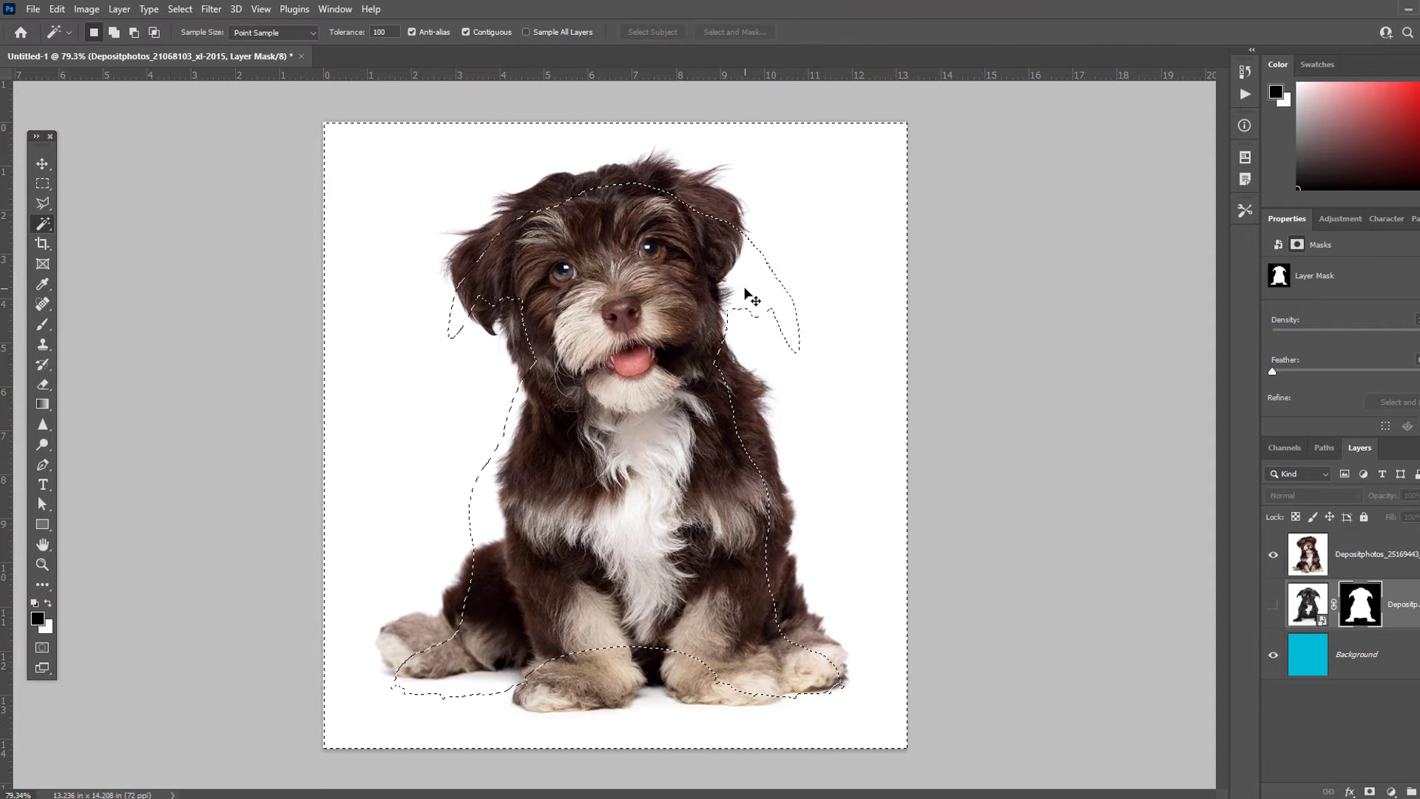
key("ctrl+d")
Select the white background on the brown puppy's layer with the Magic Wand and check the selection around the fur.
left_click(1358, 555)
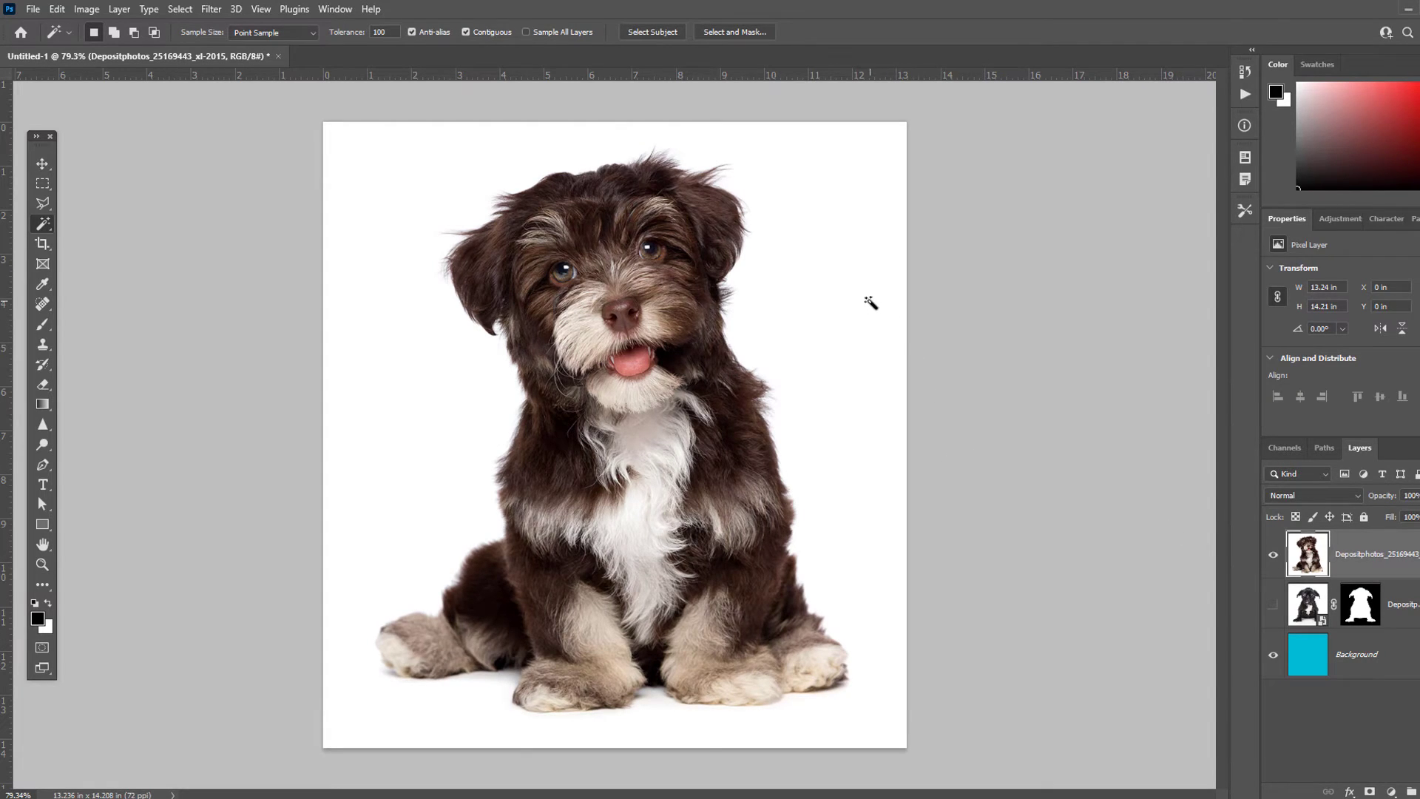
left_click(869, 296)
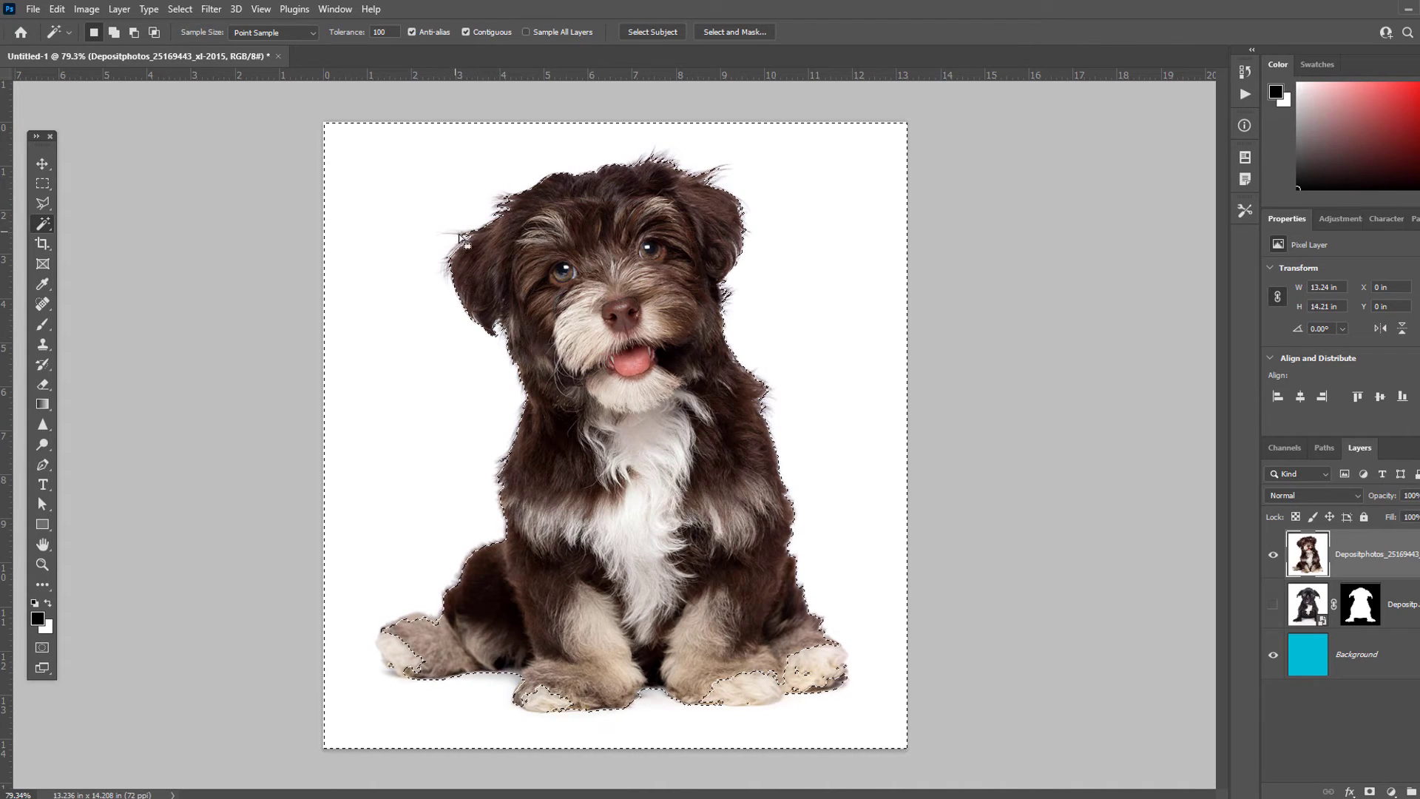
scroll(431, 242, "up", 4)
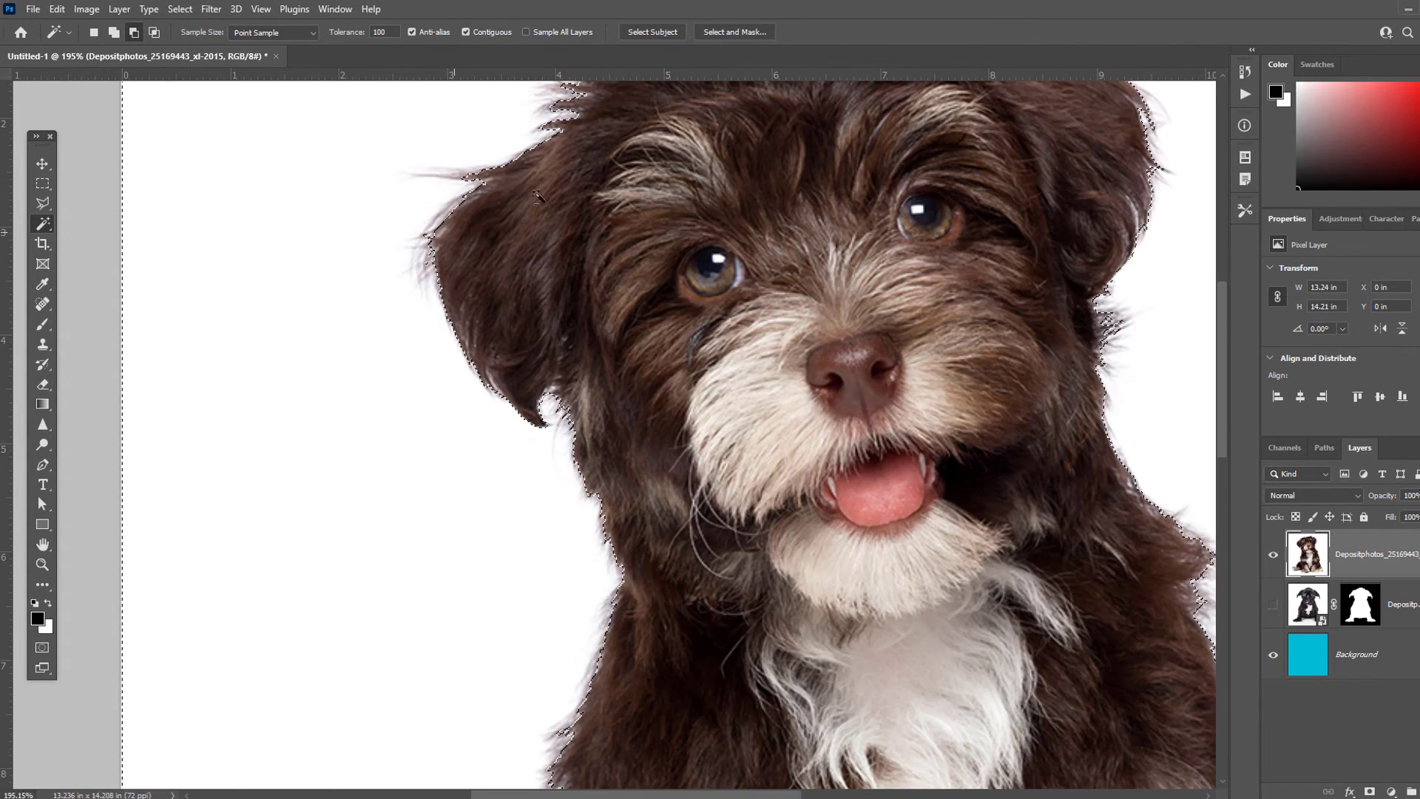
left_click_drag(579, 213, 510, 351)
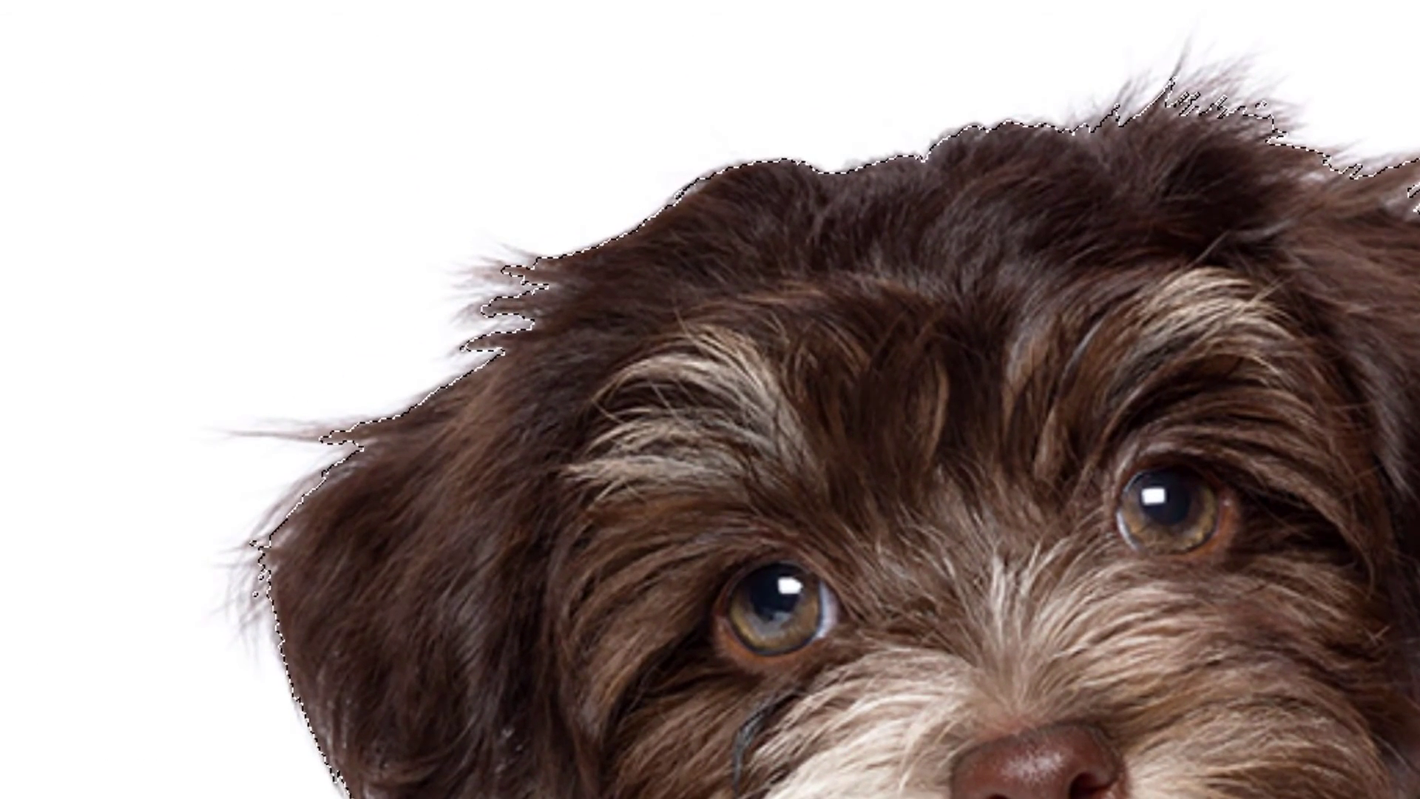
left_click_drag(1180, 777, 1184, 241)
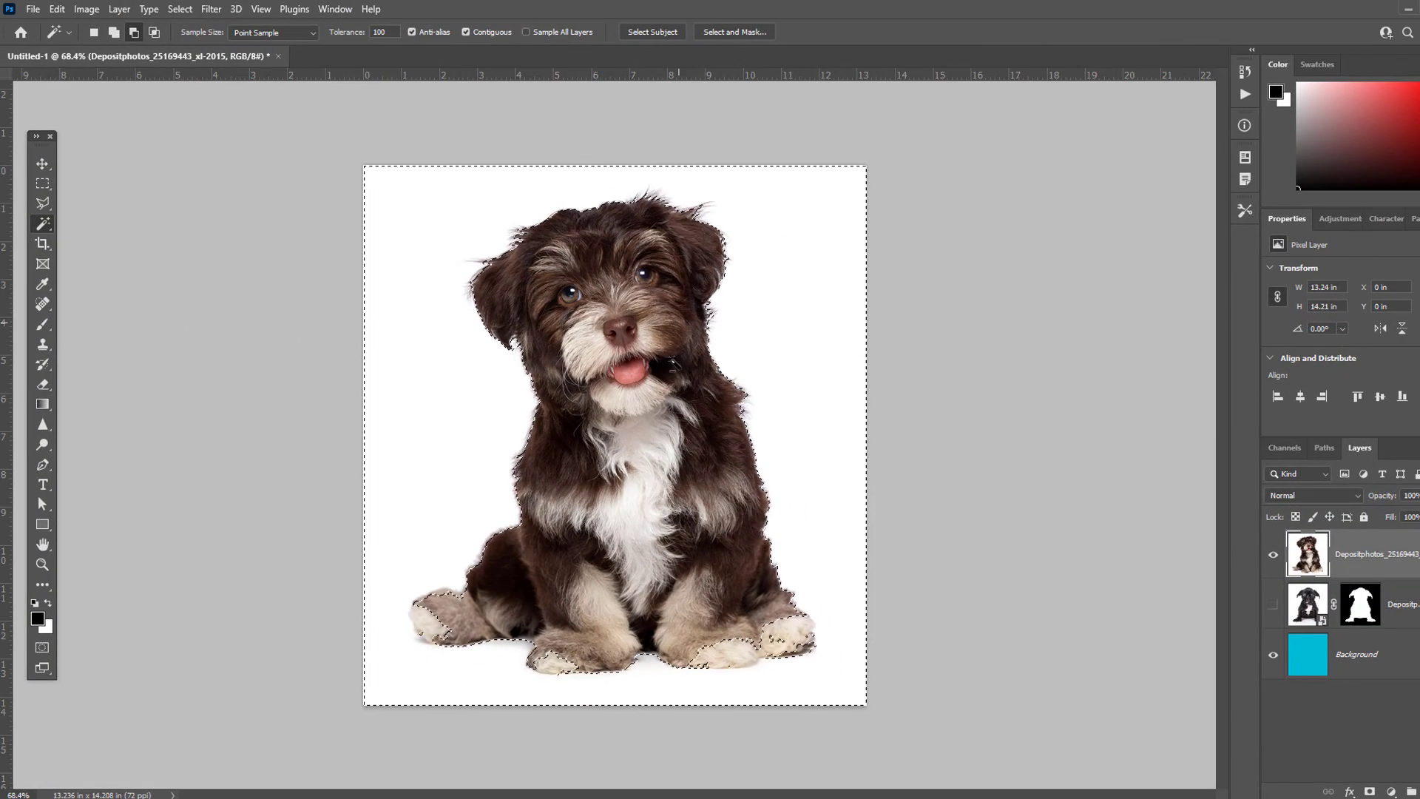
scroll(672, 361, "up", 2)
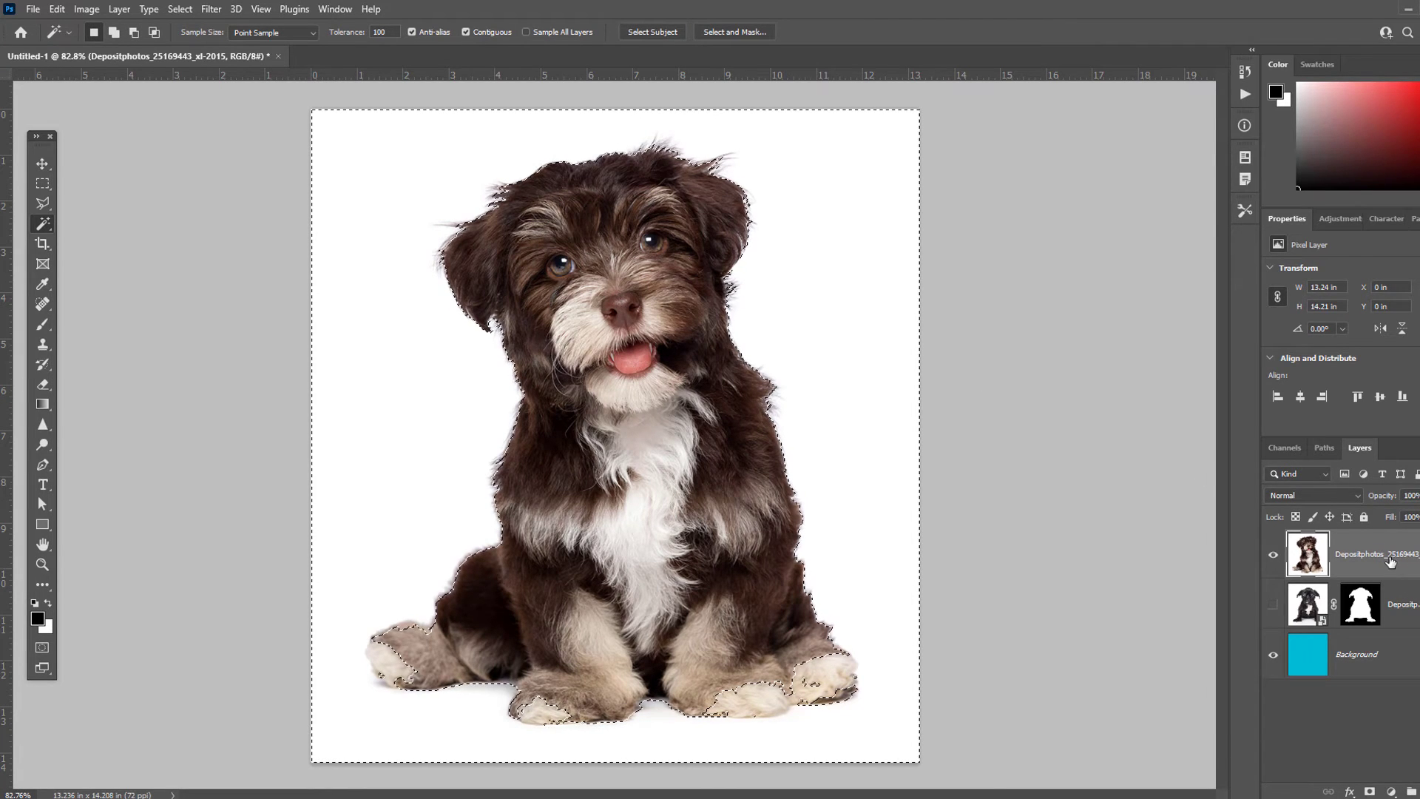
Open the background selection in Select and Mask and invert it so the brown puppy is kept.
left_click(734, 31)
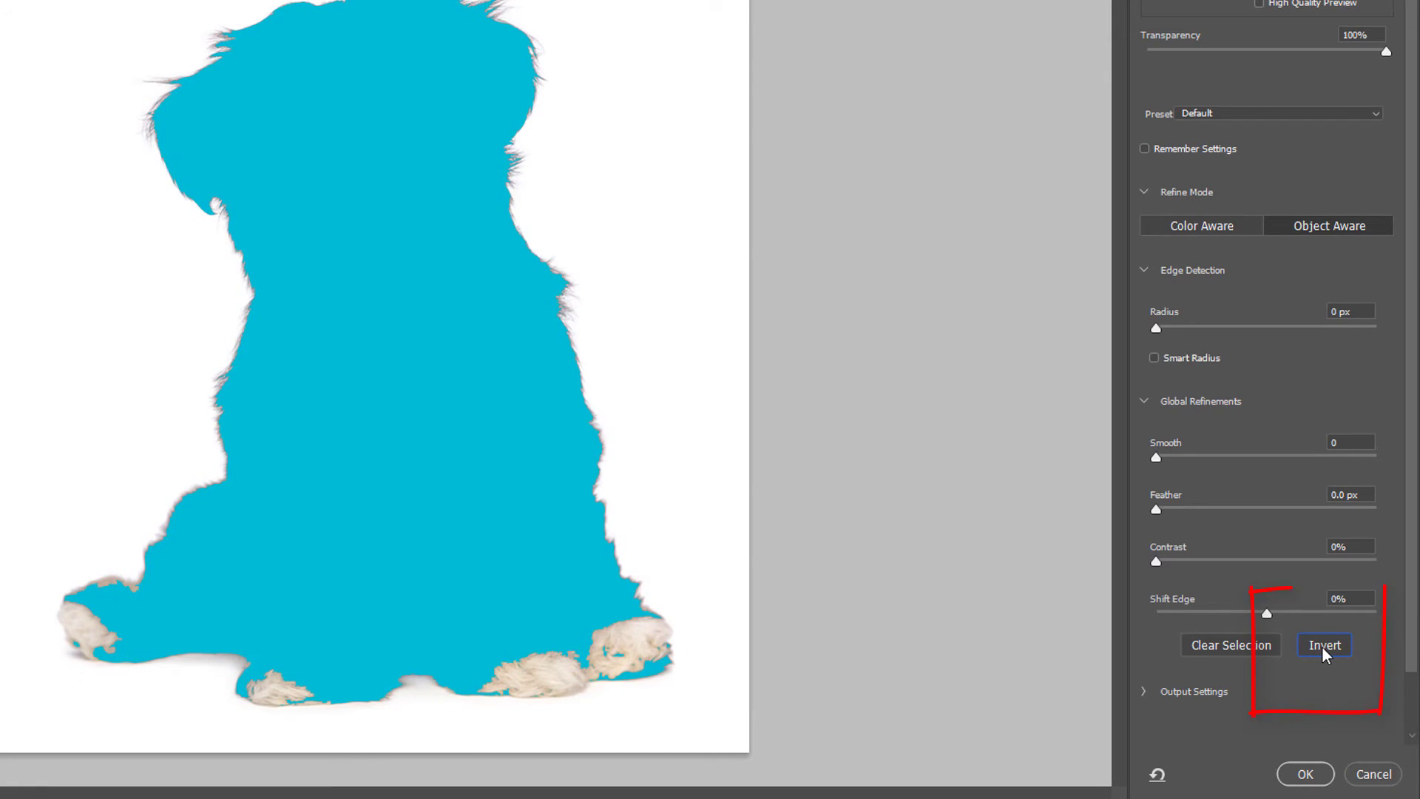
left_click(1324, 646)
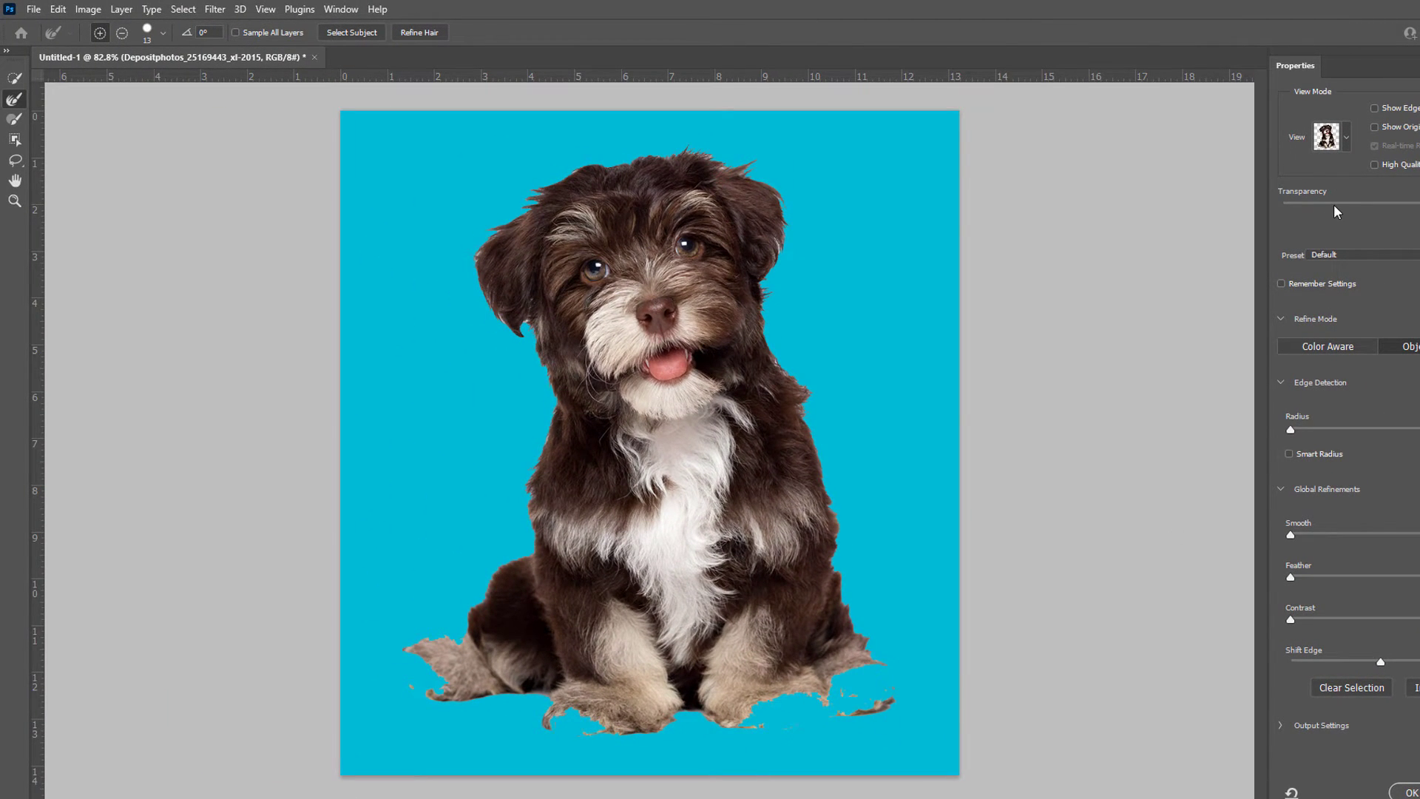
left_click_drag(1334, 205, 1419, 207)
key("Escape")
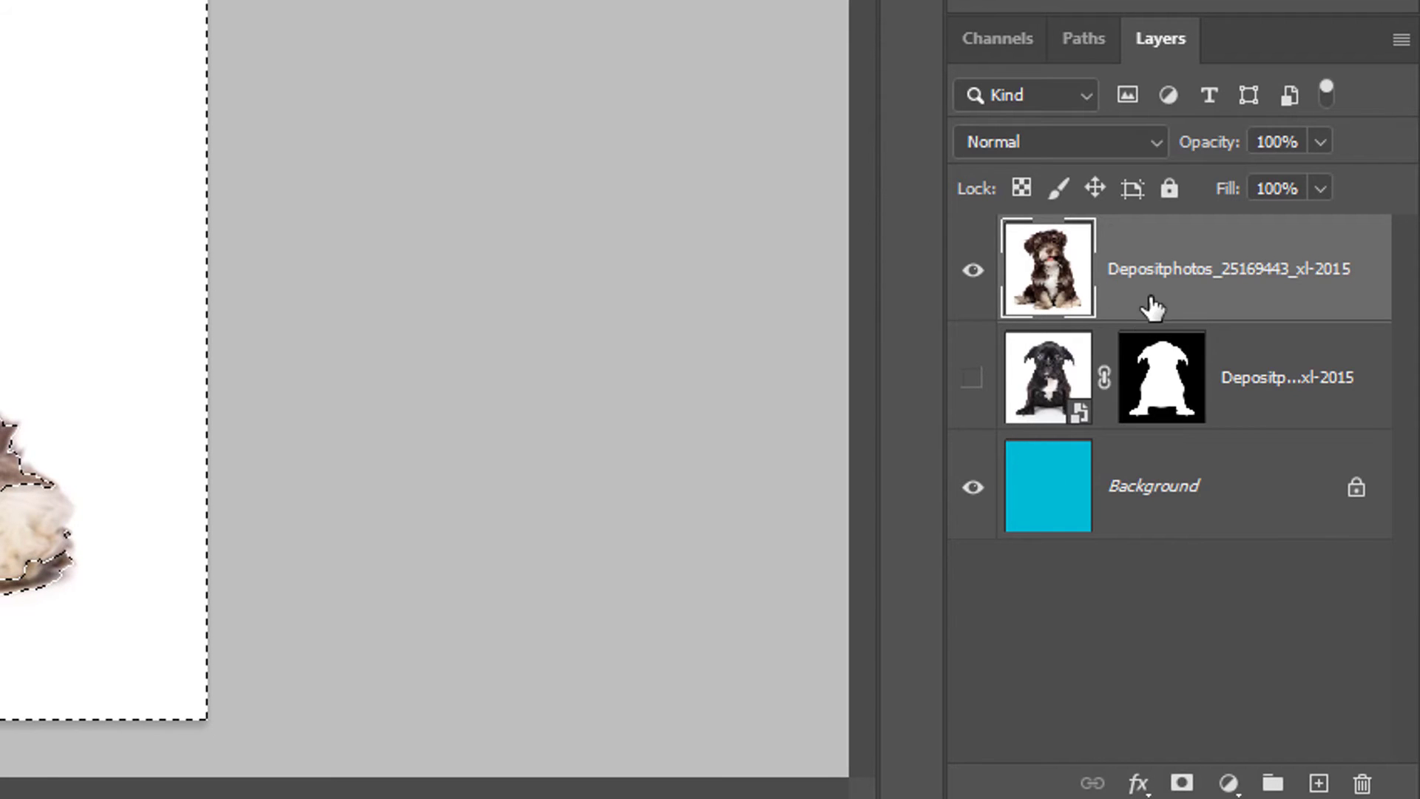
key("ctrl+alt+r")
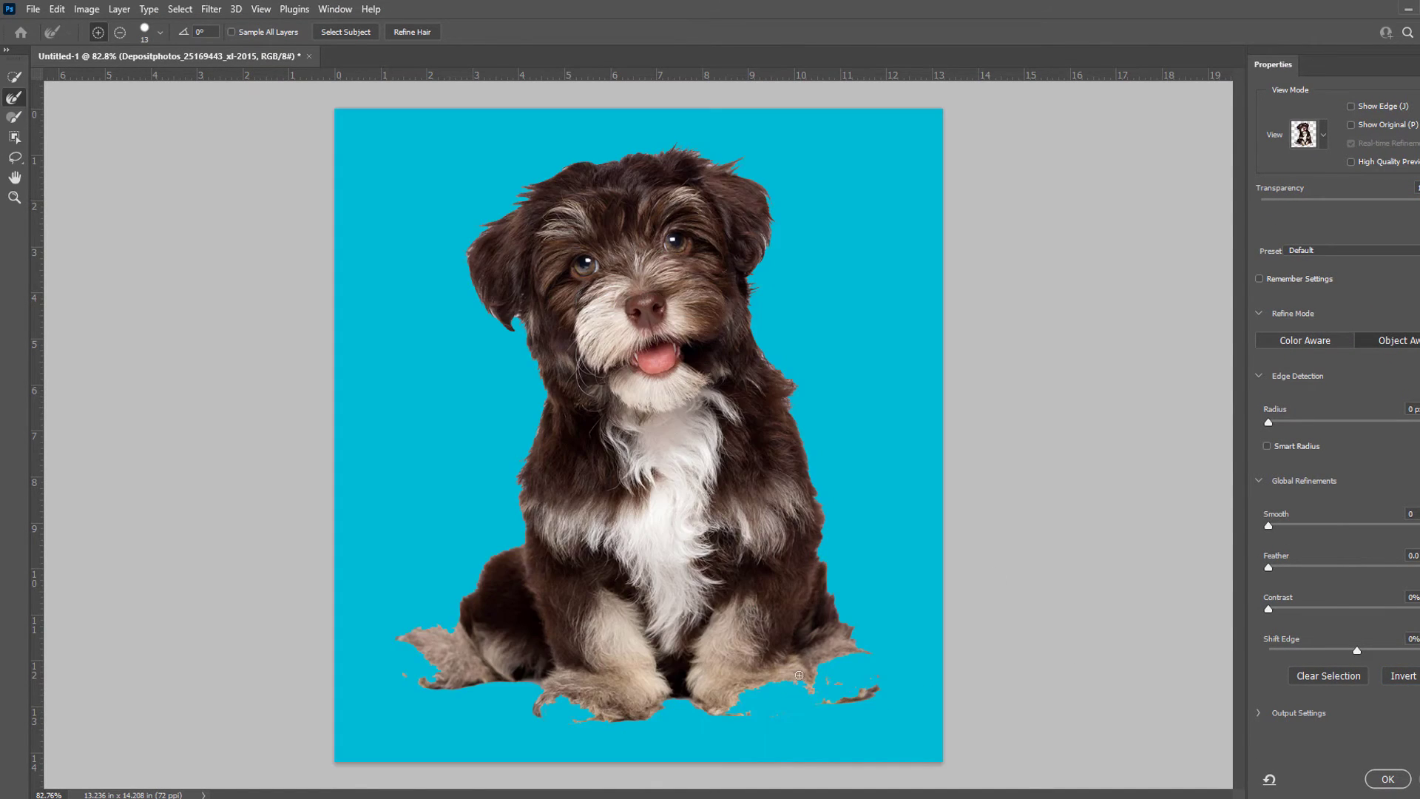
Paint the missing right-hand hind paw back into the selection with the Brush tool, enlarging the brush to 60.
scroll(799, 674, "up", 6)
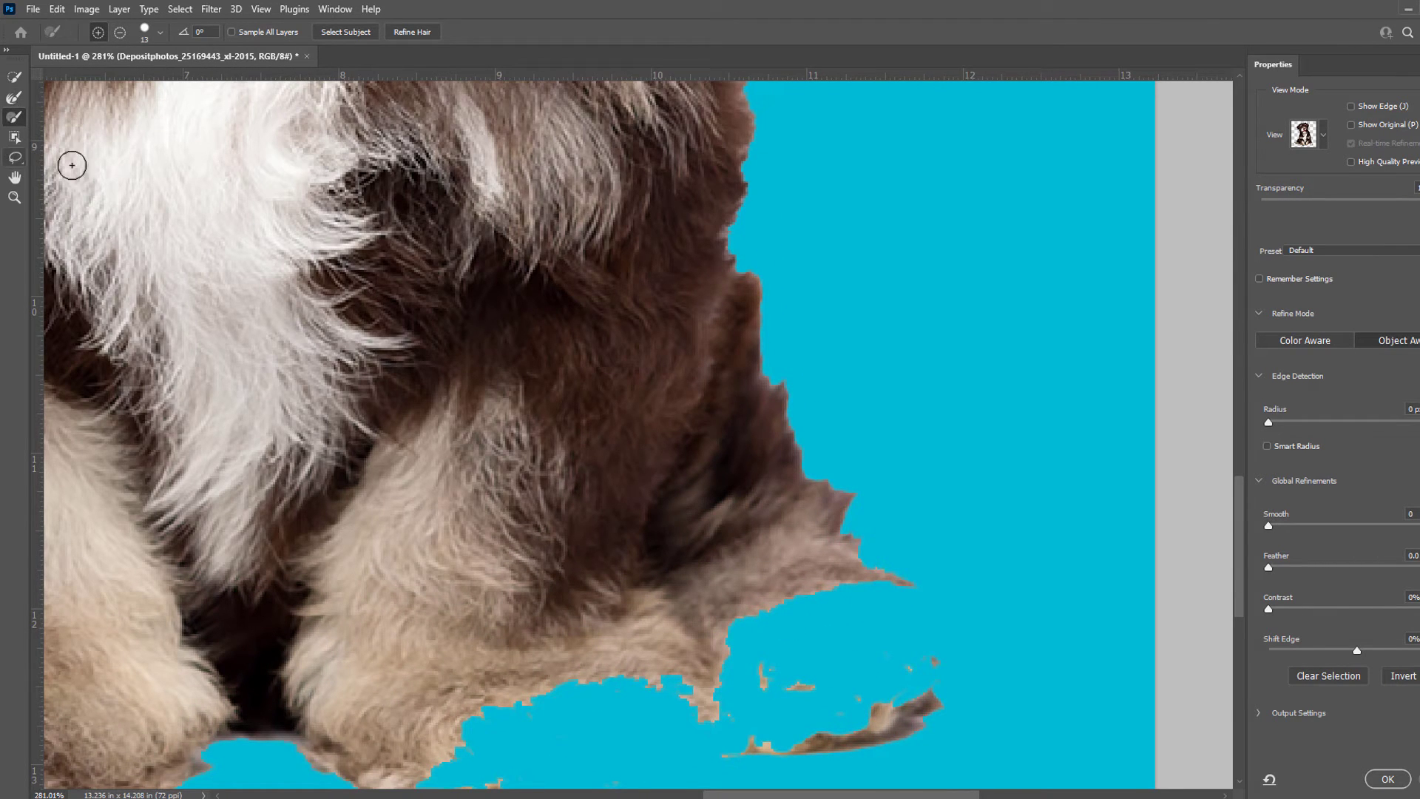
mouse_move(752, 661)
left_mouse_down()
mouse_move(789, 669)
mouse_move(777, 691)
mouse_move(751, 646)
mouse_move(796, 653)
left_mouse_up()
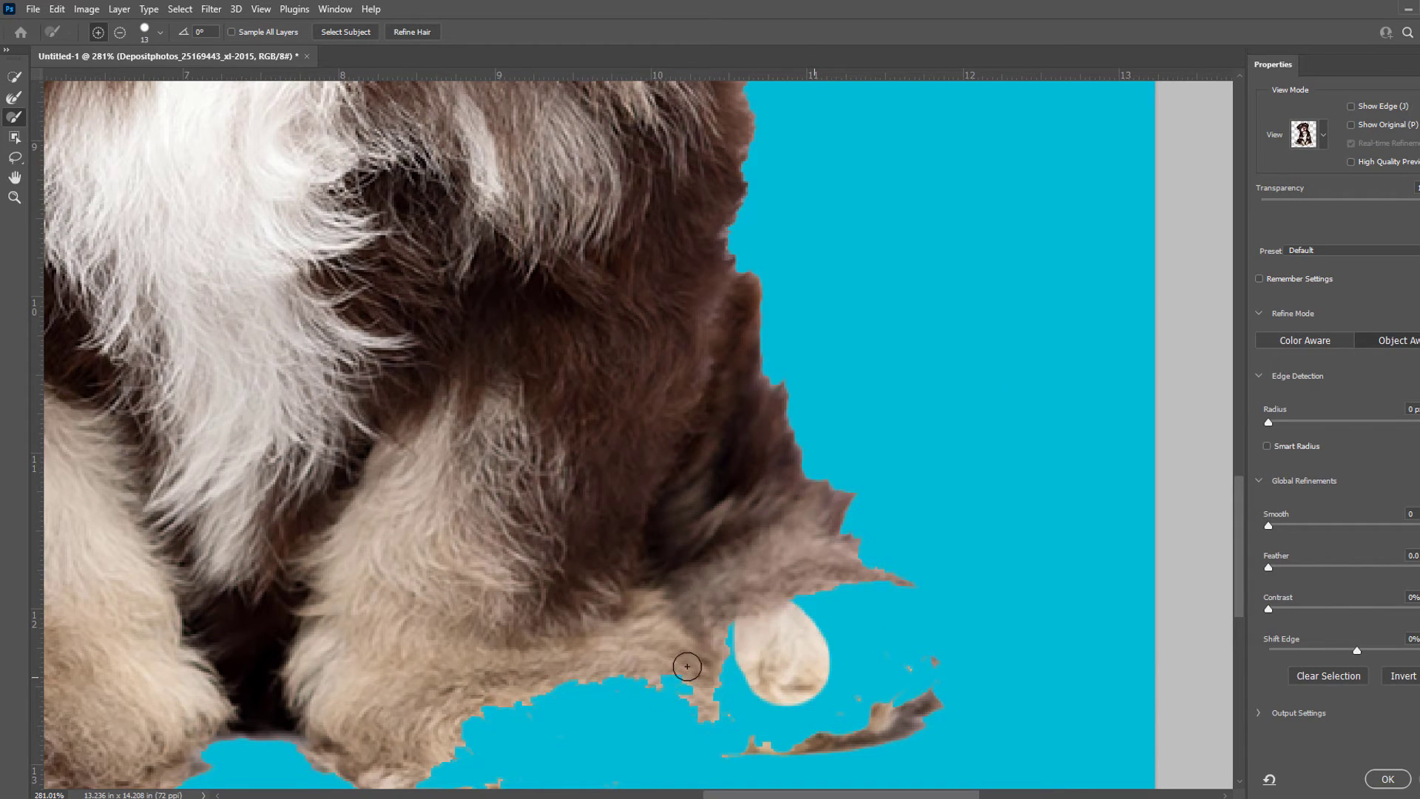
mouse_move(735, 737)
left_mouse_down()
mouse_move(808, 746)
mouse_move(911, 723)
left_mouse_up()
mouse_move(931, 632)
left_mouse_down()
mouse_move(901, 587)
mouse_move(799, 570)
left_mouse_up()
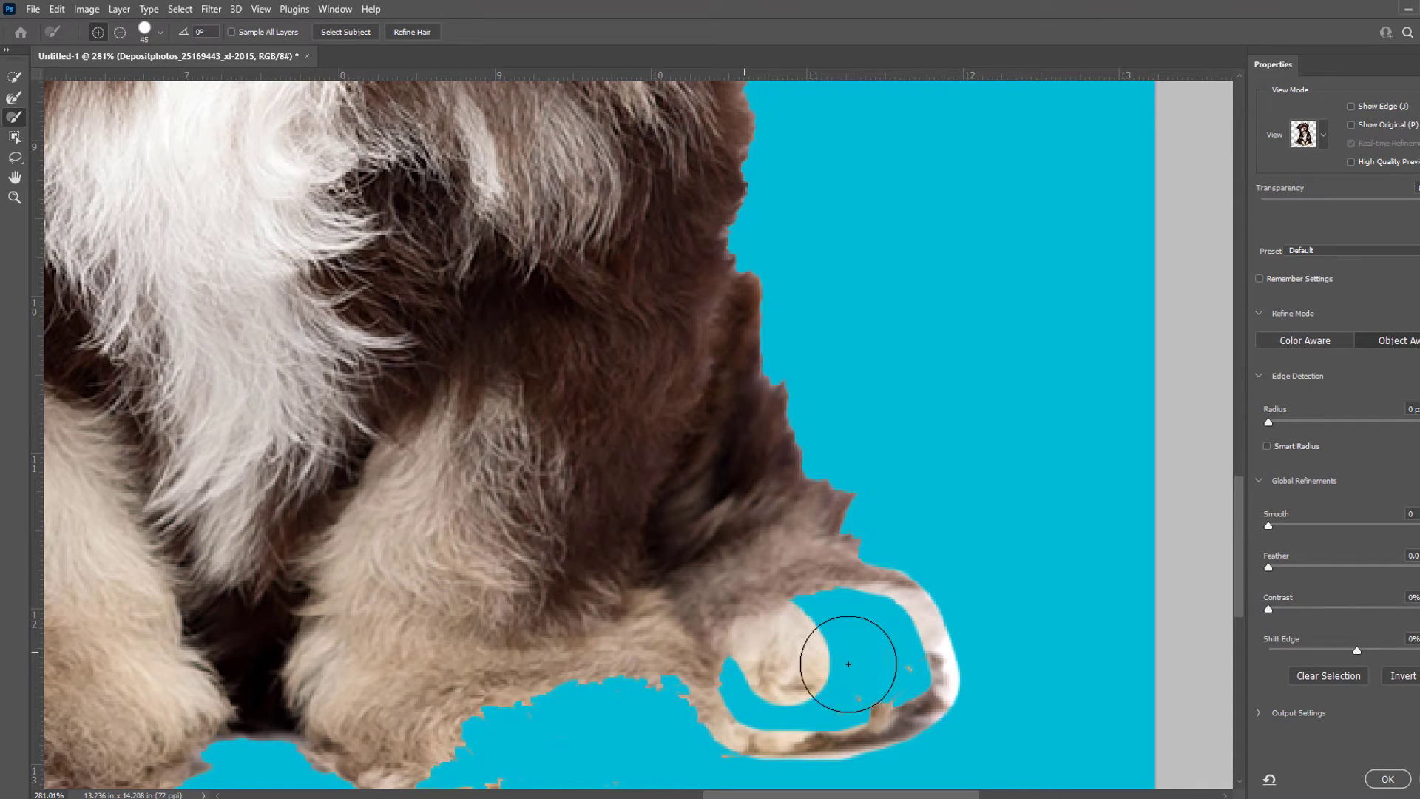
key("bracketright")
key("bracketright")
mouse_move(840, 650)
left_mouse_down()
mouse_move(787, 637)
mouse_move(737, 670)
mouse_move(813, 684)
mouse_move(866, 672)
mouse_move(872, 645)
mouse_move(842, 633)
mouse_move(808, 637)
mouse_move(825, 677)
mouse_move(897, 686)
mouse_move(909, 656)
mouse_move(802, 554)
mouse_move(716, 421)
left_mouse_up()
Brush the missing lower parts of both front paws back into the selection.
mouse_move(661, 667)
left_mouse_down()
mouse_move(717, 646)
mouse_move(692, 631)
mouse_move(586, 629)
mouse_move(507, 651)
mouse_move(397, 720)
mouse_move(432, 683)
mouse_move(425, 642)
mouse_move(682, 399)
mouse_move(706, 487)
mouse_move(692, 507)
mouse_move(616, 504)
mouse_move(572, 495)
mouse_move(551, 463)
left_mouse_up()
mouse_move(468, 439)
left_mouse_down()
mouse_move(416, 477)
mouse_move(303, 502)
mouse_move(234, 495)
mouse_move(116, 446)
left_mouse_up()
mouse_move(754, 474)
left_mouse_down()
mouse_move(784, 404)
mouse_move(847, 372)
mouse_move(870, 393)
mouse_move(768, 473)
mouse_move(768, 498)
mouse_move(785, 507)
mouse_move(778, 468)
mouse_move(838, 502)
mouse_move(851, 479)
mouse_move(972, 449)
mouse_move(906, 496)
mouse_move(825, 496)
mouse_move(932, 487)
left_mouse_up()
left_click_drag(473, 418, 1098, 407)
mouse_move(841, 499)
left_mouse_down()
mouse_move(652, 511)
mouse_move(710, 455)
left_mouse_up()
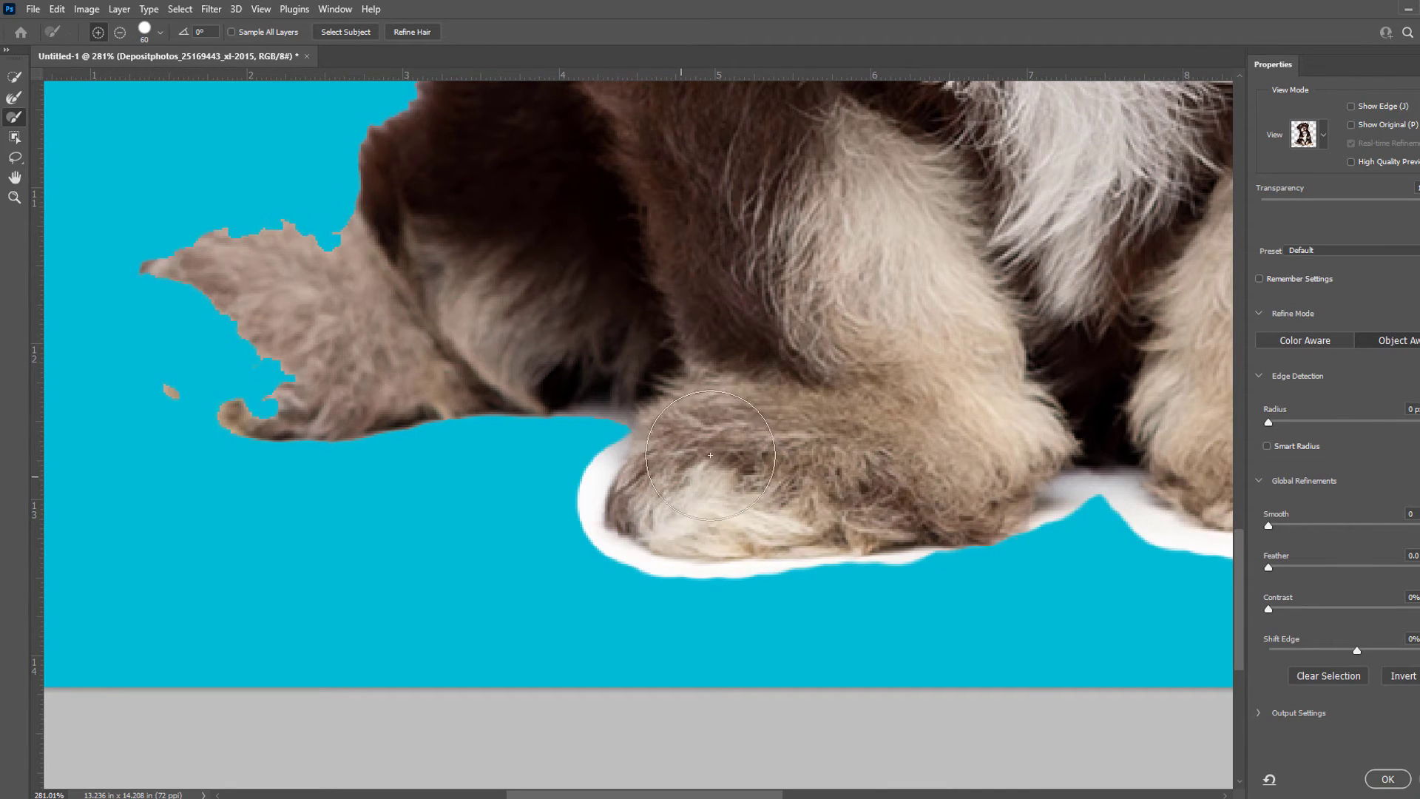
Brush the left-hand hind paw and the outer edge of its haunch back into the selection.
mouse_move(663, 398)
left_mouse_down()
mouse_move(577, 355)
mouse_move(291, 393)
mouse_move(243, 386)
mouse_move(192, 362)
mouse_move(166, 307)
mouse_move(181, 275)
mouse_move(357, 266)
mouse_move(396, 238)
mouse_move(392, 266)
mouse_move(193, 315)
mouse_move(177, 364)
mouse_move(279, 374)
left_mouse_up()
key("space")
mouse_move(548, 195)
left_mouse_down()
mouse_move(498, 330)
mouse_move(517, 475)
mouse_move(371, 500)
mouse_move(406, 418)
mouse_move(475, 333)
mouse_move(564, 286)
mouse_move(403, 484)
left_mouse_up()
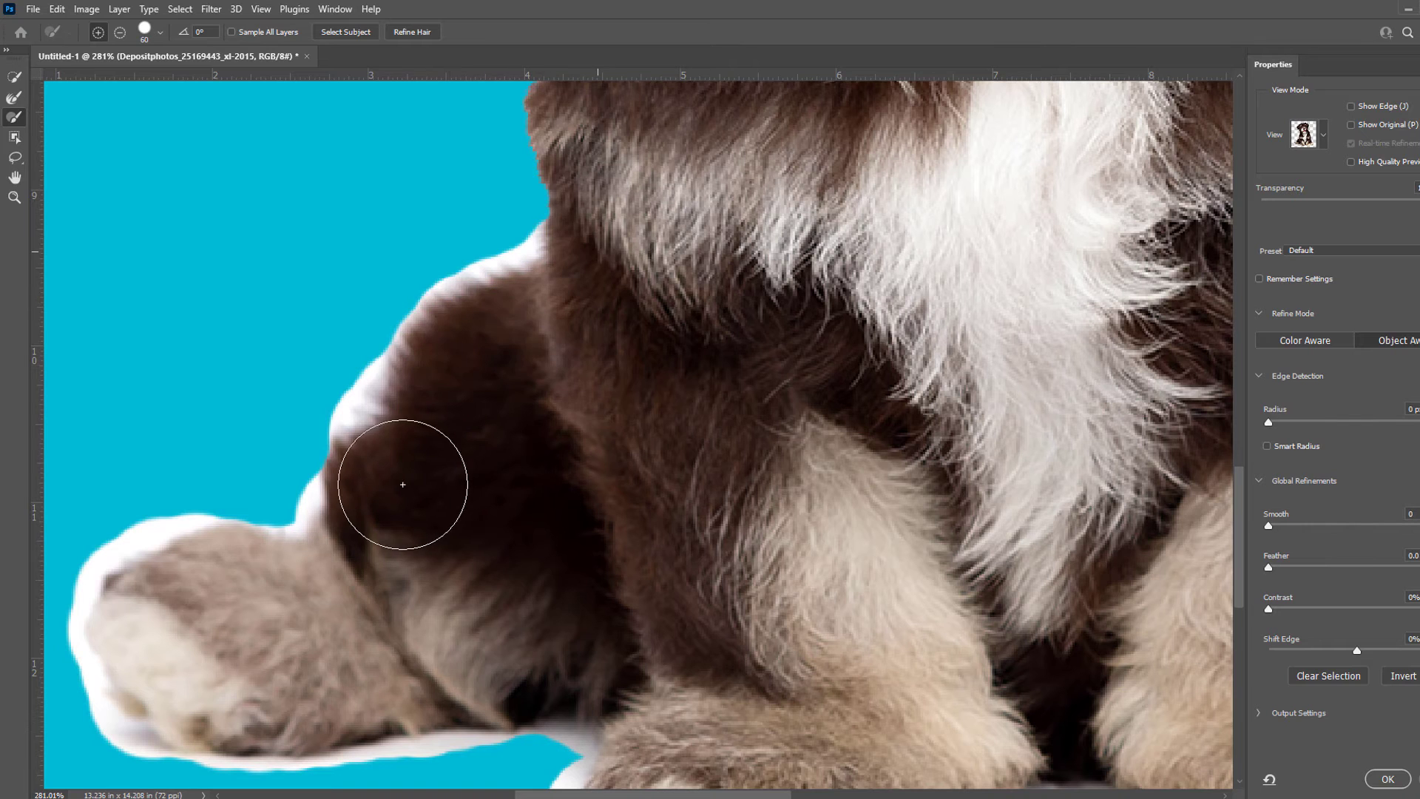
Brush in the fur edge up the left-hand side of the body, from the haunch past the shoulder.
key("space")
left_click_drag(657, 215, 602, 482)
mouse_move(539, 540)
left_mouse_down()
mouse_move(507, 491)
mouse_move(545, 238)
mouse_move(579, 160)
mouse_move(491, 294)
mouse_move(542, 364)
mouse_move(513, 439)
left_mouse_up()
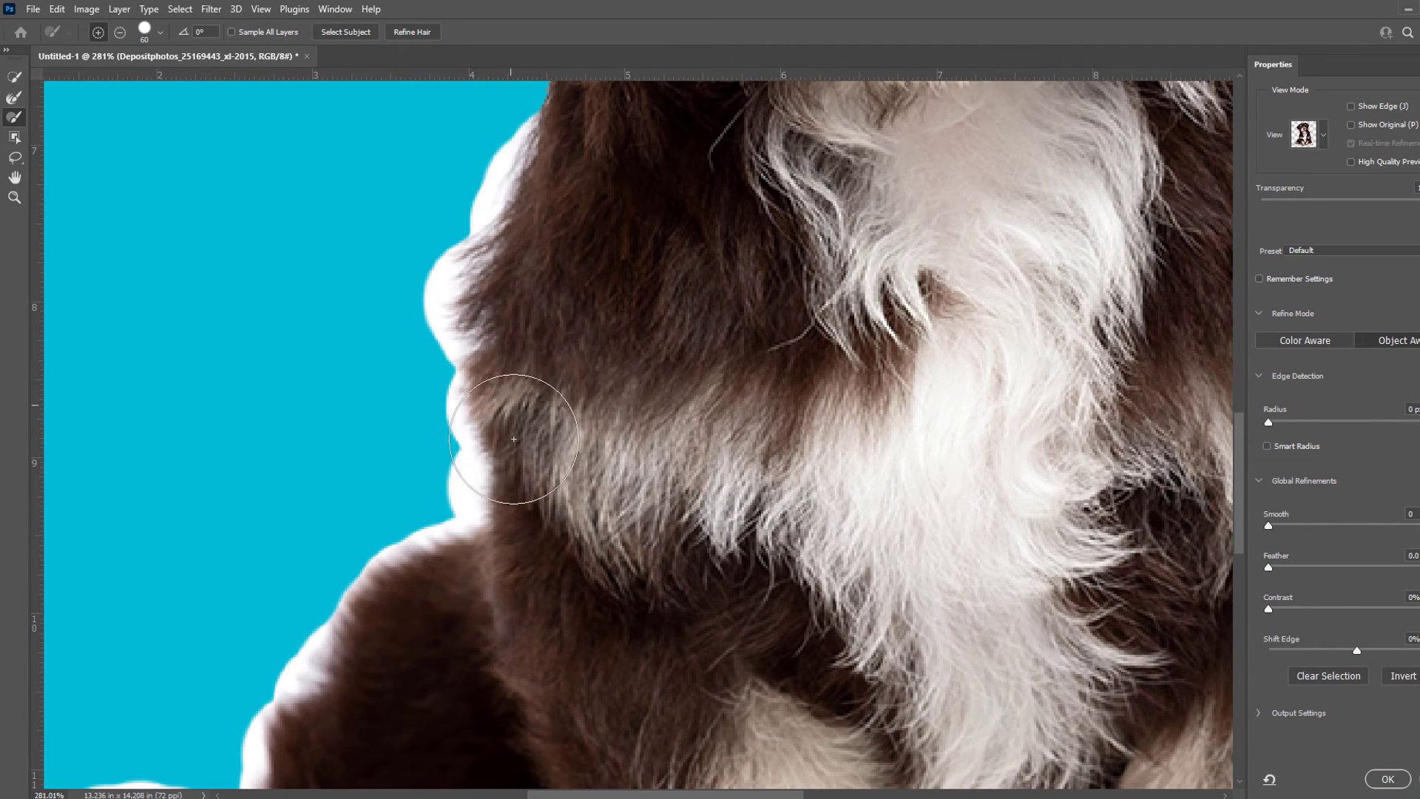
key("space")
left_click_drag(651, 282, 558, 478)
left_click_drag(570, 273, 625, 583)
mouse_move(512, 560)
left_mouse_down()
mouse_move(518, 381)
mouse_move(472, 275)
mouse_move(473, 336)
mouse_move(501, 392)
mouse_move(428, 229)
mouse_move(349, 215)
mouse_move(454, 180)
mouse_move(483, 422)
left_mouse_up()
Brush in the loose fur around the head and ears and down the right-hand side to the hind paw.
key("space")
mouse_move(334, 444)
left_mouse_down()
mouse_move(292, 339)
mouse_move(282, 290)
mouse_move(320, 213)
mouse_move(261, 246)
mouse_move(246, 288)
mouse_move(259, 306)
mouse_move(323, 251)
mouse_move(435, 200)
mouse_move(334, 420)
mouse_move(255, 380)
mouse_move(332, 328)
mouse_move(366, 273)
mouse_move(498, 197)
mouse_move(882, 136)
mouse_move(1070, 186)
mouse_move(1158, 187)
mouse_move(1118, 170)
mouse_move(1093, 174)
mouse_move(1063, 222)
mouse_move(1142, 304)
mouse_move(1154, 428)
mouse_move(1084, 598)
left_mouse_up()
key("space")
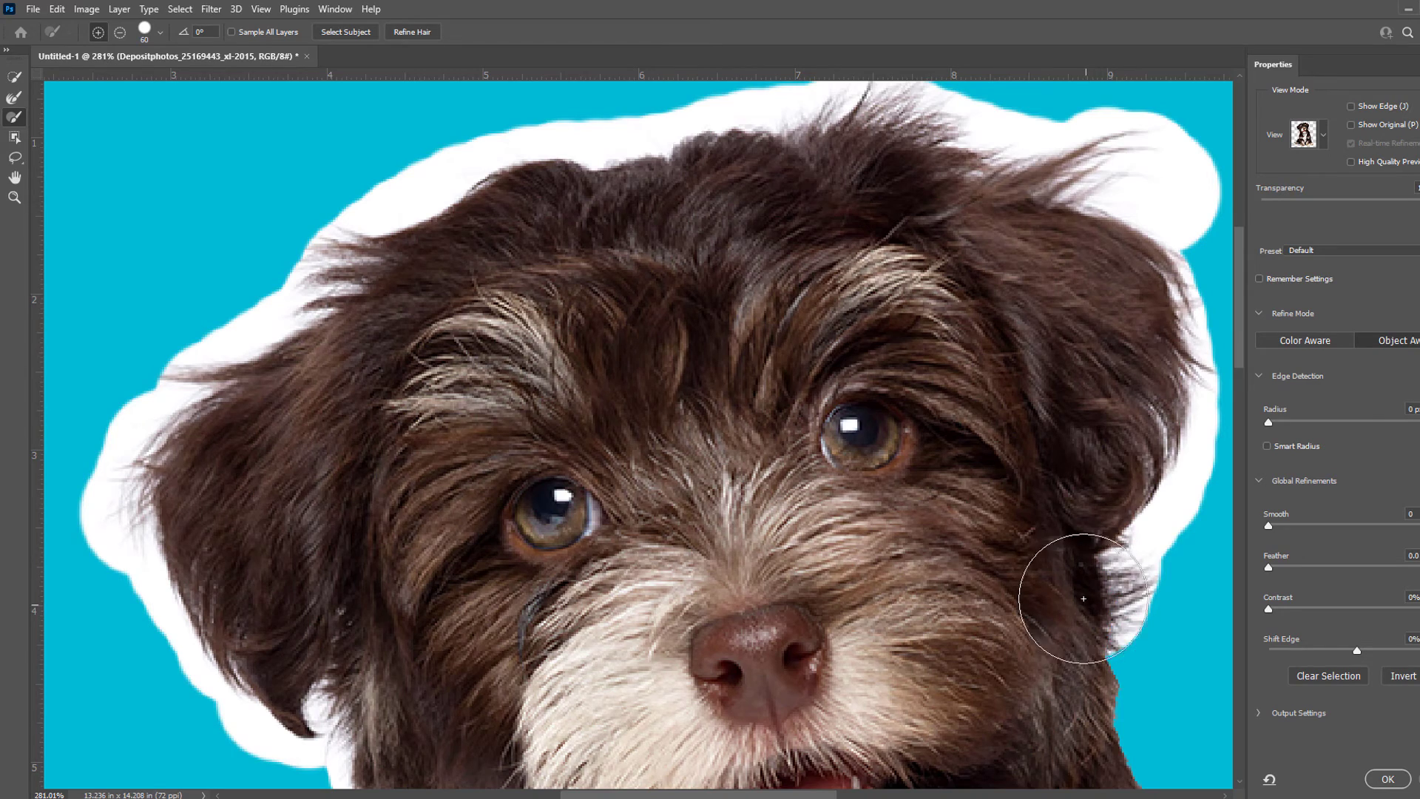
mouse_move(1141, 649)
left_mouse_down()
mouse_move(923, 438)
mouse_move(910, 528)
mouse_move(947, 616)
mouse_move(1025, 721)
mouse_move(993, 708)
mouse_move(865, 330)
mouse_move(943, 415)
mouse_move(943, 357)
mouse_move(907, 388)
mouse_move(940, 555)
mouse_move(1008, 748)
mouse_move(762, 242)
mouse_move(842, 322)
mouse_move(857, 511)
mouse_move(936, 750)
left_mouse_up()
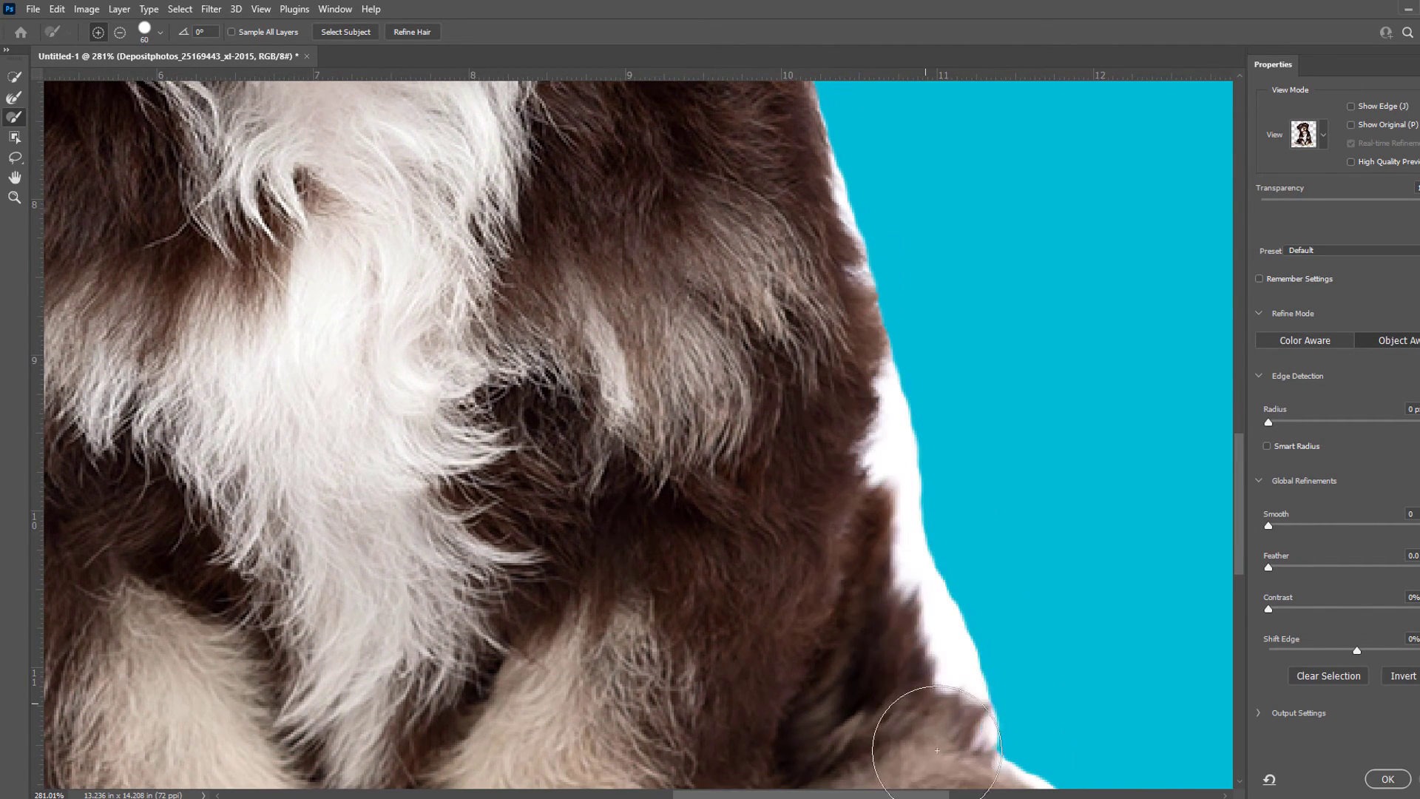
left_click_drag(835, 649, 669, 276)
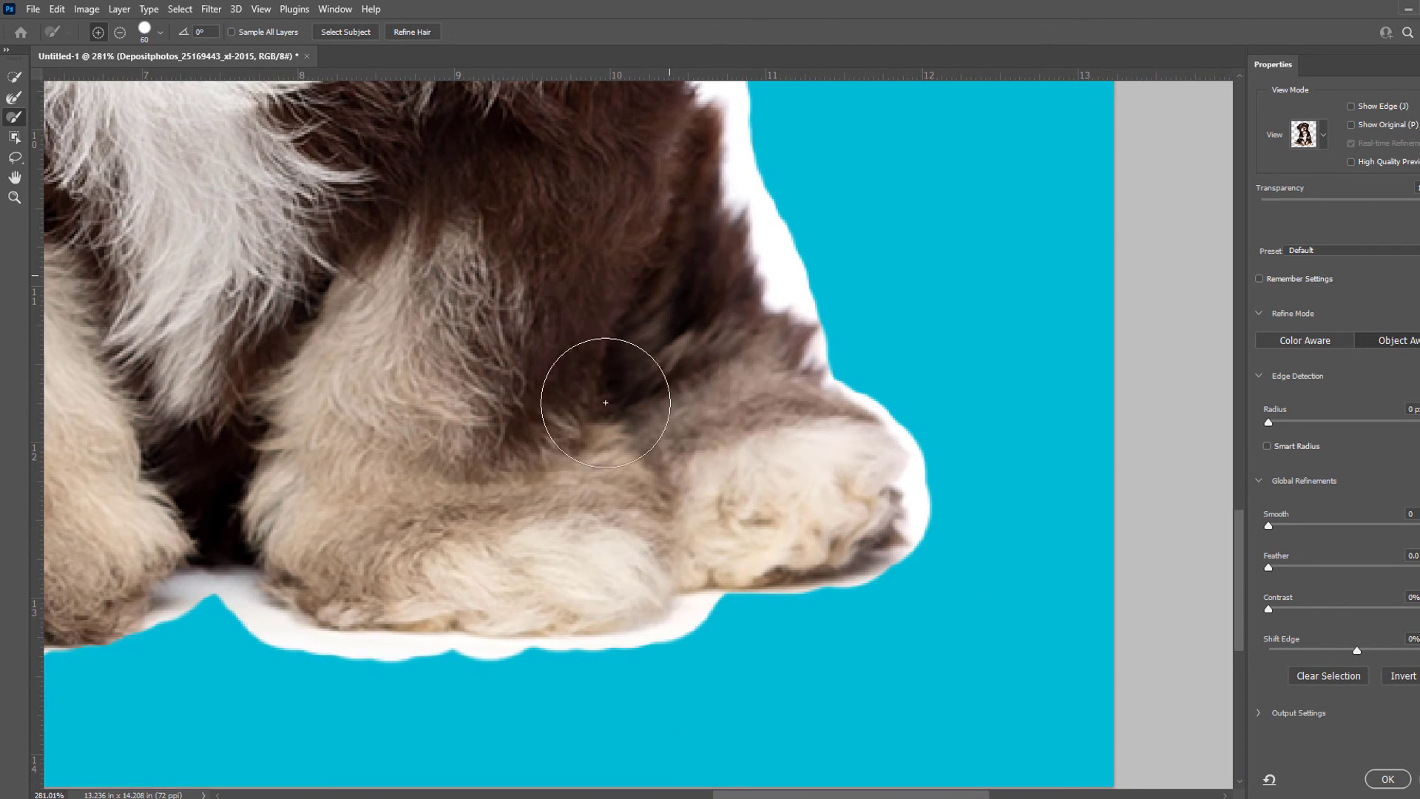
Try the Refine Edge Brush at size 35 on the fur beside the left-hand shoulder, and subtract those strokes again.
scroll(449, 436, "down", 3)
scroll(449, 437, "down", 2)
scroll(276, 184, "down", 2)
left_click_drag(276, 184, 513, 391)
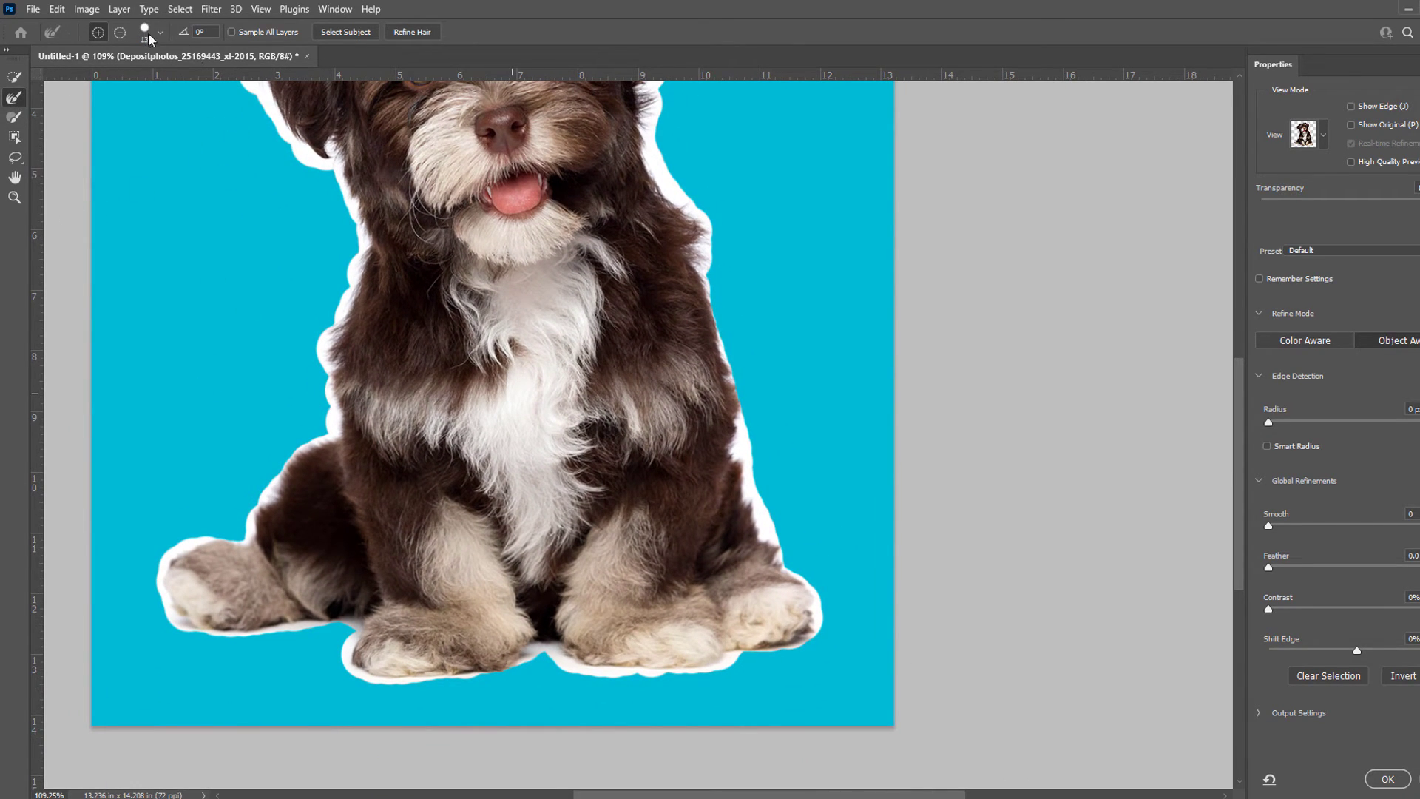
scroll(304, 387, "up", 6)
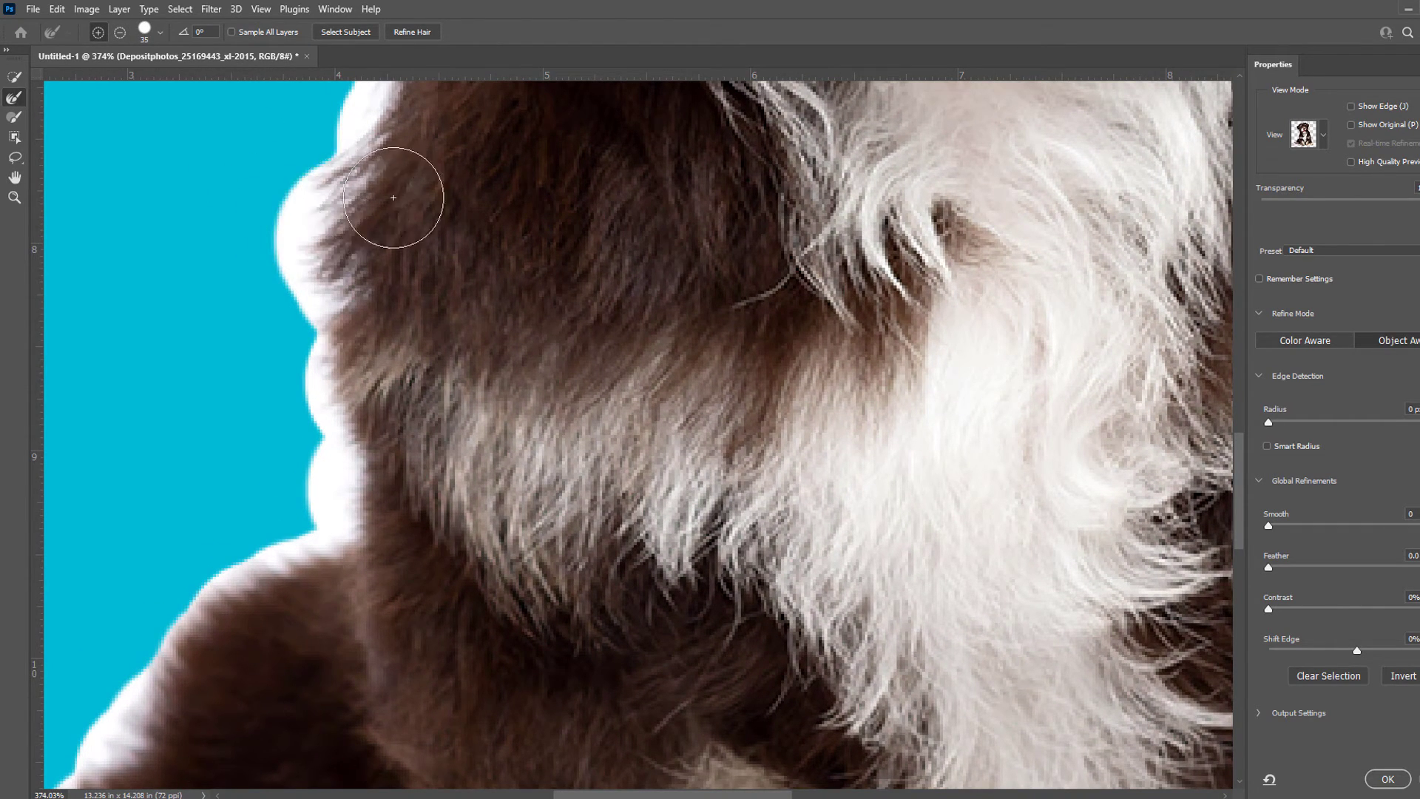
left_click_drag(500, 180, 504, 327)
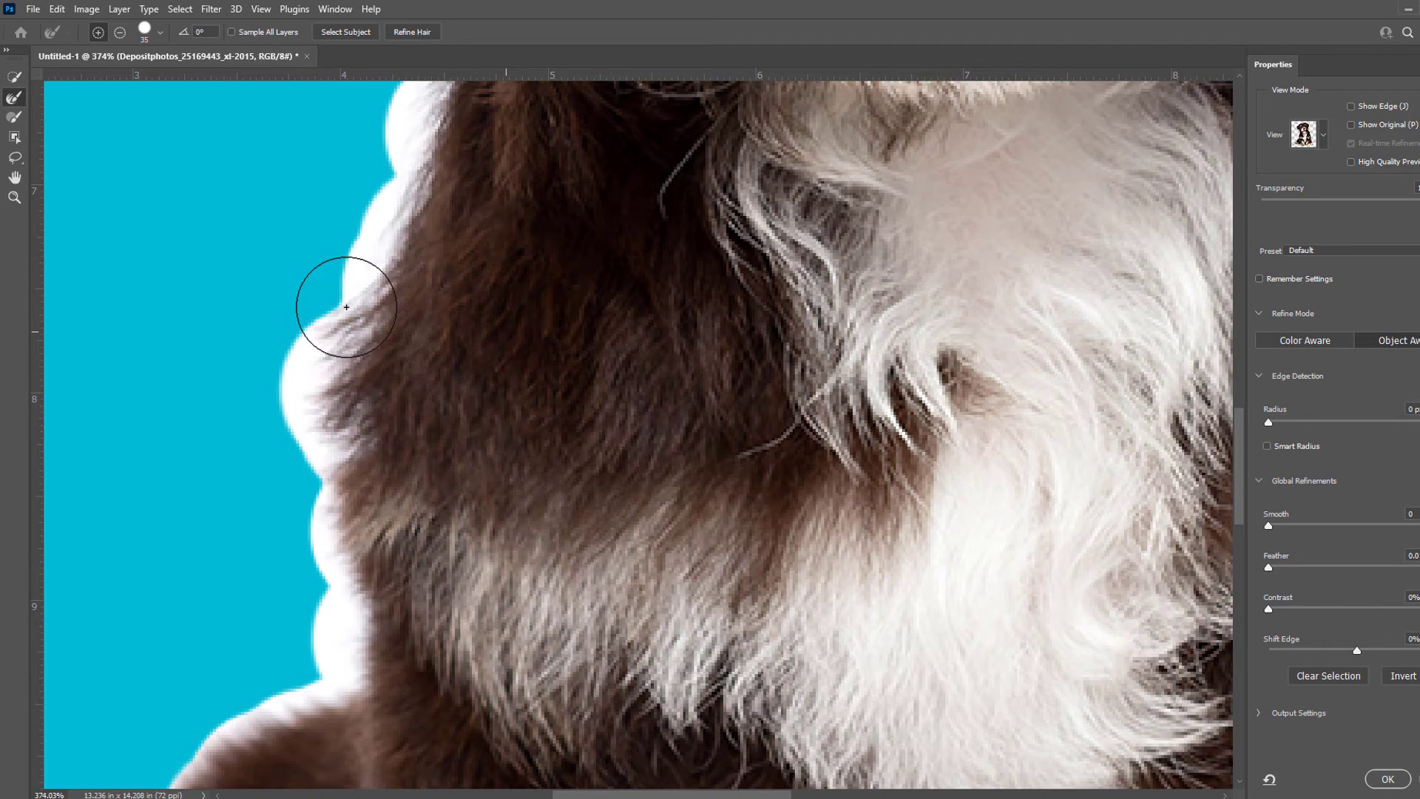
left_click_drag(361, 286, 328, 390)
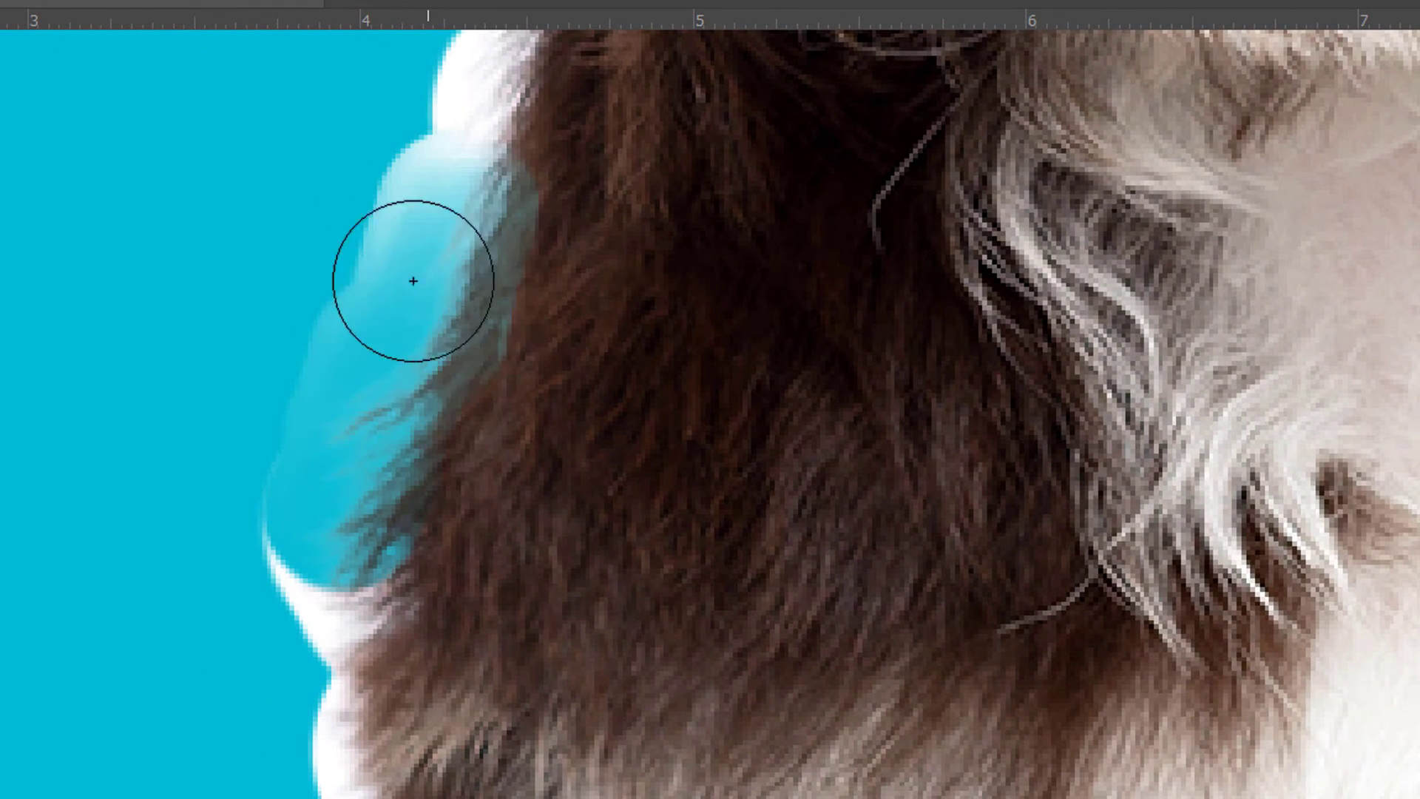
mouse_move(384, 222)
left_mouse_down()
mouse_move(275, 425)
mouse_move(267, 476)
left_mouse_up()
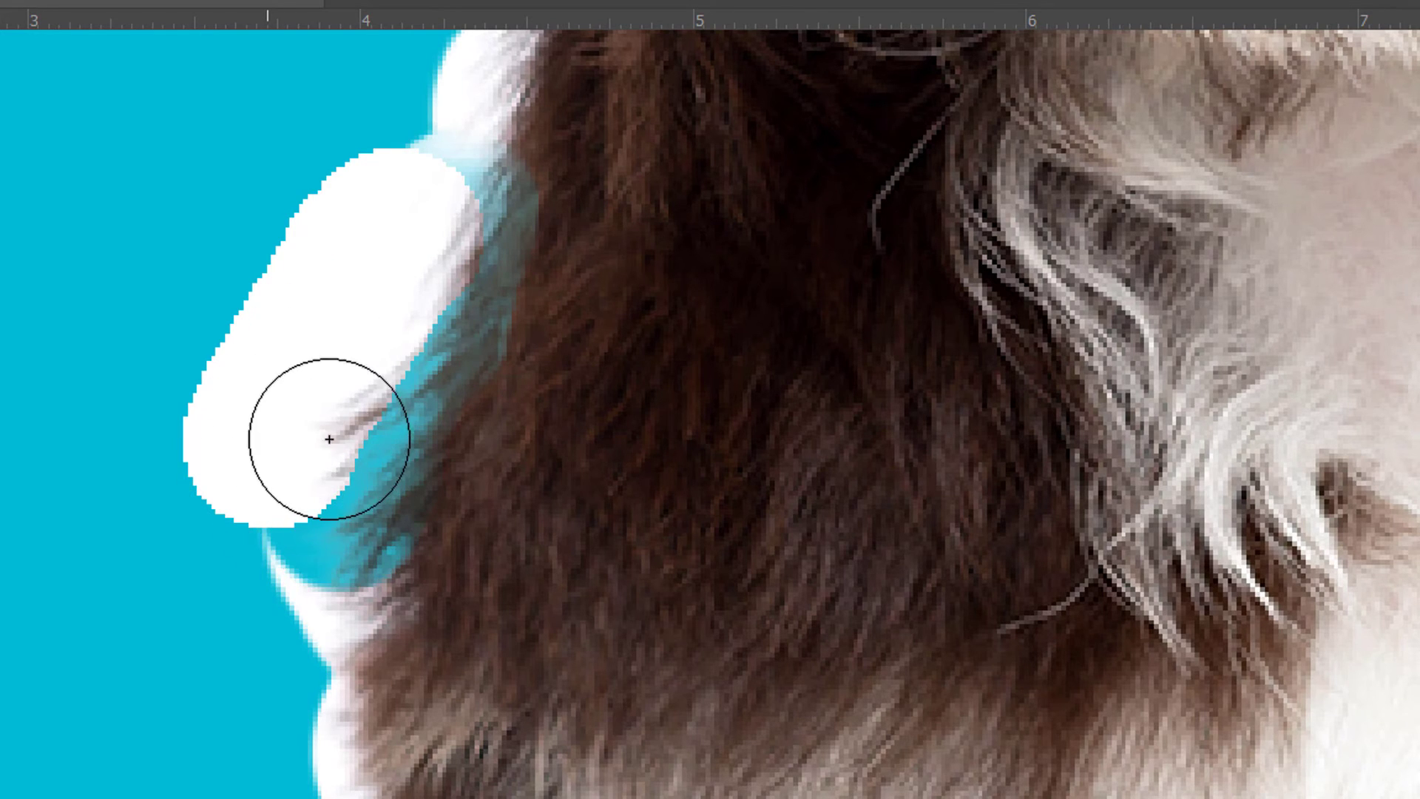
mouse_move(282, 295)
left_mouse_down()
mouse_move(365, 170)
mouse_move(423, 145)
left_mouse_up()
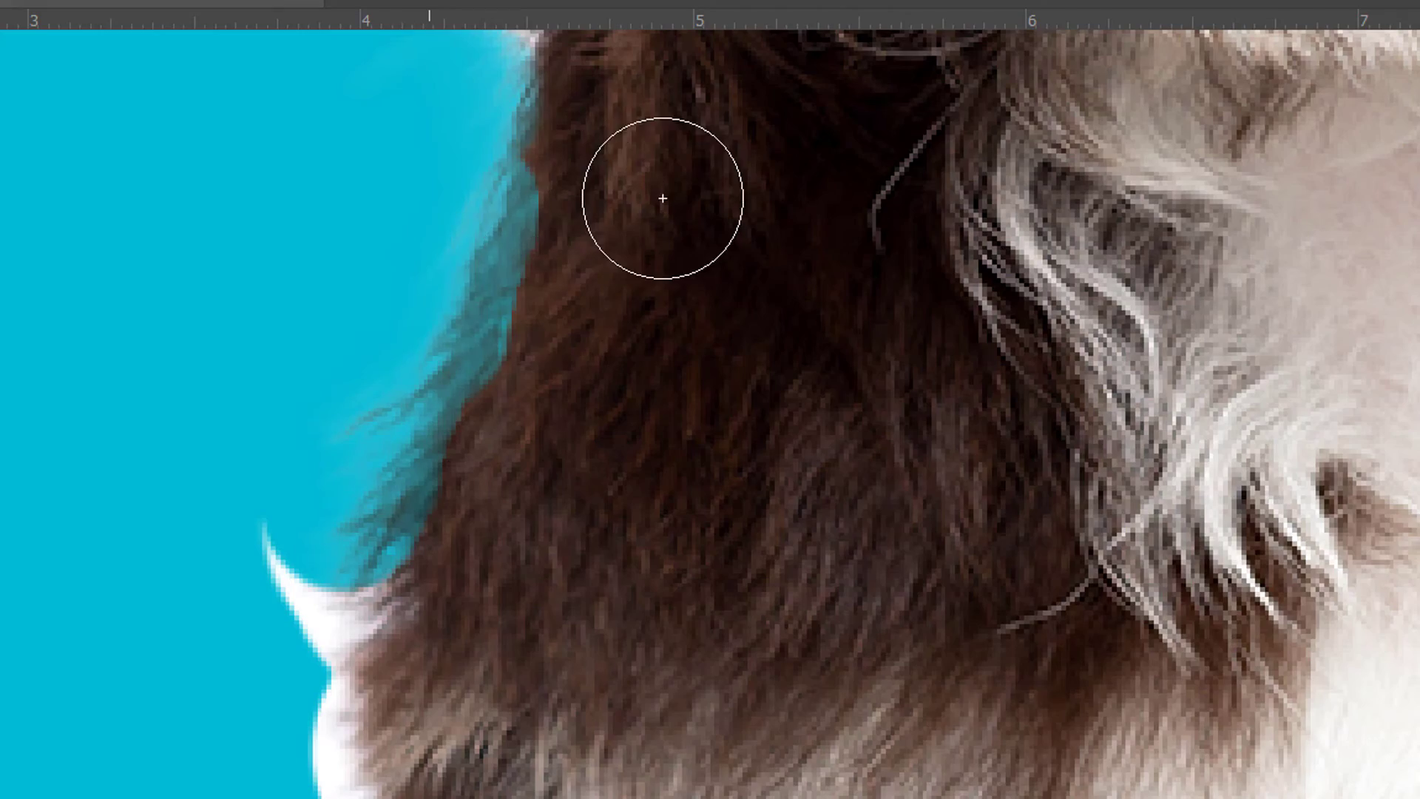
left_click_drag(657, 221, 651, 247)
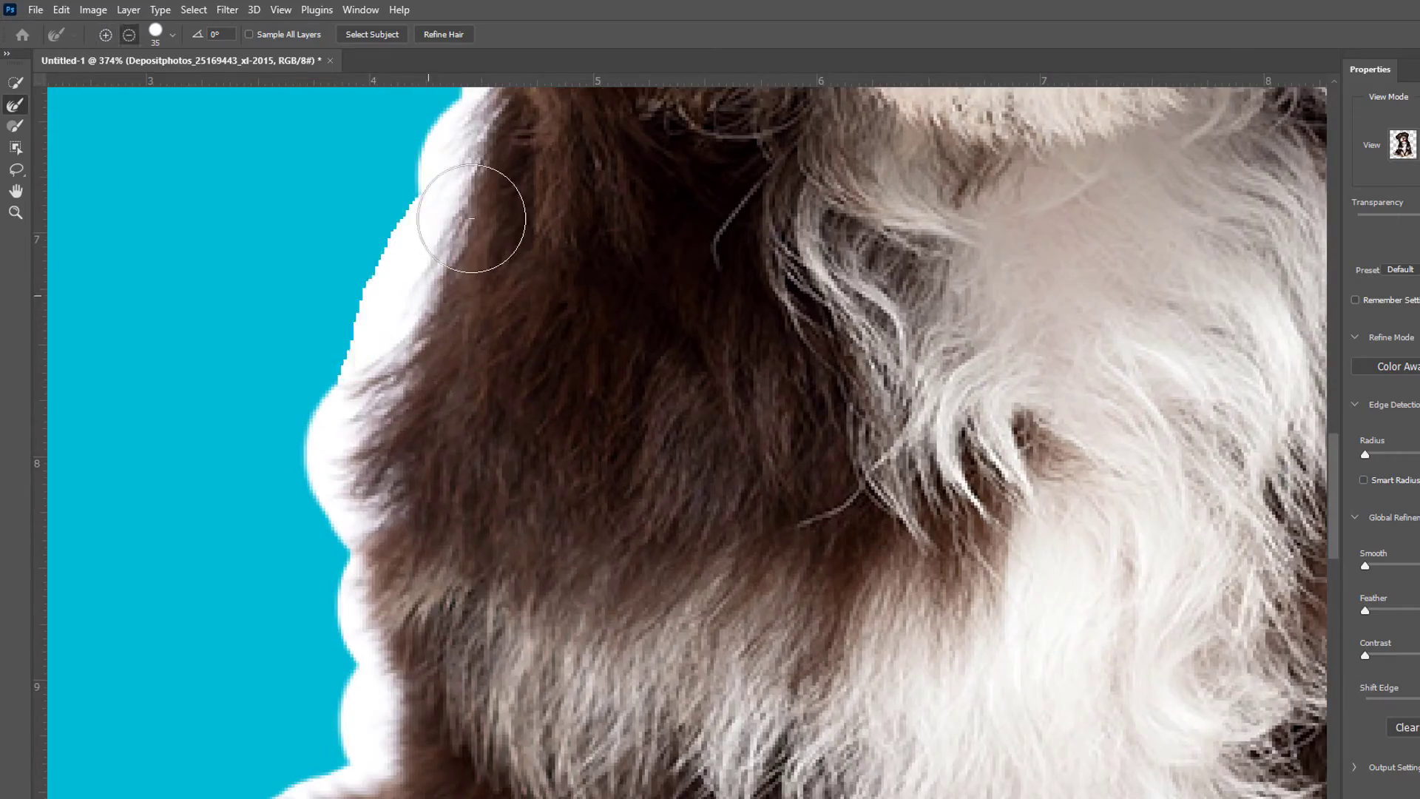
left_click_drag(473, 219, 459, 314)
Set the Refine Edge Brush to size 10 and refine the outer edge of the left-hand ear in add mode.
key("bracketleft")
key("bracketleft")
key("bracketleft")
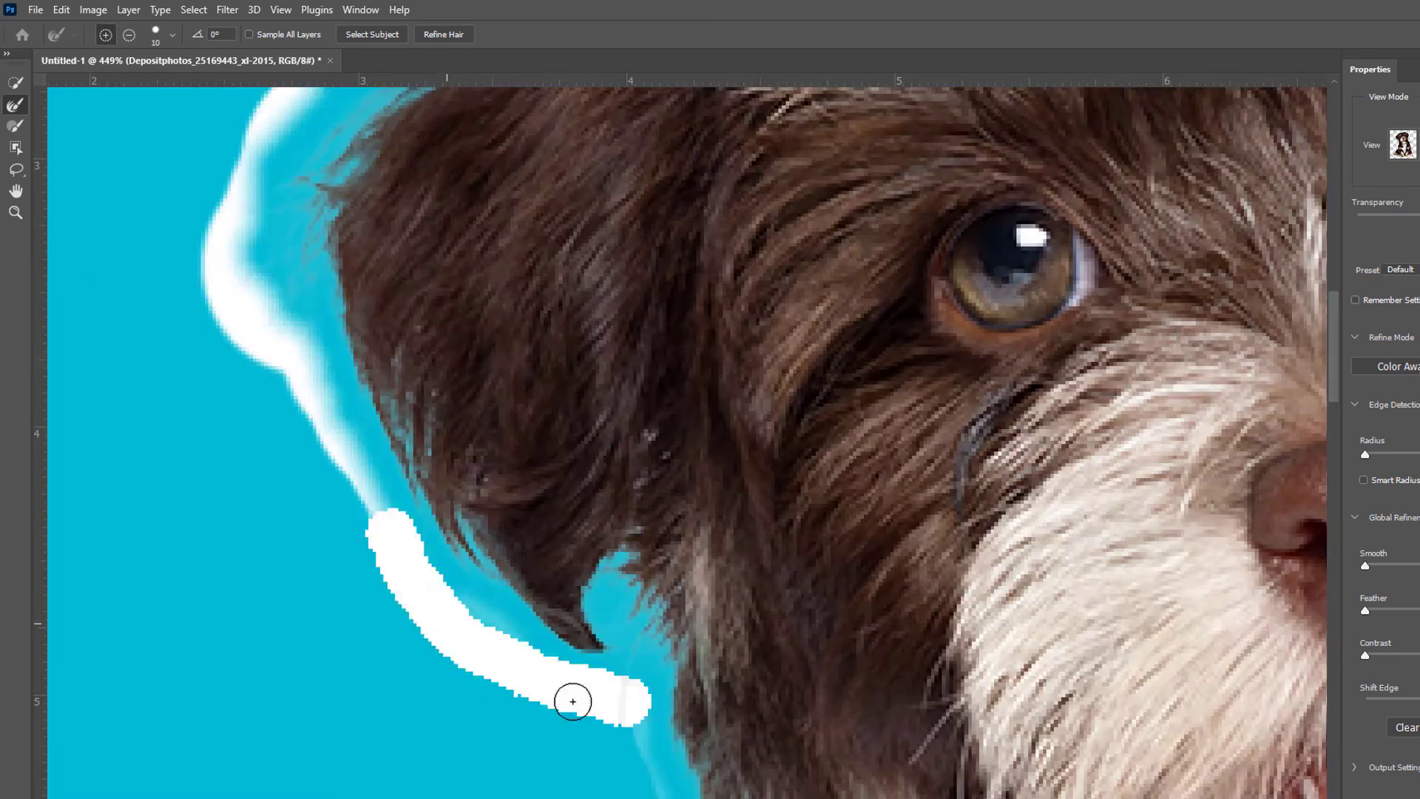
left_click_drag(417, 598, 353, 461)
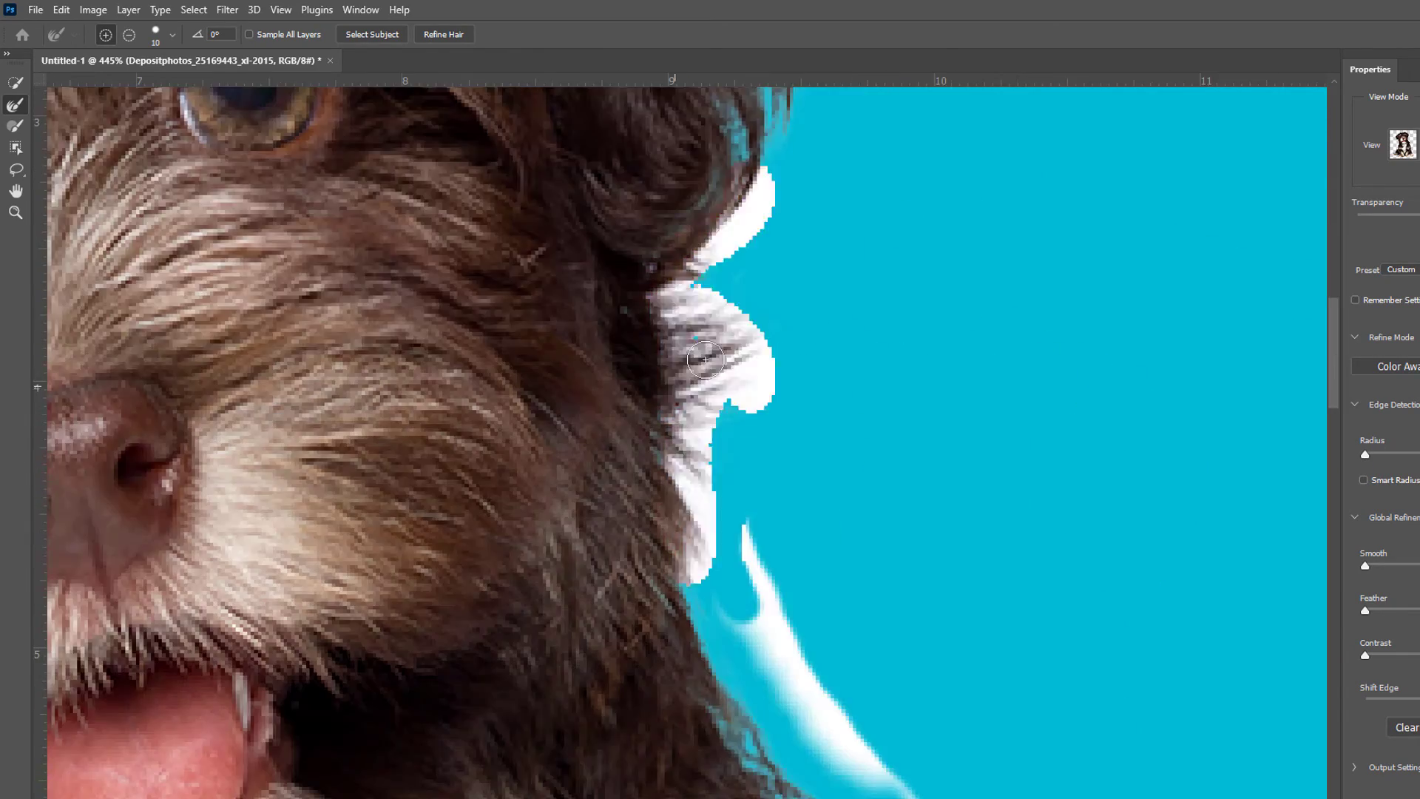
Refine the fur edge on the right-hand side from below the ear over the cheek, neck and shoulder.
left_click_drag(850, 740, 733, 377)
left_click_drag(691, 511, 773, 496)
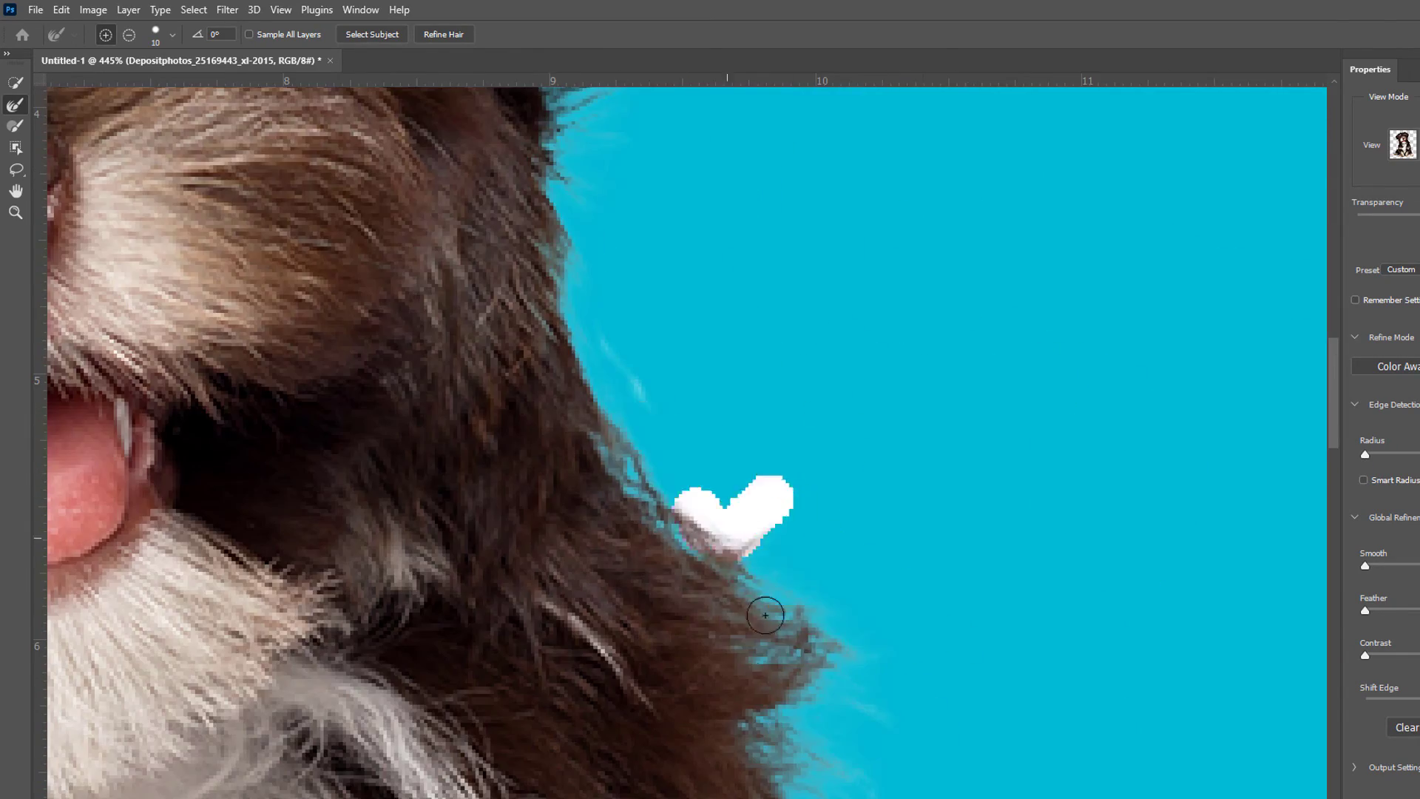
mouse_move(837, 679)
left_mouse_down()
mouse_move(745, 409)
mouse_move(769, 562)
left_mouse_up()
left_click_drag(813, 725, 739, 302)
left_click_drag(666, 310, 773, 658)
left_click_drag(850, 740, 777, 277)
left_click_drag(810, 531, 888, 726)
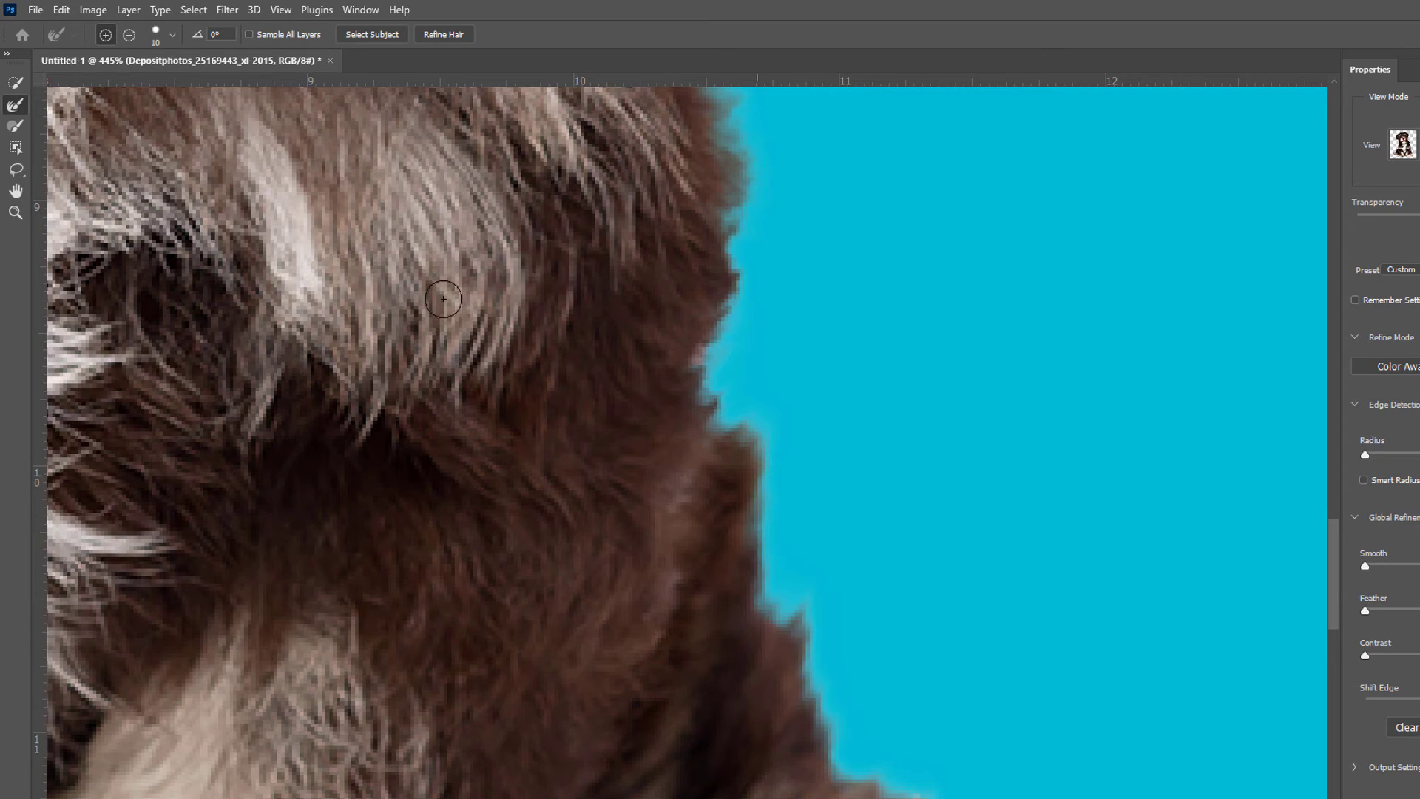
Refine the fur edge from the lower right-hand flank down to the top of the hind paw.
key("alt")
mouse_move(814, 685)
left_mouse_down()
mouse_move(767, 545)
mouse_move(790, 651)
mouse_move(778, 629)
mouse_move(751, 466)
mouse_move(811, 517)
mouse_move(812, 482)
mouse_move(769, 449)
mouse_move(784, 436)
mouse_move(721, 403)
left_mouse_up()
scroll(713, 546, "down", 5)
mouse_move(849, 393)
left_mouse_down()
mouse_move(1053, 603)
mouse_move(983, 669)
left_mouse_up()
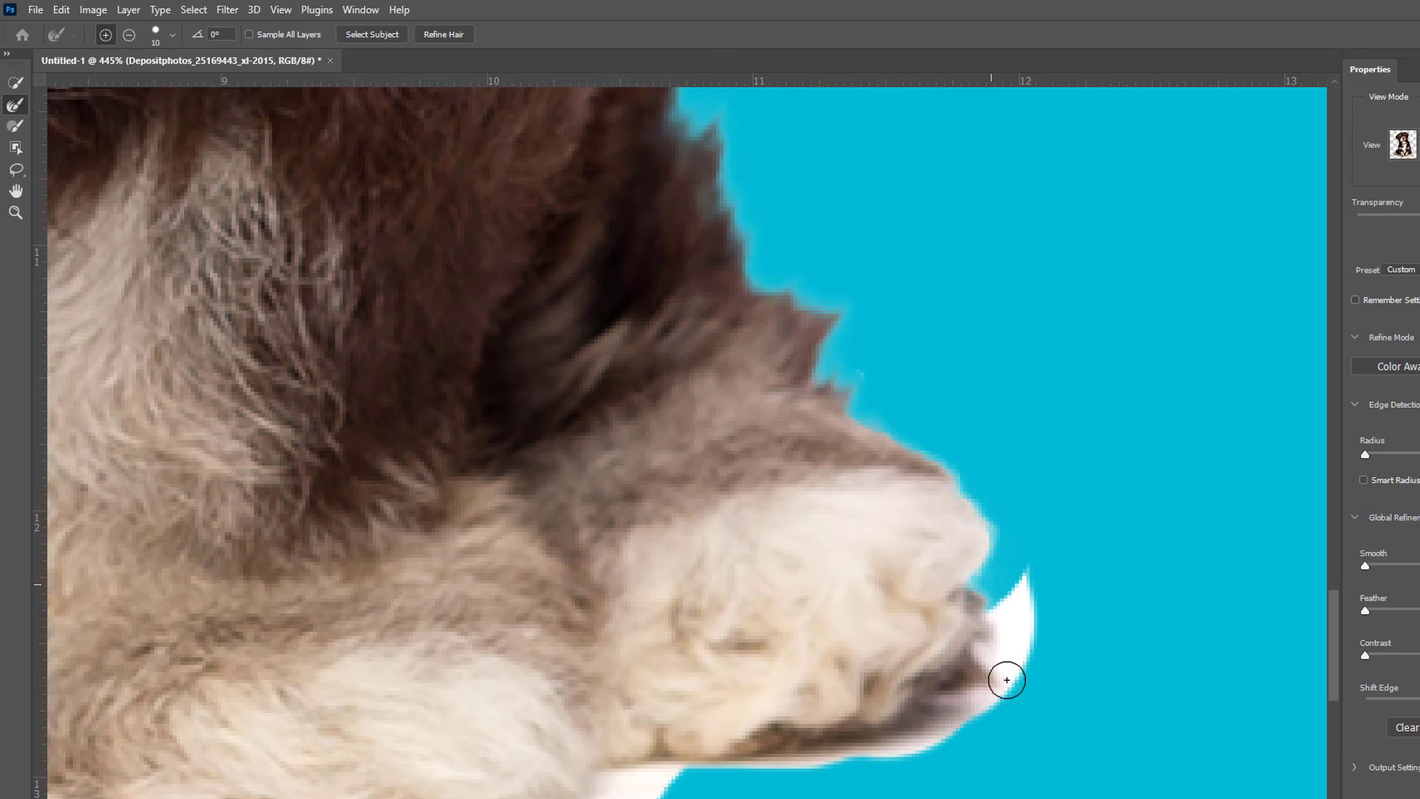
Brush away the white halo around the toes of the right-hand hind paw with the Refine Edge Brush.
mouse_move(831, 625)
left_mouse_down()
mouse_move(780, 526)
mouse_move(761, 516)
left_mouse_up()
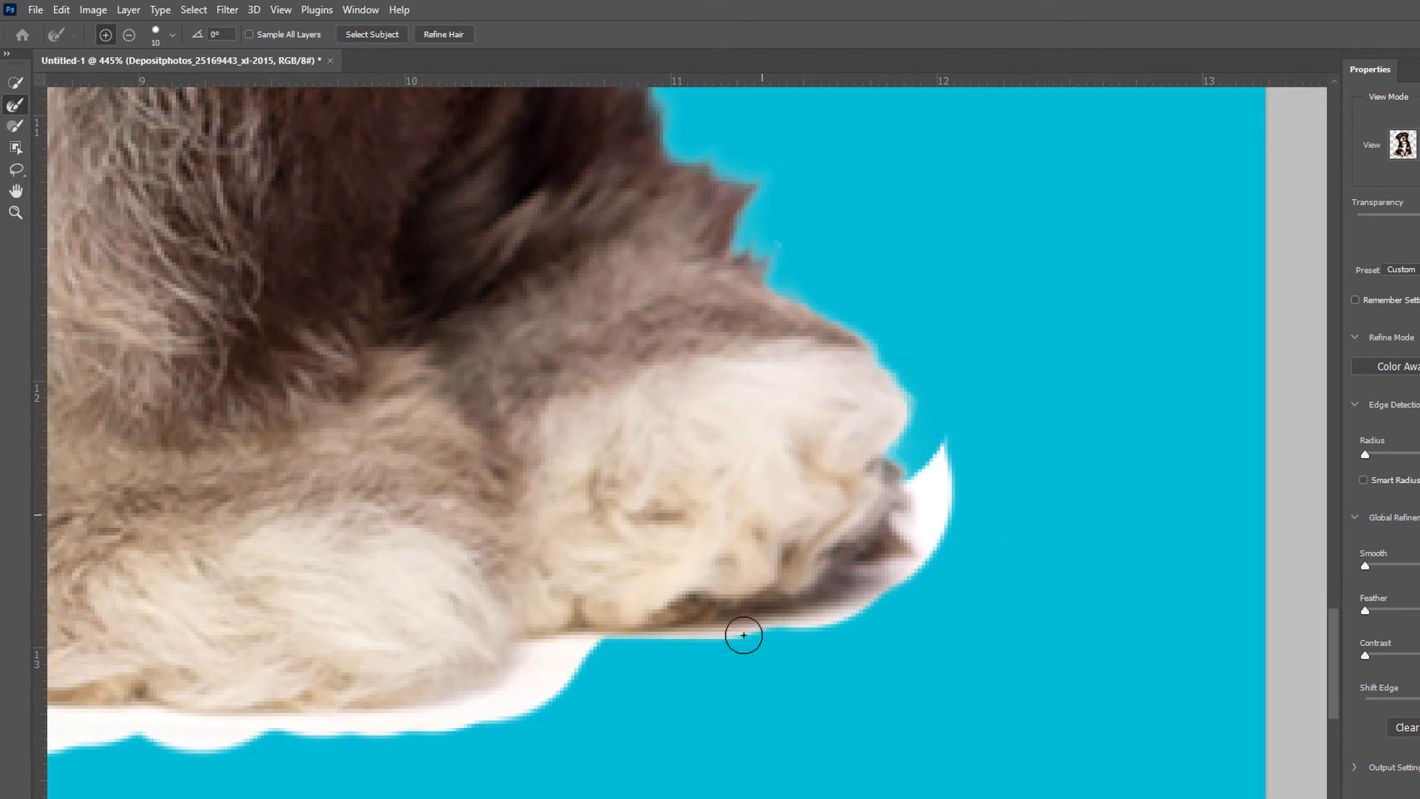
mouse_move(925, 471)
left_mouse_down()
mouse_move(959, 569)
mouse_move(903, 497)
mouse_move(901, 530)
left_mouse_up()
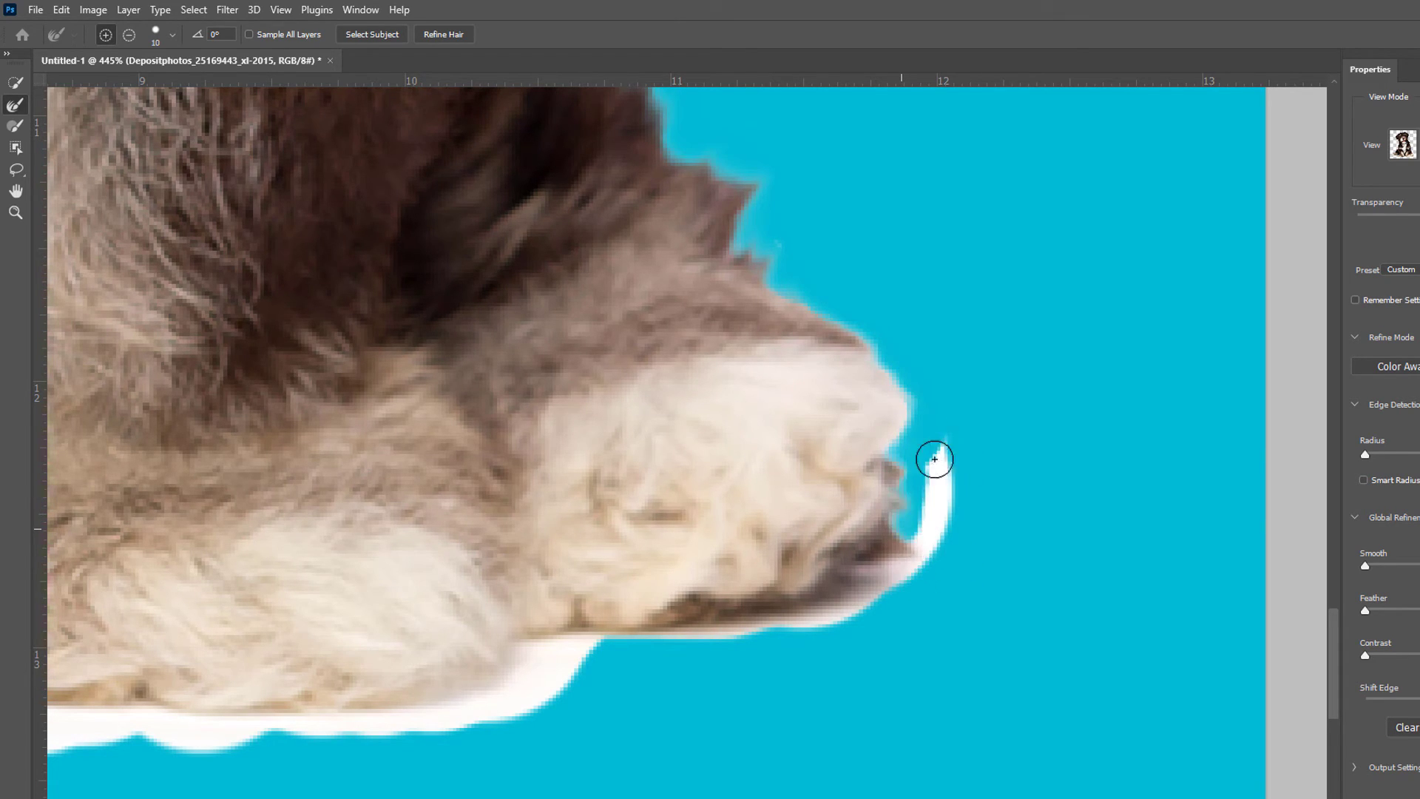
mouse_move(935, 459)
left_mouse_down()
mouse_move(951, 558)
mouse_move(927, 581)
left_mouse_up()
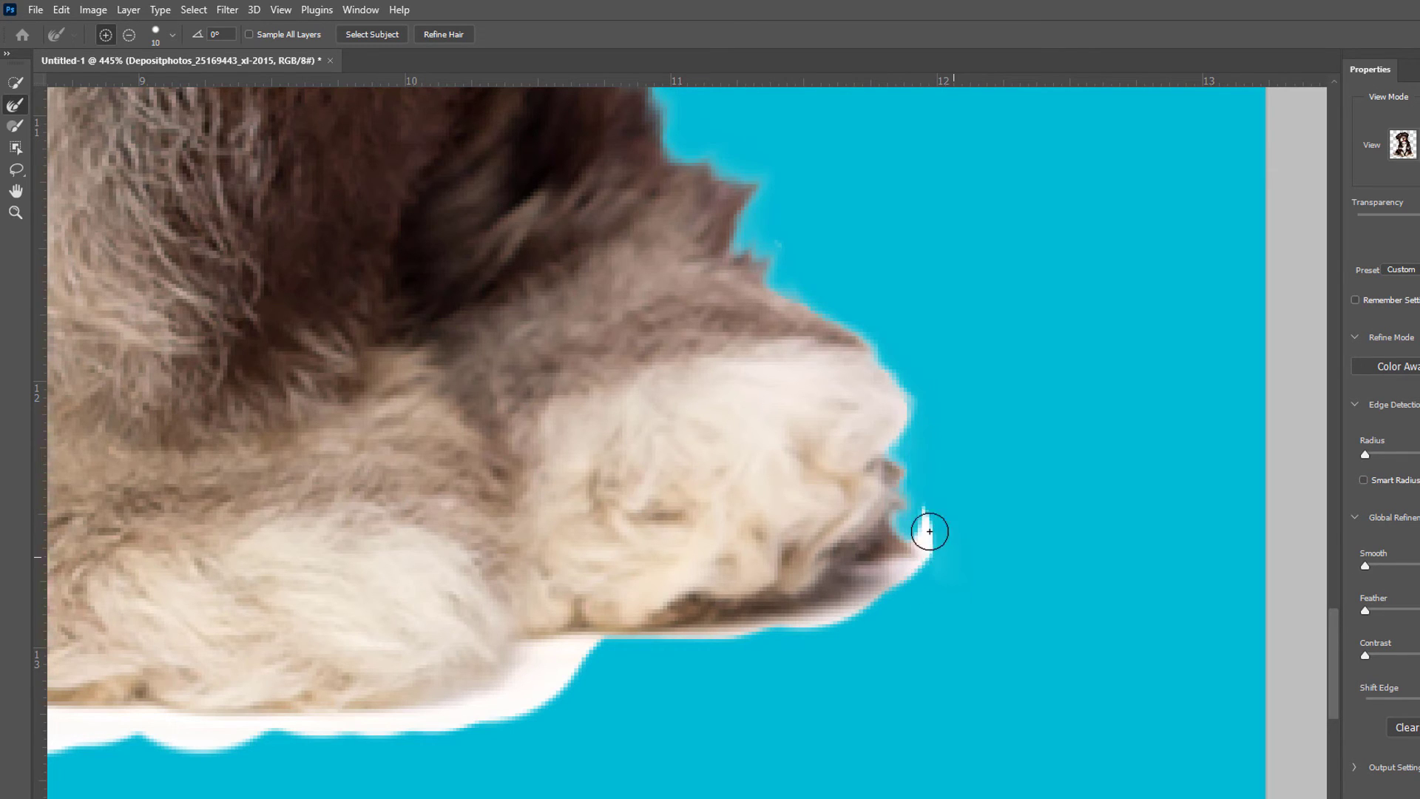
left_click_drag(924, 507, 922, 584)
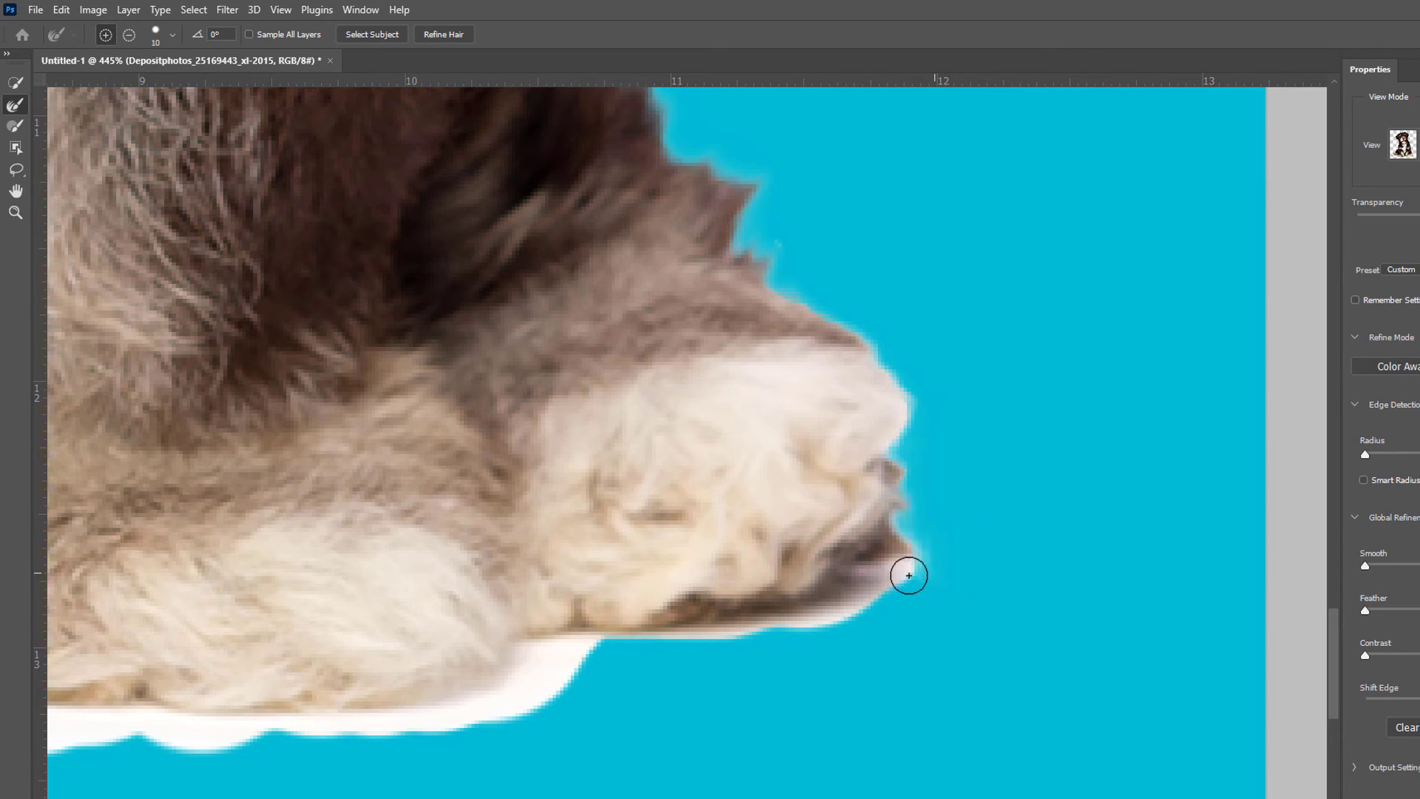
mouse_move(891, 502)
left_mouse_down()
mouse_move(913, 544)
mouse_move(873, 602)
left_mouse_up()
left_click_drag(925, 553, 916, 571)
Refine the underside of the right-hand hind and front paws and the gap between the front legs.
mouse_move(851, 626)
left_mouse_down()
mouse_move(601, 644)
mouse_move(133, 733)
left_mouse_up()
left_click_drag(140, 728, 741, 587)
mouse_move(495, 603)
left_mouse_down()
mouse_move(568, 591)
mouse_move(399, 469)
left_mouse_up()
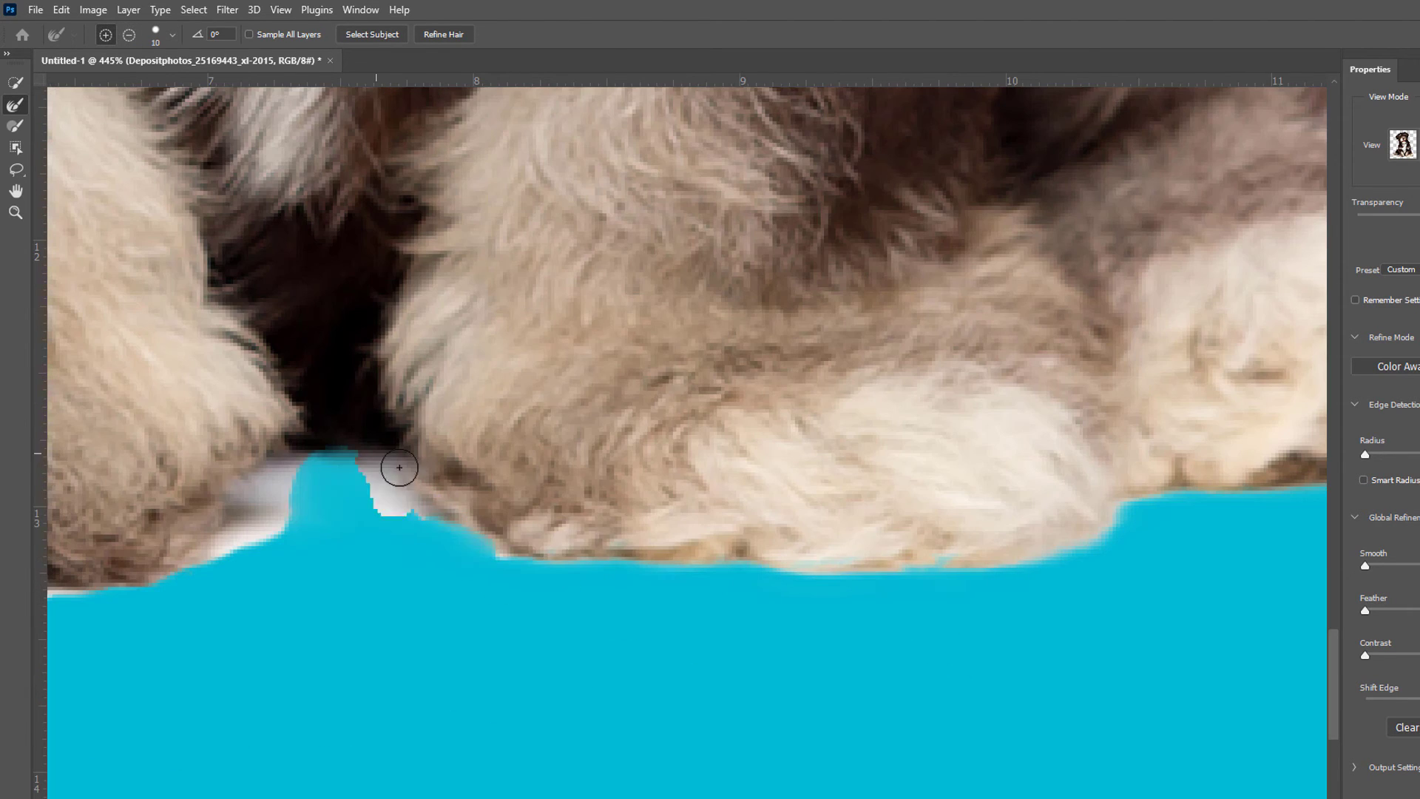
left_click_drag(251, 514, 641, 482)
left_click_drag(645, 494, 593, 469)
Refine the lower edge of the left-hand front paw to remove its white fringe.
left_click_drag(281, 565, 891, 533)
left_click_drag(899, 539, 451, 451)
left_click_drag(414, 369, 732, 471)
left_click_drag(460, 484, 802, 442)
left_click_drag(459, 474, 841, 447)
mouse_move(836, 443)
left_mouse_down()
mouse_move(384, 397)
mouse_move(399, 547)
left_mouse_up()
Refine the outline of the left-hand hind paw along its underside, toes and upper edge.
left_click_drag(392, 529, 592, 590)
left_click_drag(349, 430, 390, 529)
left_click_drag(386, 479, 359, 289)
mouse_move(482, 209)
left_mouse_down()
mouse_move(472, 240)
mouse_move(696, 237)
left_mouse_up()
left_click_drag(747, 185, 461, 486)
Refine the fur edge along the left-hand haunch, removing the white patches beside it.
left_click_drag(478, 366, 464, 477)
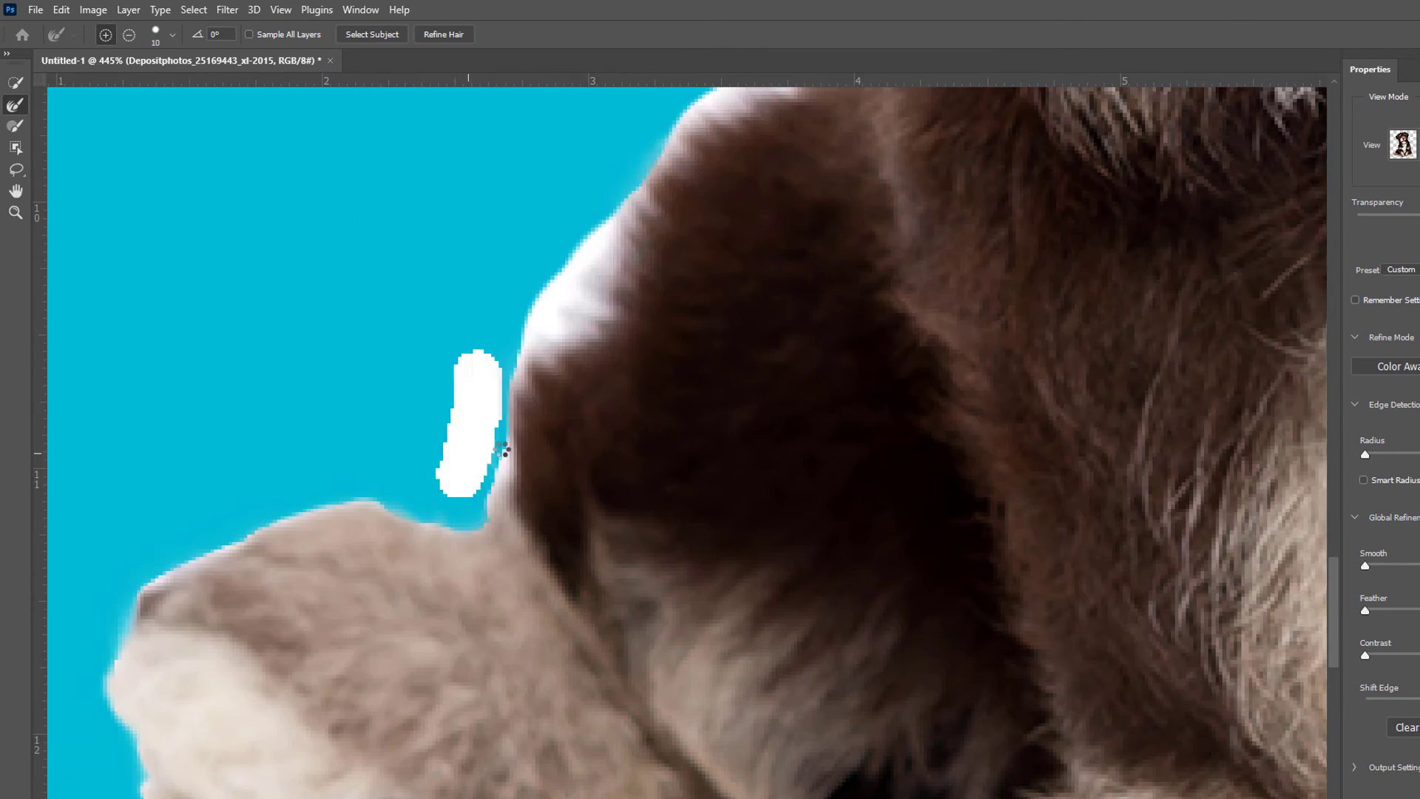
left_click_drag(776, 185, 518, 472)
left_click_drag(580, 296, 539, 415)
Accept the refined selection and apply it as a layer mask on the brown puppy's layer.
key("ctrl+0")
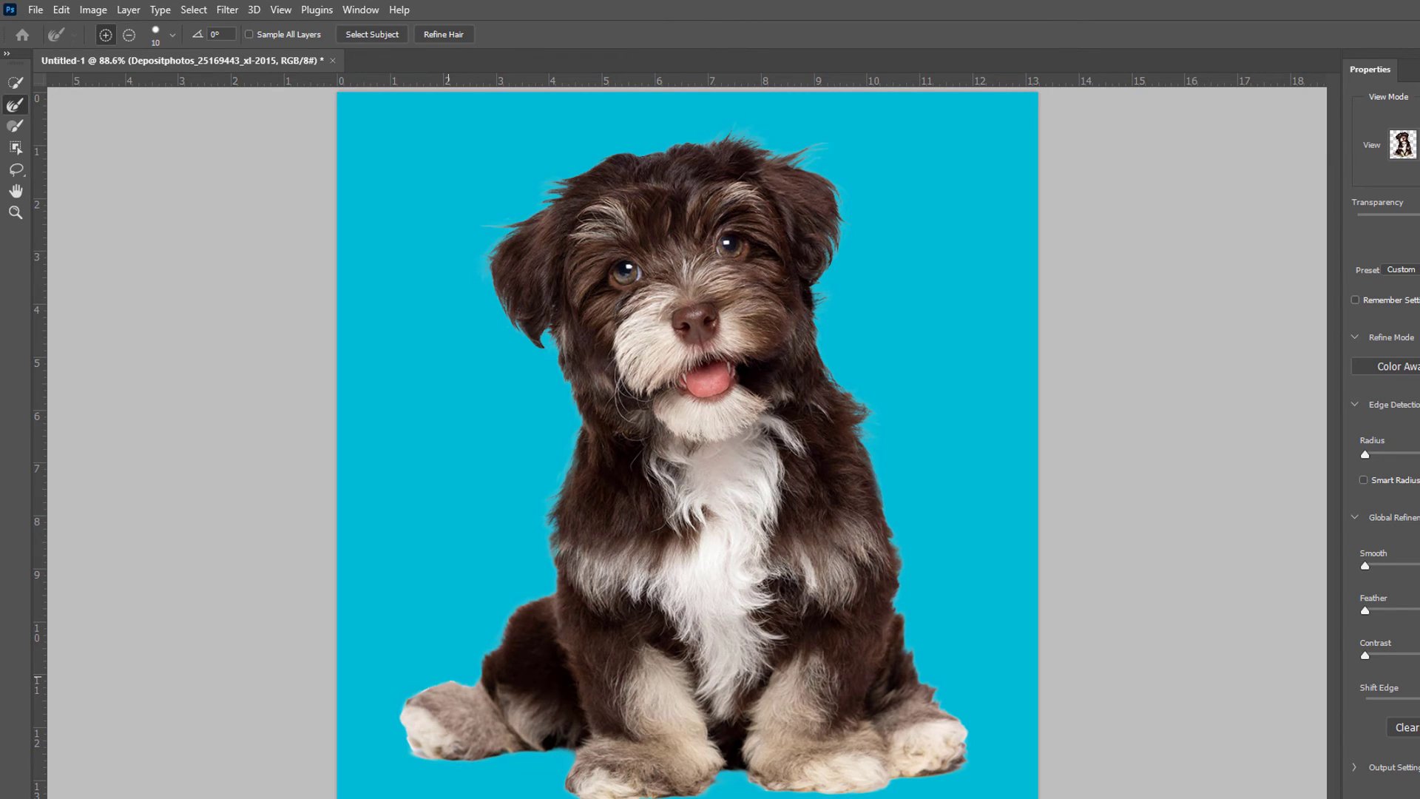
left_click_drag(446, 681, 438, 680)
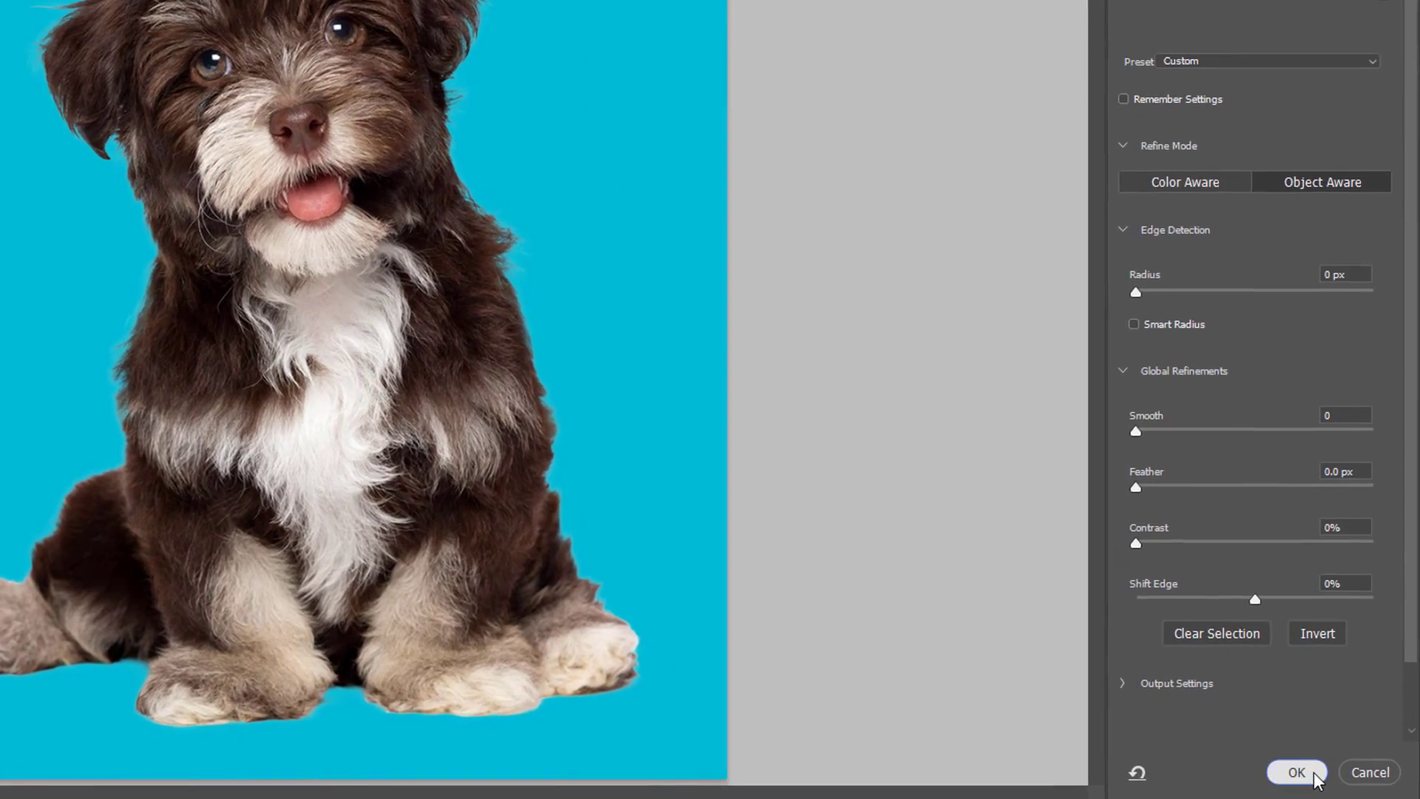
left_click(1324, 773)
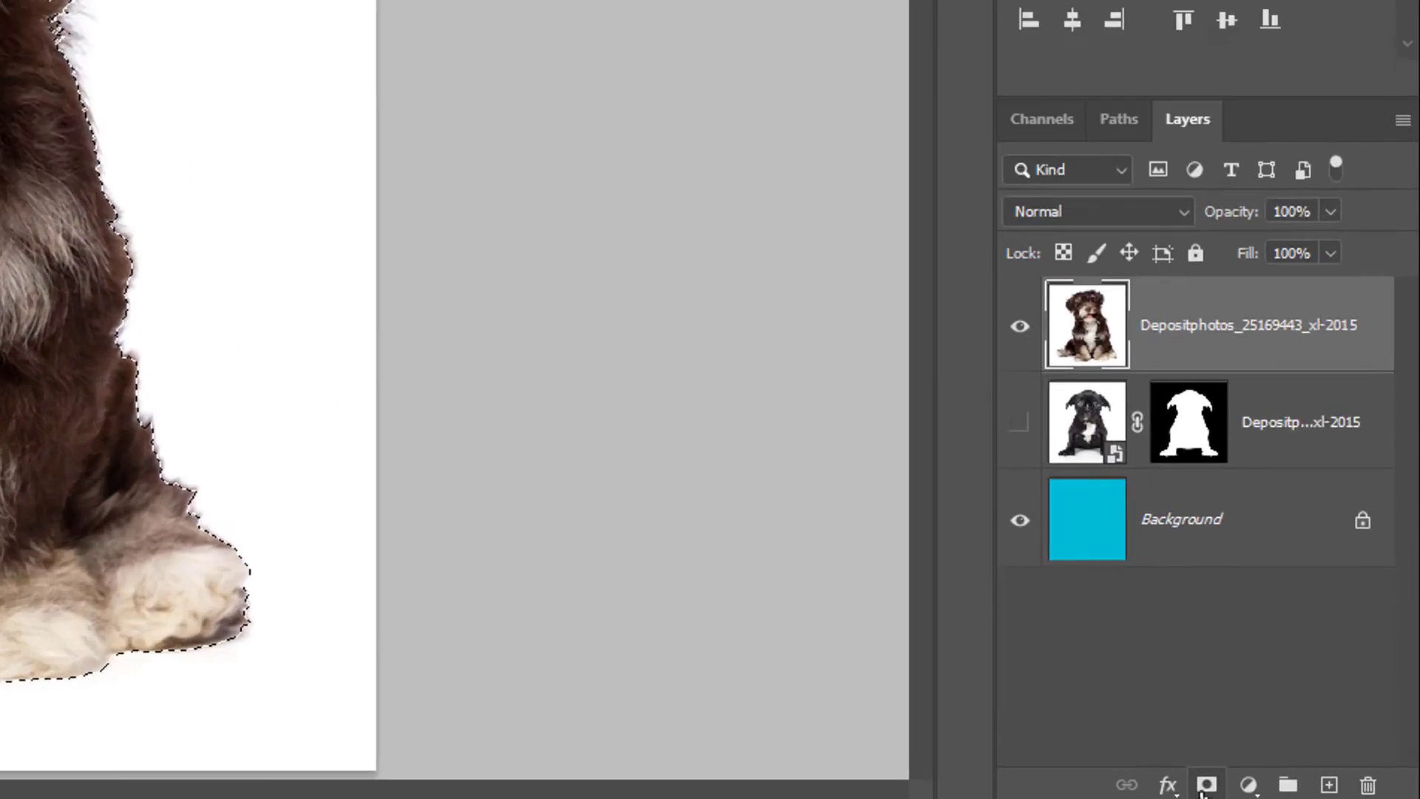
left_click(1309, 792)
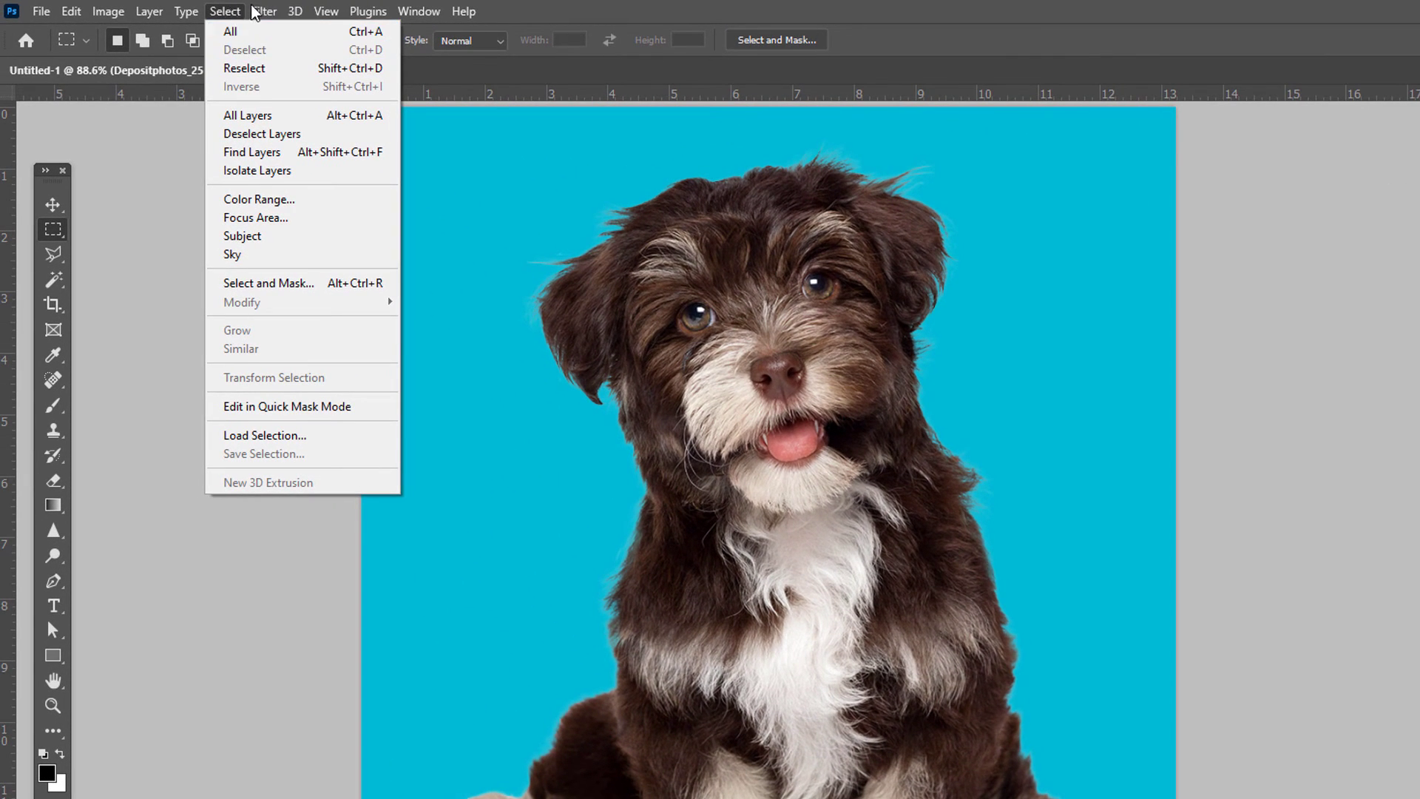
Open the Smart Sharpen filter for the brown puppy's image rather than its mask, and show the eyes in the preview.
mouse_move(264, 12)
mouse_move(383, 372)
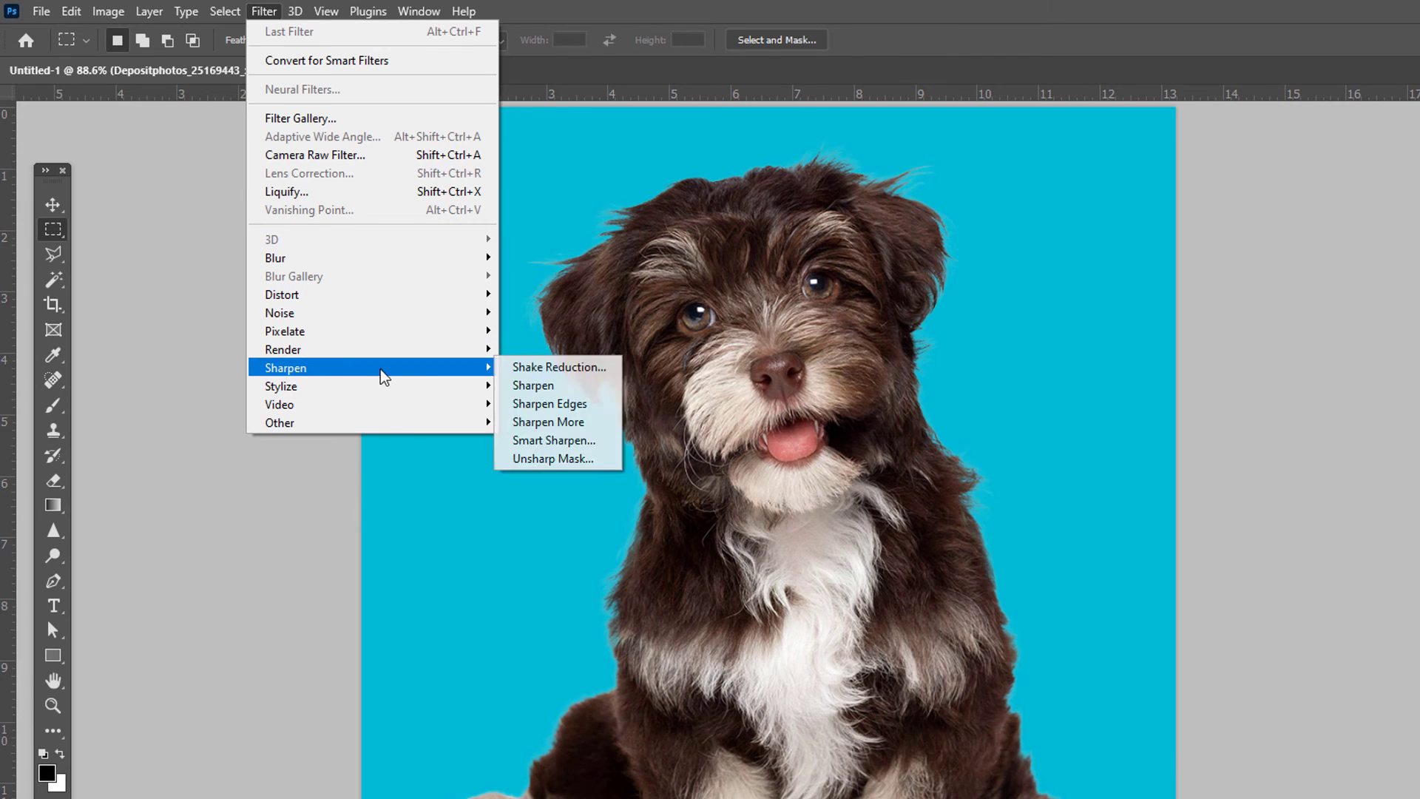
left_click(565, 442)
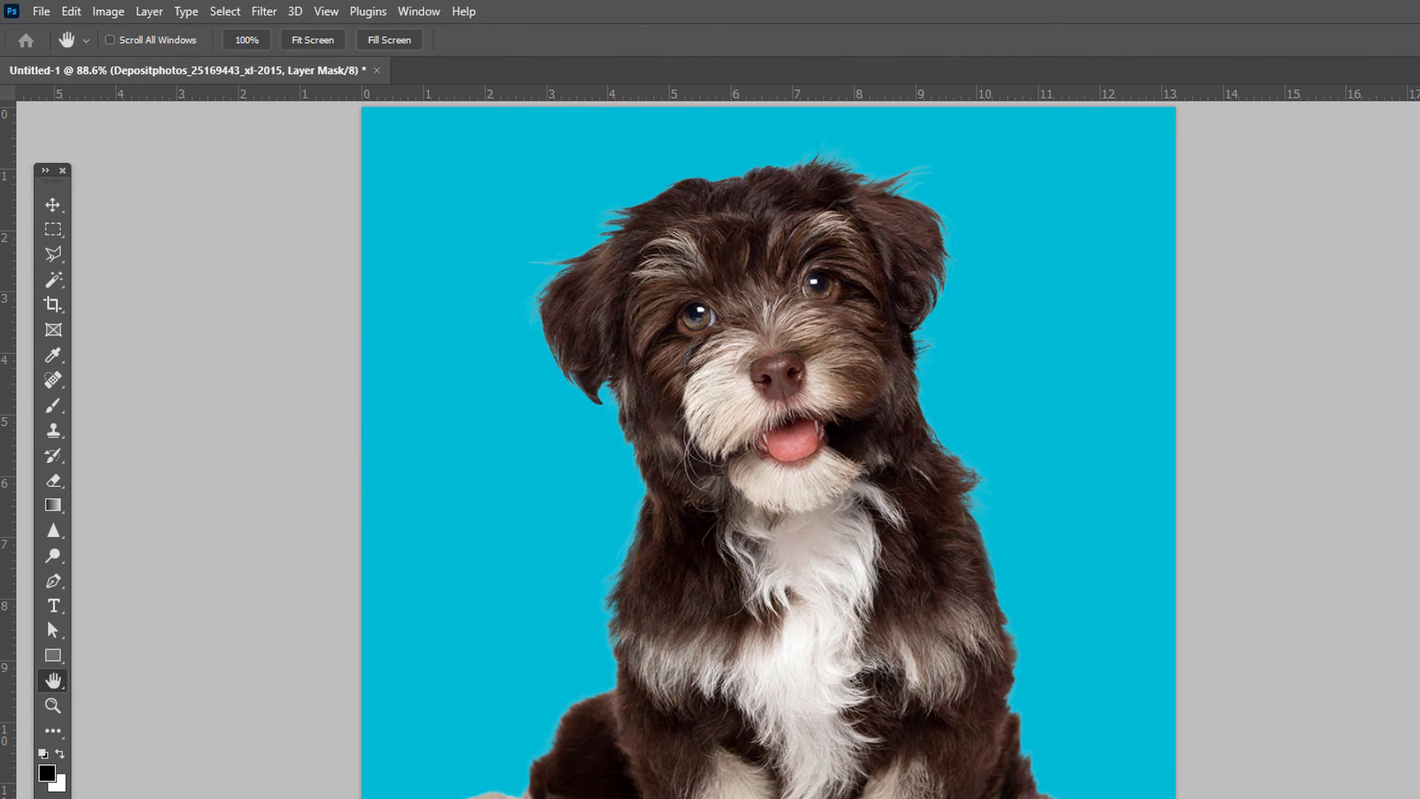
left_click_drag(642, 488, 555, 613)
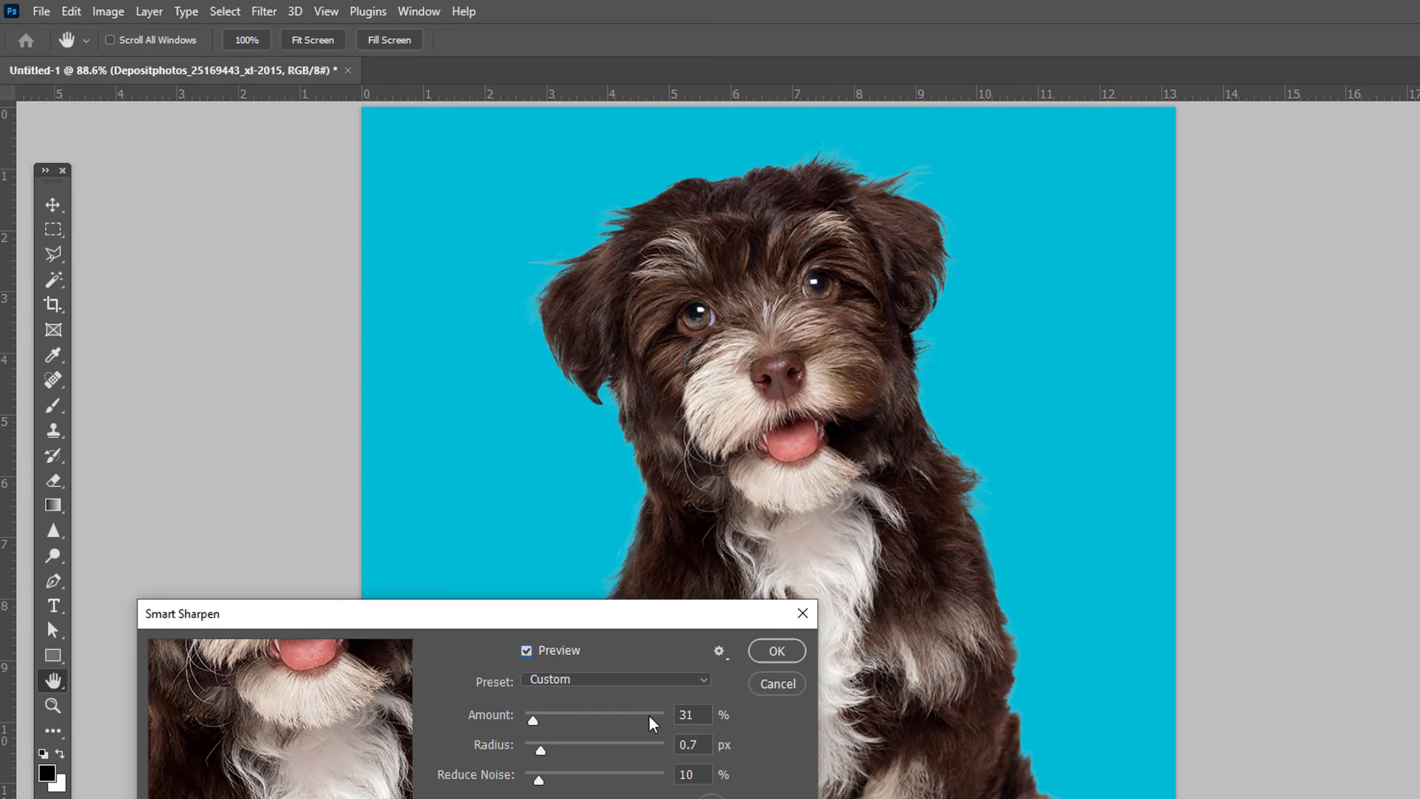
left_click_drag(355, 717, 378, 798)
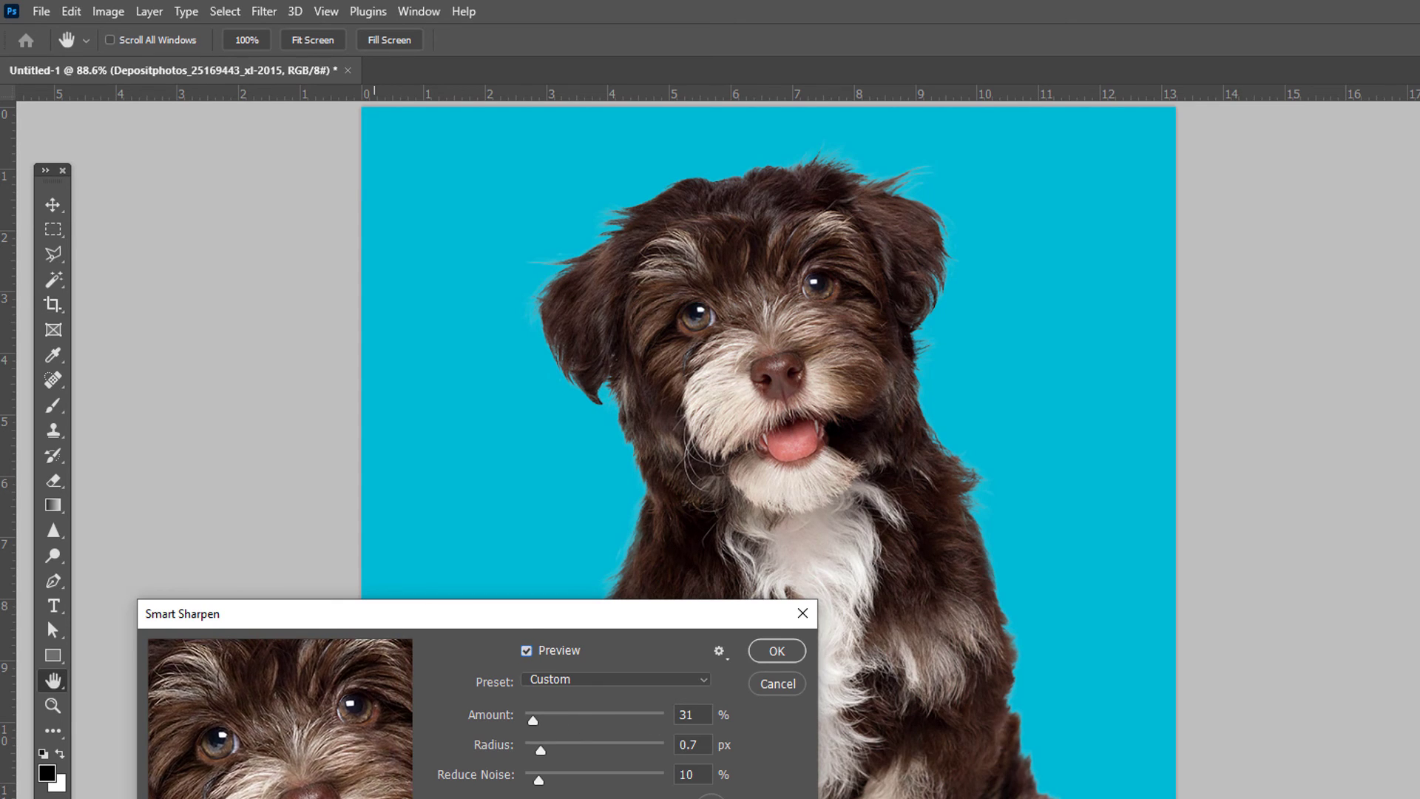
Try stronger Smart Sharpen amounts up to 359%, comparing against the unsharpened image.
left_click_drag(537, 724, 558, 734)
left_click_drag(554, 719, 561, 723)
left_click(528, 651)
left_click_drag(557, 720, 624, 721)
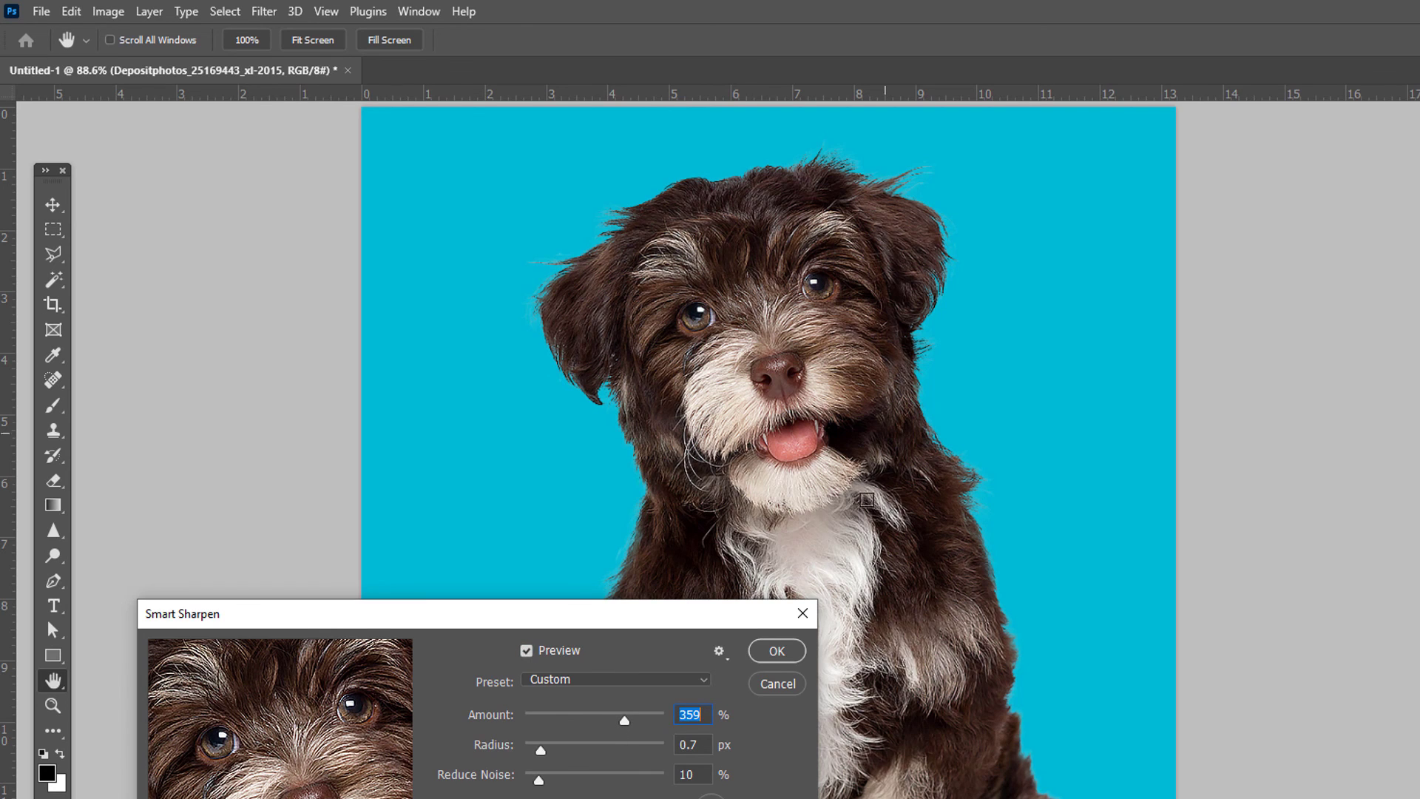
Set the Smart Sharpen amount to 138%, compare the image with and without the effect, and apply the filter.
left_click(564, 717)
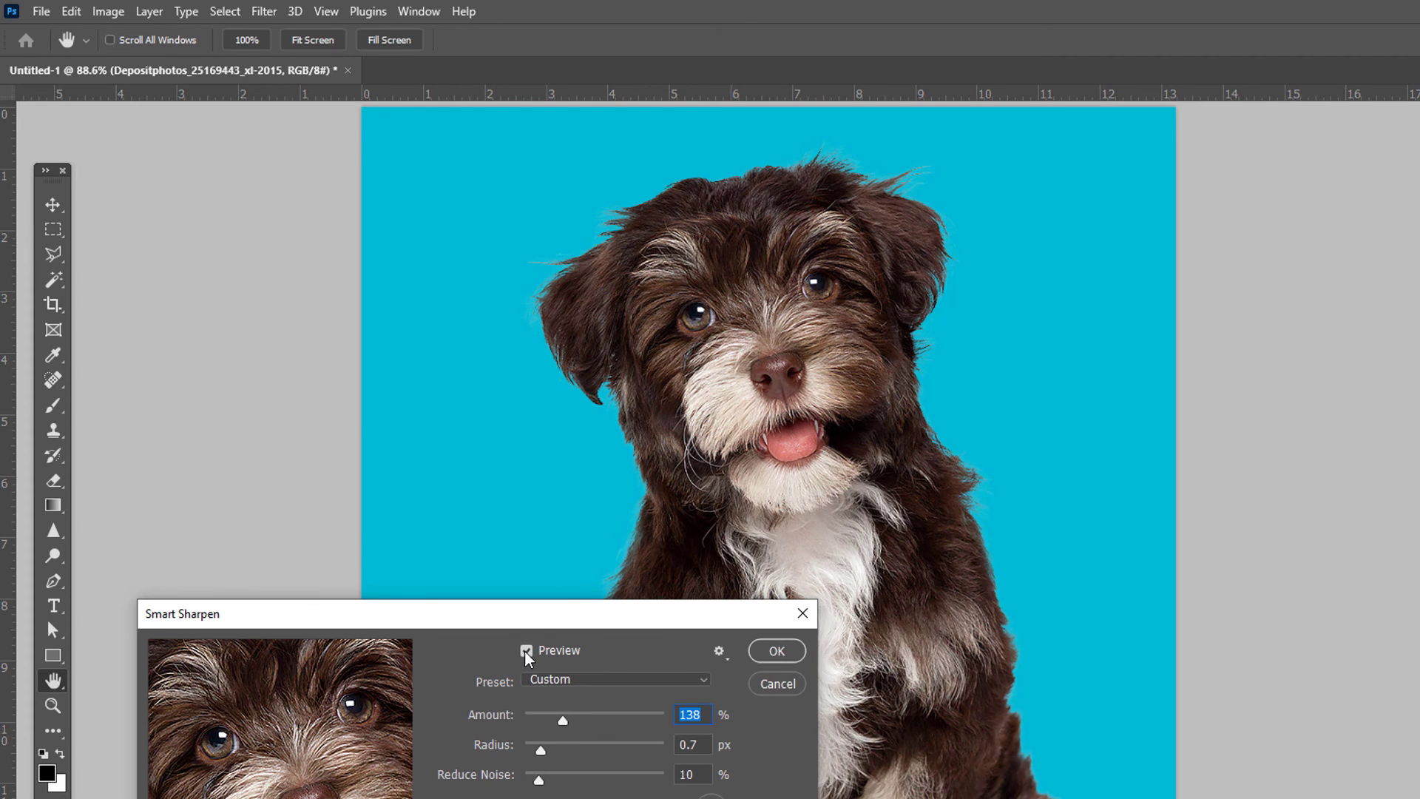
left_click(525, 651)
left_click(526, 652)
left_click(777, 651)
key("m")
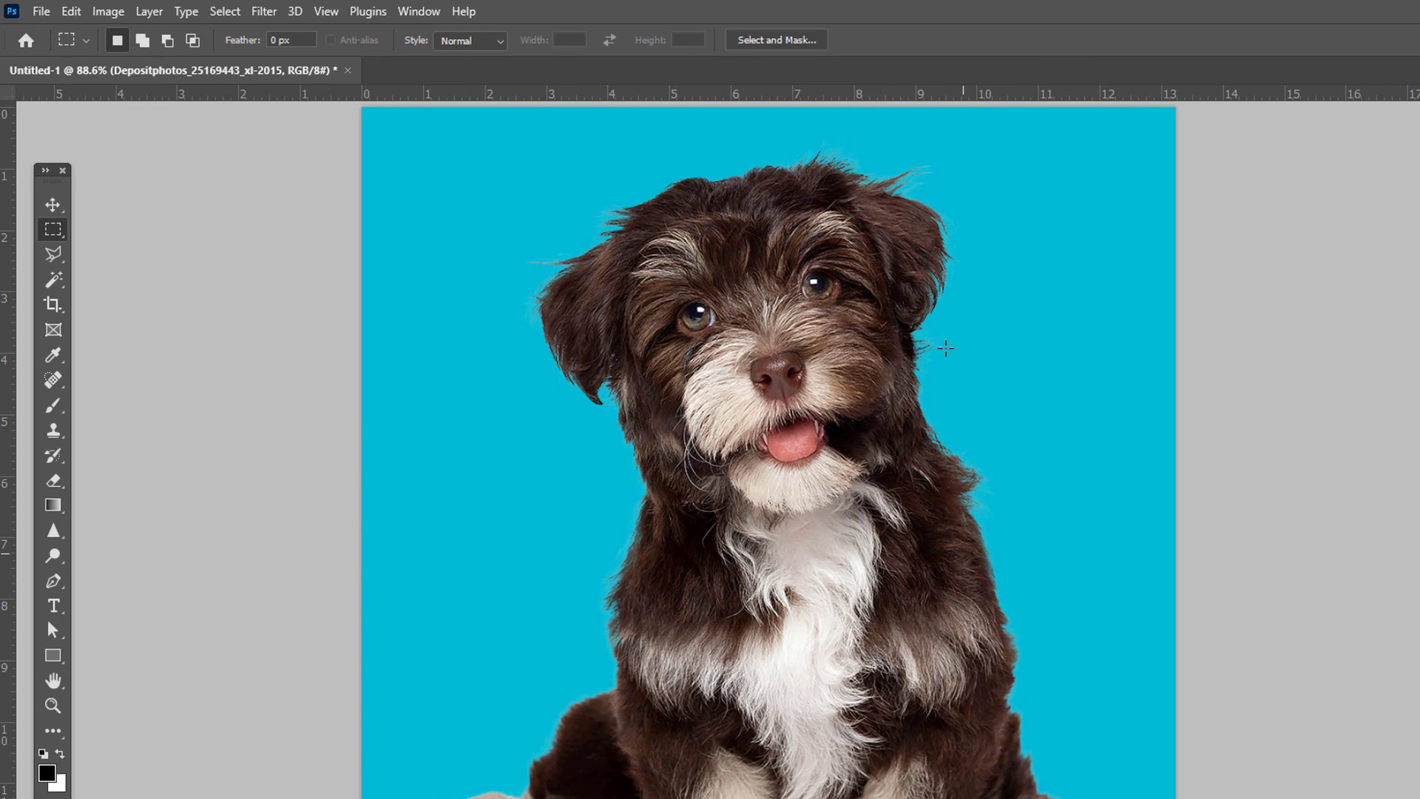